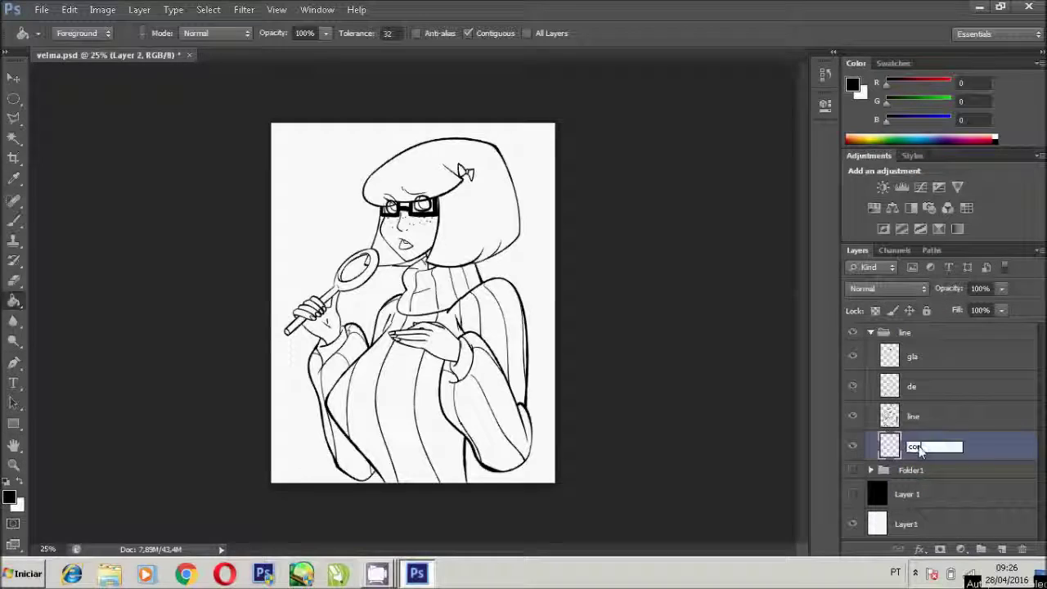
- Name the new layer 'cor' and select the figure by inverting a Magic Wand background selection on 'line'
{"action": "key", "text": "Return"}
{"action": "key", "text": "w"}
{"action": "left_click", "coordinate": [913, 416]}
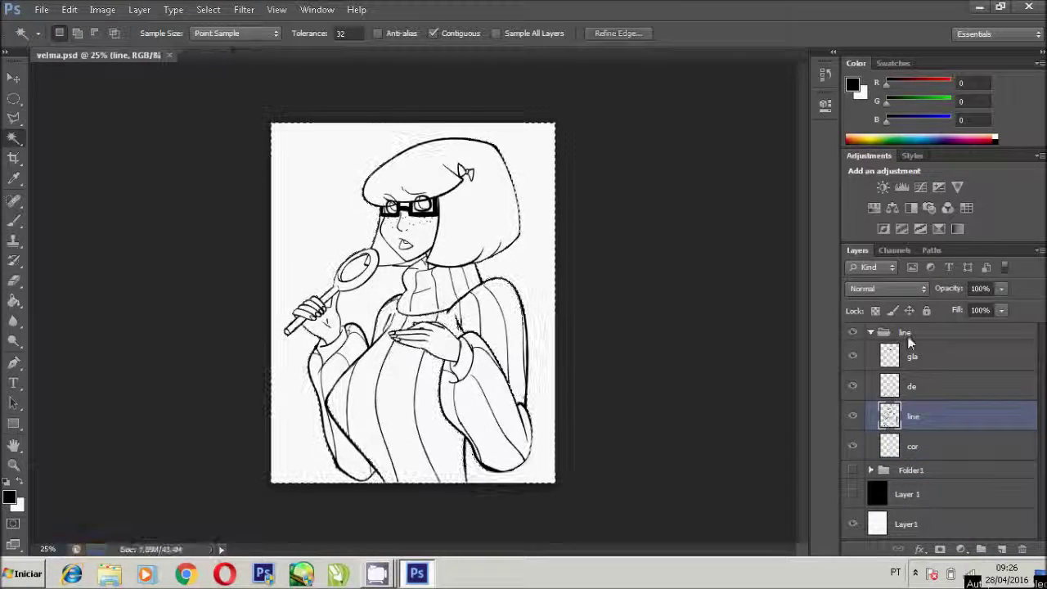
{"action": "left_click", "coordinate": [327, 282]}
{"action": "left_click", "coordinate": [208, 8]}
{"action": "left_click", "coordinate": [208, 9]}
- Fill the selected figure on 'cor' with orange 215,129,46, then deselect
{"action": "left_click", "coordinate": [9, 496]}
{"action": "left_click", "coordinate": [532, 316]}
{"action": "left_click", "coordinate": [472, 169]}
{"action": "left_click", "coordinate": [682, 127]}
{"action": "left_click", "coordinate": [913, 446]}
{"action": "key", "text": "g"}
{"action": "left_click", "coordinate": [409, 368]}
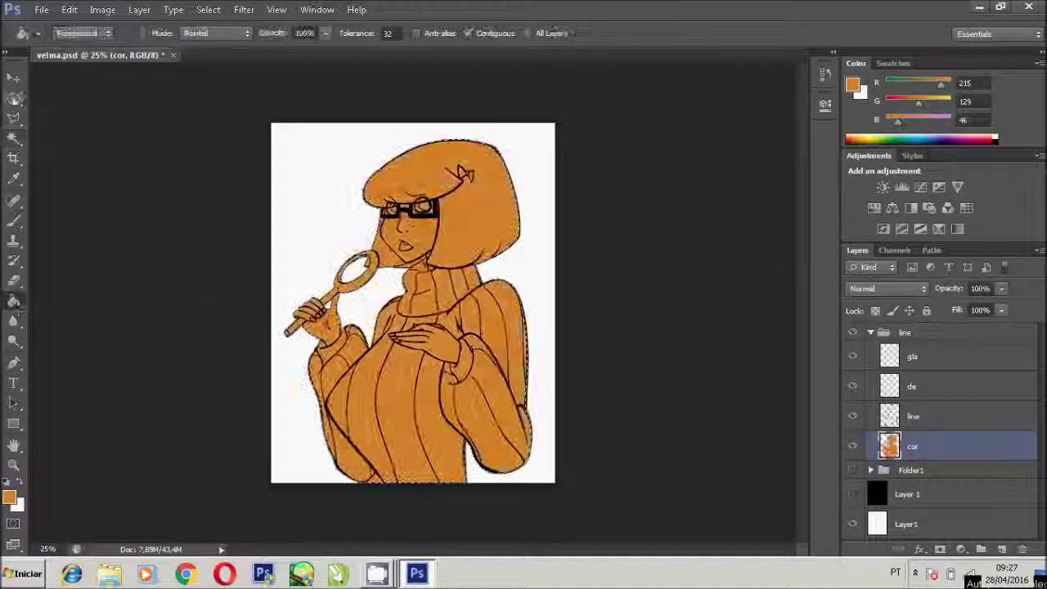
{"action": "key", "text": "ctrl+d"}
- Make the line art group active again and browse the selection tools
{"action": "key", "text": "m"}
{"action": "left_click", "coordinate": [848, 336]}
{"action": "left_click", "coordinate": [13, 77]}
{"action": "left_click", "coordinate": [13, 138]}
{"action": "right_click", "coordinate": [13, 117]}
{"action": "left_click", "coordinate": [13, 464]}
- Delete the orange spilling past the lower sweater outline on 'cor'
{"action": "left_click_drag", "start_coordinate": [381, 407], "coordinate": [471, 460]}
{"action": "key", "text": "l"}
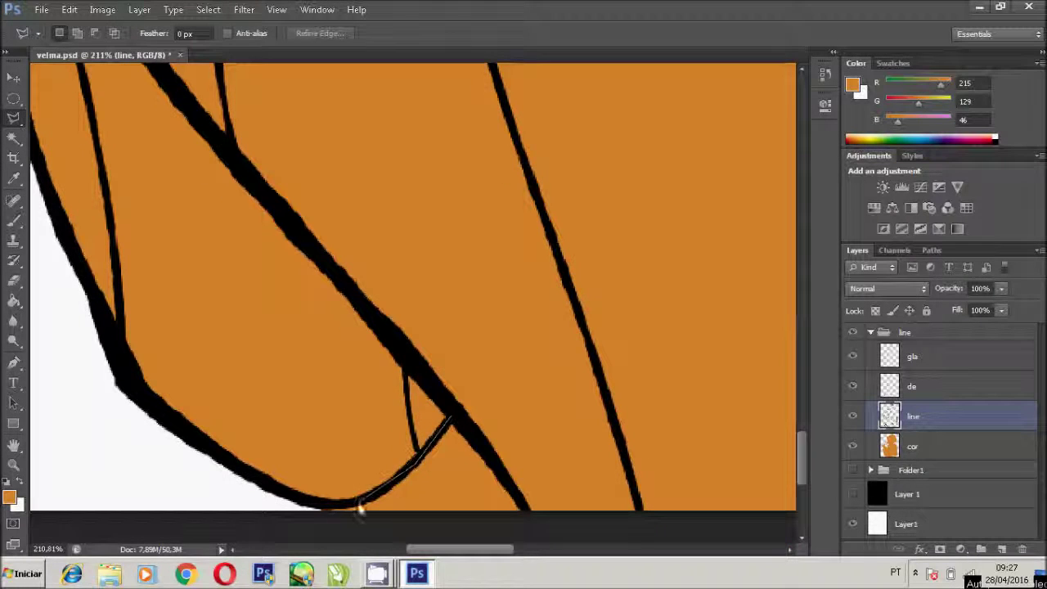
{"action": "left_click", "coordinate": [912, 446]}
{"action": "key", "text": "Delete"}
{"action": "key", "text": "ctrl+d"}
{"action": "key", "text": "z"}
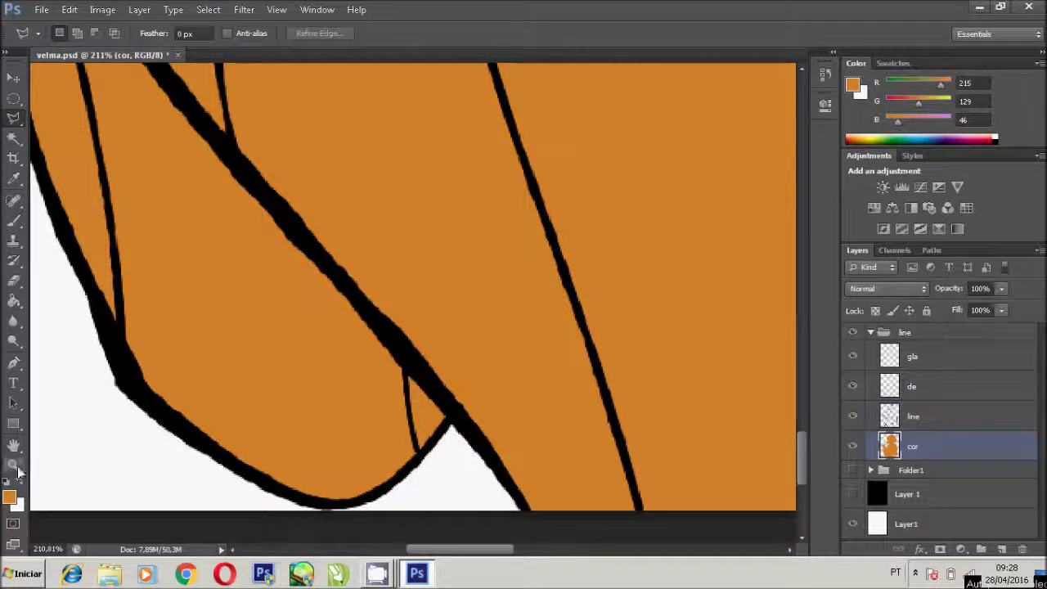
{"action": "left_click_drag", "start_coordinate": [532, 319], "coordinate": [450, 319]}
- Hide the glasses layer and Magic Wand the hair on 'line', expanding the selection by 2 px
{"action": "left_click", "coordinate": [912, 416]}
{"action": "key", "text": "w"}
{"action": "left_click", "coordinate": [321, 147]}
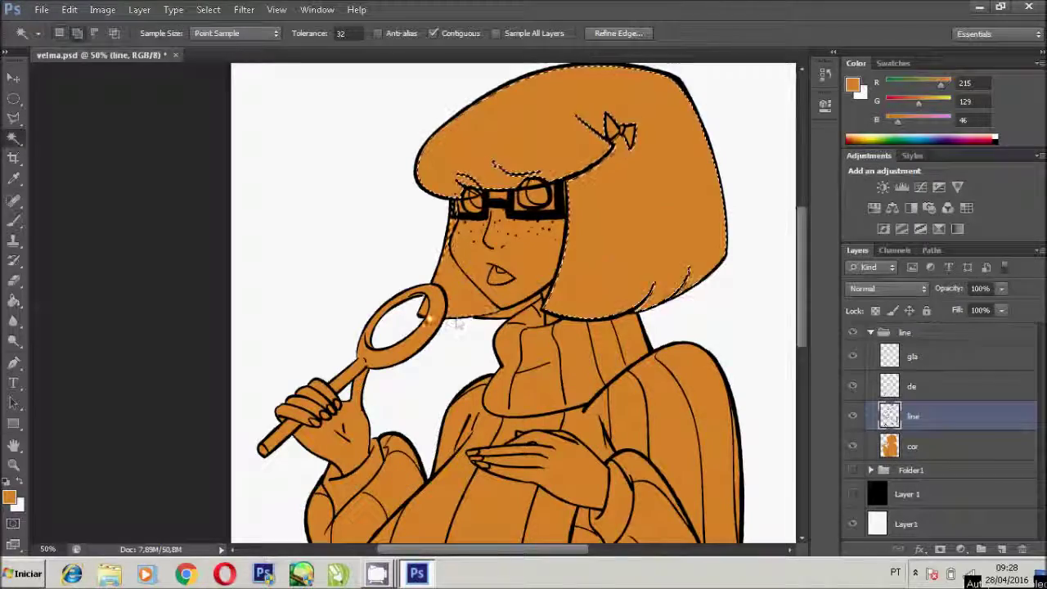
{"action": "left_click", "coordinate": [852, 356]}
{"action": "left_click", "coordinate": [208, 9]}
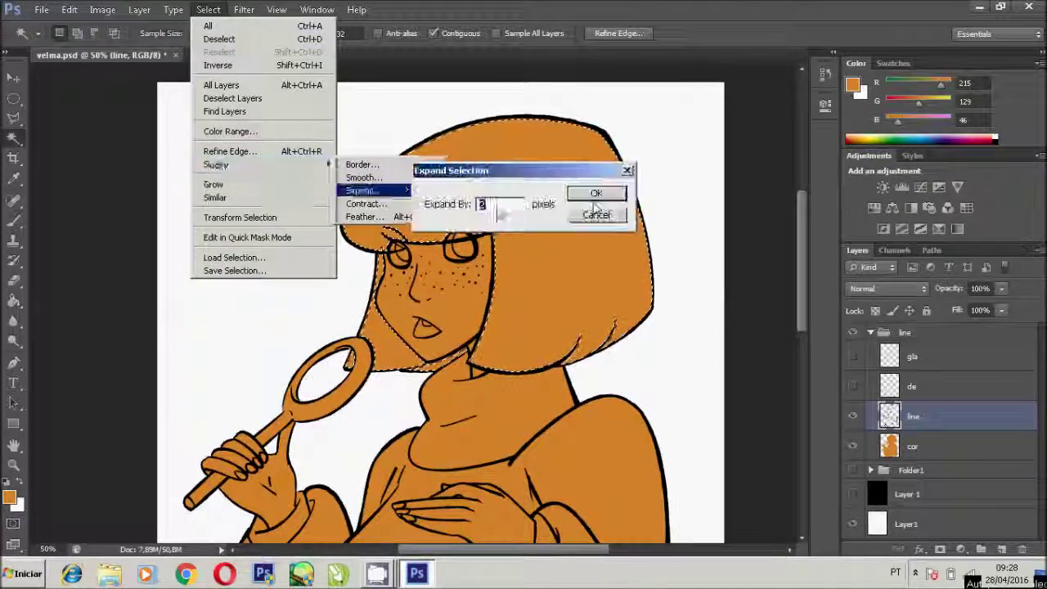
{"action": "key", "text": "Escape"}
{"action": "key", "text": "z"}
{"action": "key", "text": "ctrl+plus"}
{"action": "key", "text": "ctrl+plus"}
- Add the area left of the hair to the selection with the Lasso on 'cor'
{"action": "key", "text": "l"}
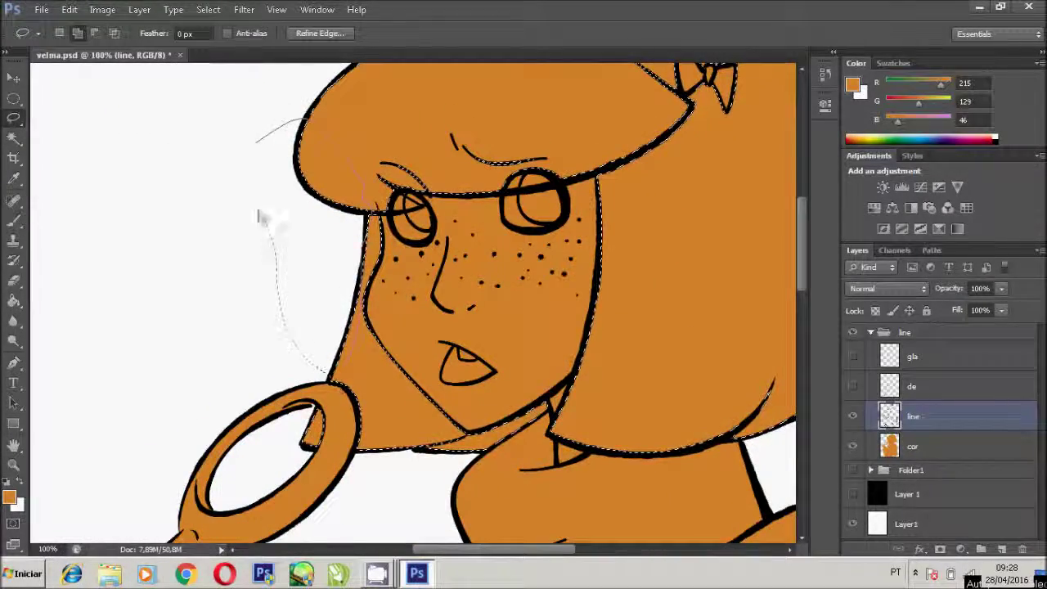
{"action": "key", "text": "alt+bracketleft"}
{"action": "mouse_move", "coordinate": [299, 121]}
{"action": "left_mouse_down"}
{"action": "mouse_move", "coordinate": [311, 462]}
{"action": "mouse_move", "coordinate": [334, 372]}
{"action": "mouse_move", "coordinate": [191, 292]}
{"action": "mouse_move", "coordinate": [502, 229]}
{"action": "mouse_move", "coordinate": [458, 343]}
{"action": "mouse_move", "coordinate": [452, 297]}
{"action": "left_mouse_up"}
{"action": "scroll", "coordinate": [452, 297], "scroll_direction": "up", "scroll_amount": 5}
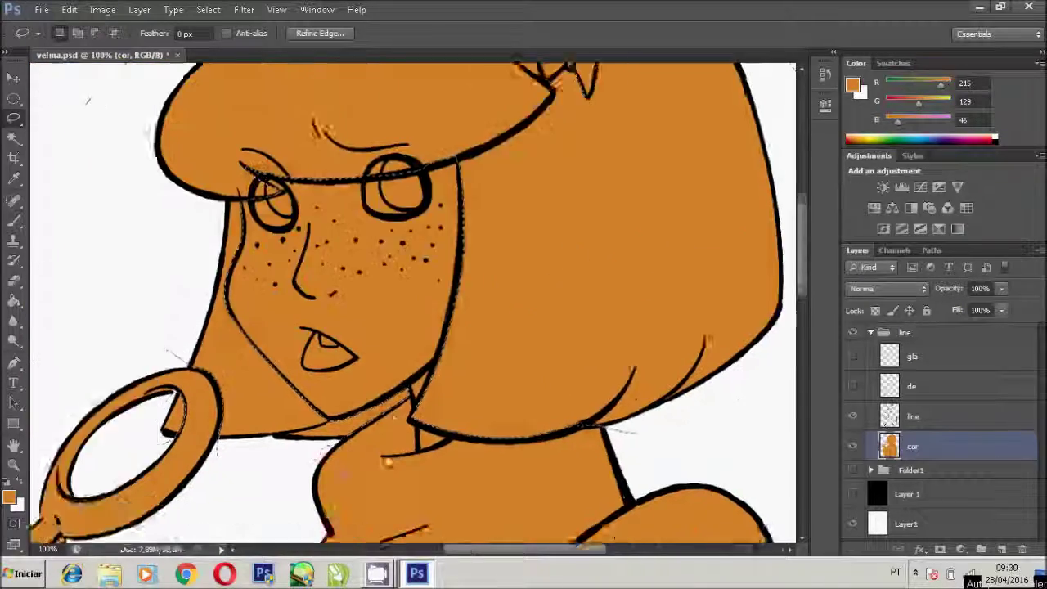
- Fill the selected hair with dark brown
{"action": "left_click", "coordinate": [9, 497]}
{"action": "left_click", "coordinate": [483, 248]}
{"action": "key", "text": "Return"}
{"action": "key", "text": "g"}
{"action": "left_click", "coordinate": [542, 355]}
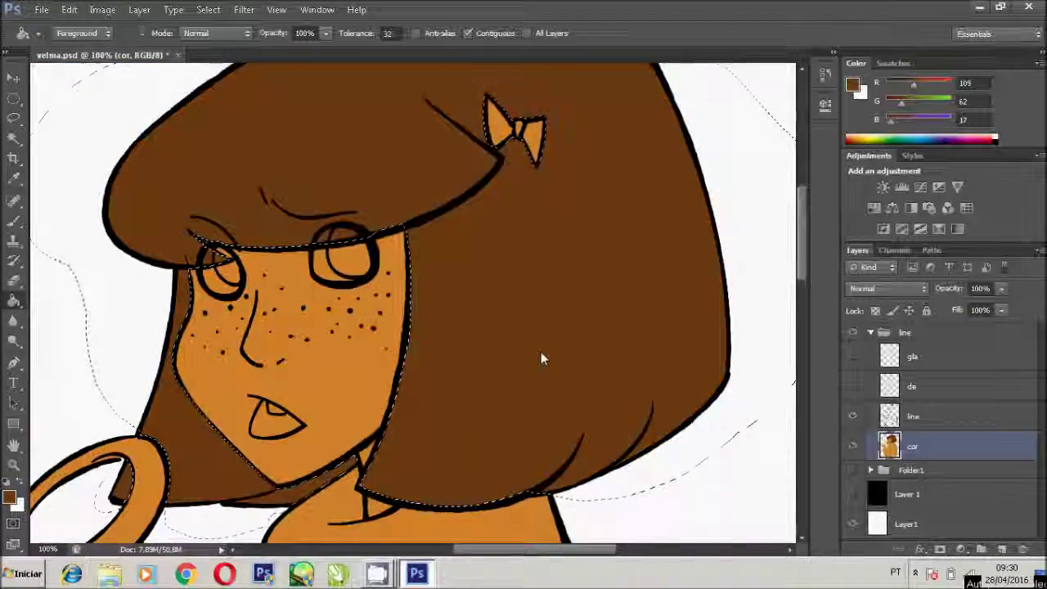
{"action": "scroll", "coordinate": [542, 355], "scroll_direction": "down", "scroll_amount": 5}
{"action": "key", "text": "b"}
{"action": "scroll", "coordinate": [327, 327], "scroll_direction": "down", "scroll_amount": 5}
{"action": "scroll", "coordinate": [328, 327], "scroll_direction": "left", "scroll_amount": 3}
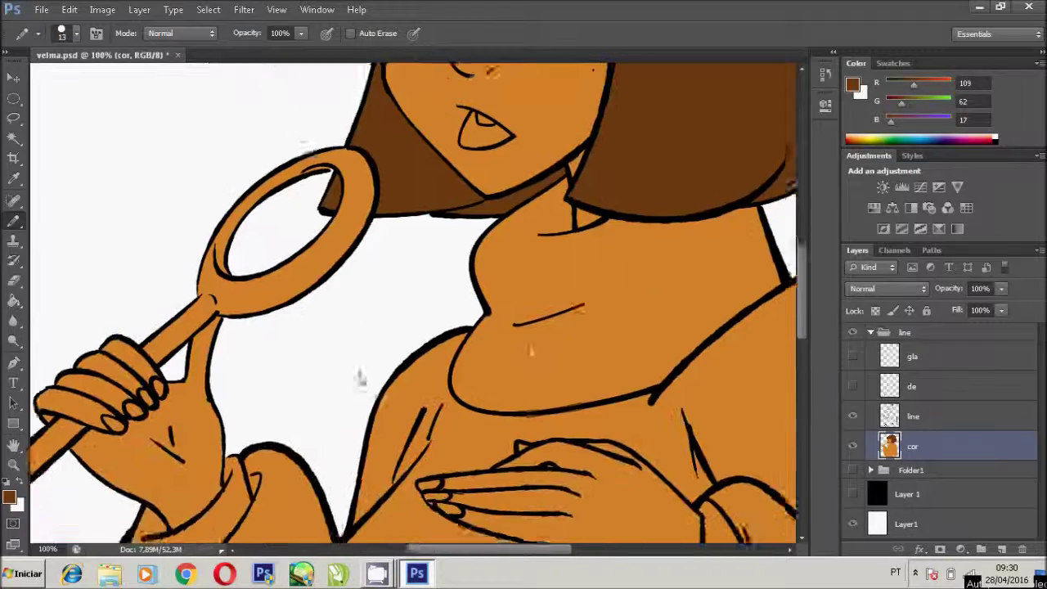
- Lasso the magnifying glass ring and handle and fill them near-black
{"action": "key", "text": "l"}
{"action": "left_click_drag", "start_coordinate": [231, 344], "coordinate": [112, 474]}
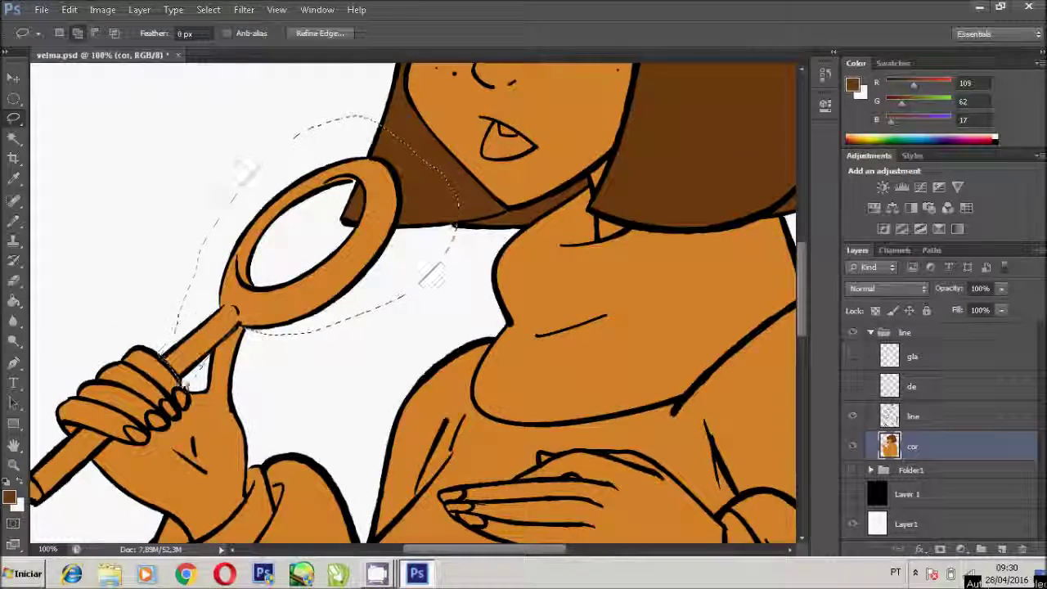
{"action": "scroll", "coordinate": [112, 475], "scroll_direction": "down", "scroll_amount": 2}
{"action": "left_click_drag", "start_coordinate": [151, 369], "coordinate": [176, 372]}
{"action": "left_click", "coordinate": [10, 497]}
{"action": "left_click", "coordinate": [369, 304]}
{"action": "key", "text": "Return"}
{"action": "key", "text": "alt+BackSpace"}
{"action": "scroll", "coordinate": [432, 432], "scroll_direction": "up", "scroll_amount": 4}
{"action": "scroll", "coordinate": [432, 432], "scroll_direction": "right", "scroll_amount": 4}
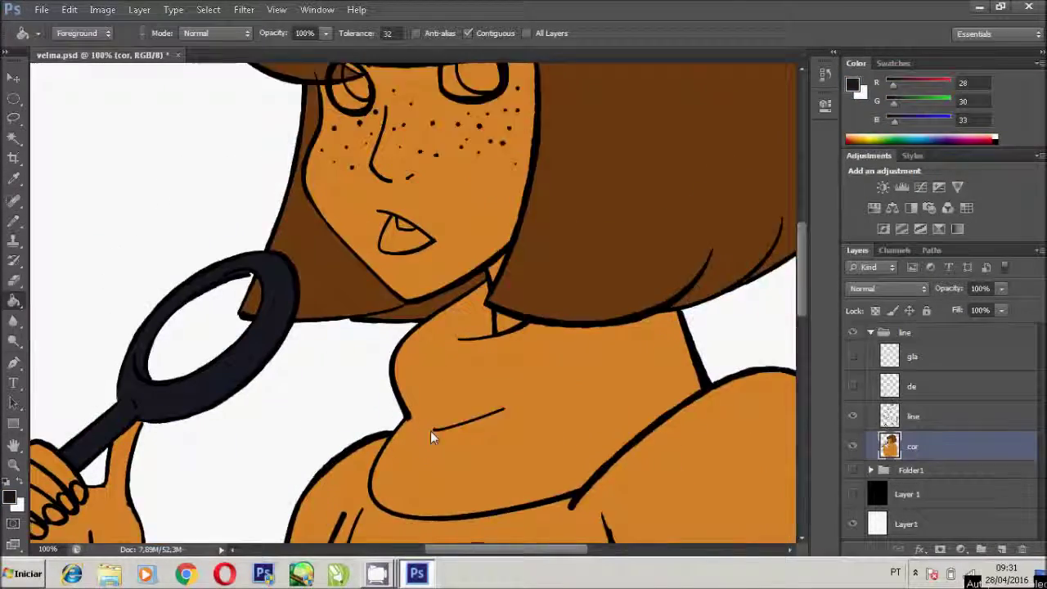
{"action": "key", "text": "ctrl+d"}
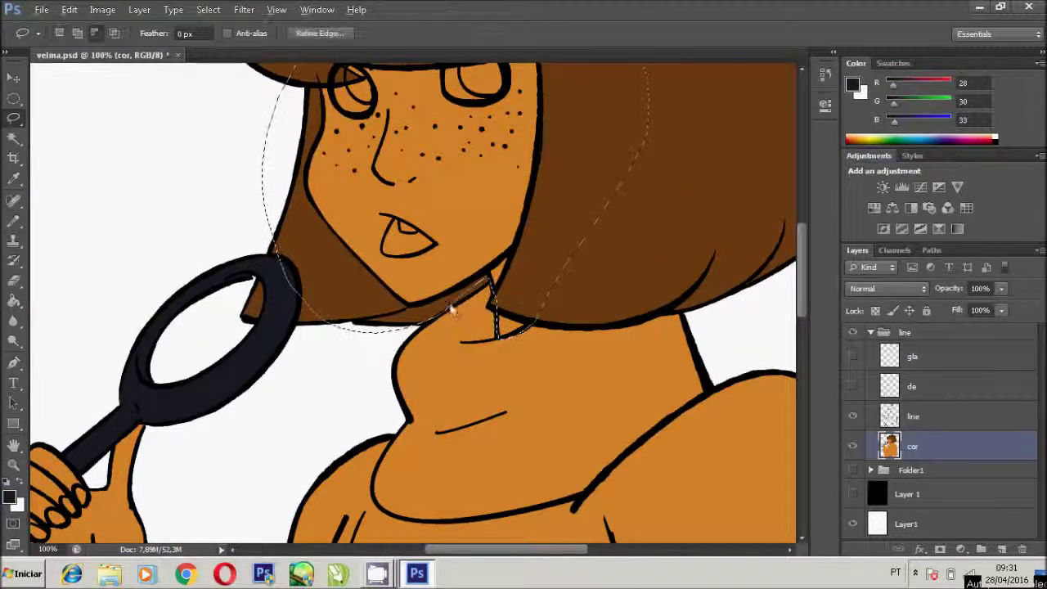
- Select the face and hand skin and colour it light peach
{"action": "left_click_drag", "start_coordinate": [450, 309], "coordinate": [450, 311]}
{"action": "scroll", "coordinate": [188, 216], "scroll_direction": "down", "scroll_amount": 3}
{"action": "scroll", "coordinate": [188, 216], "scroll_direction": "left", "scroll_amount": 3}
{"action": "left_click_drag", "start_coordinate": [302, 423], "coordinate": [304, 426]}
{"action": "scroll", "coordinate": [341, 398], "scroll_direction": "right", "scroll_amount": 3}
{"action": "scroll", "coordinate": [342, 398], "scroll_direction": "down", "scroll_amount": 1}
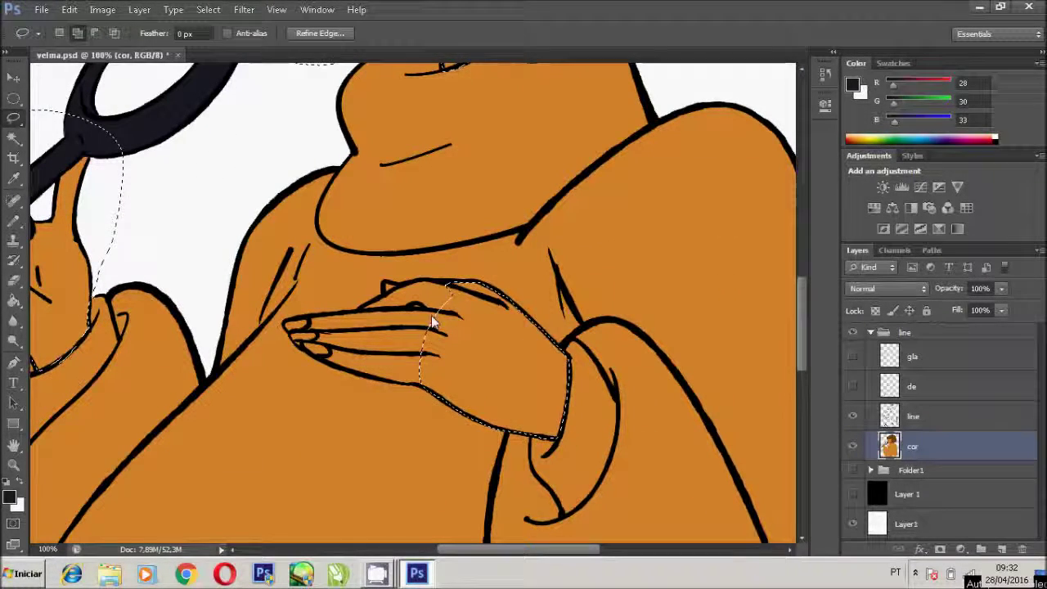
{"action": "mouse_move", "coordinate": [384, 301]}
{"action": "left_mouse_down"}
{"action": "mouse_move", "coordinate": [463, 310]}
{"action": "mouse_move", "coordinate": [295, 348]}
{"action": "left_mouse_up"}
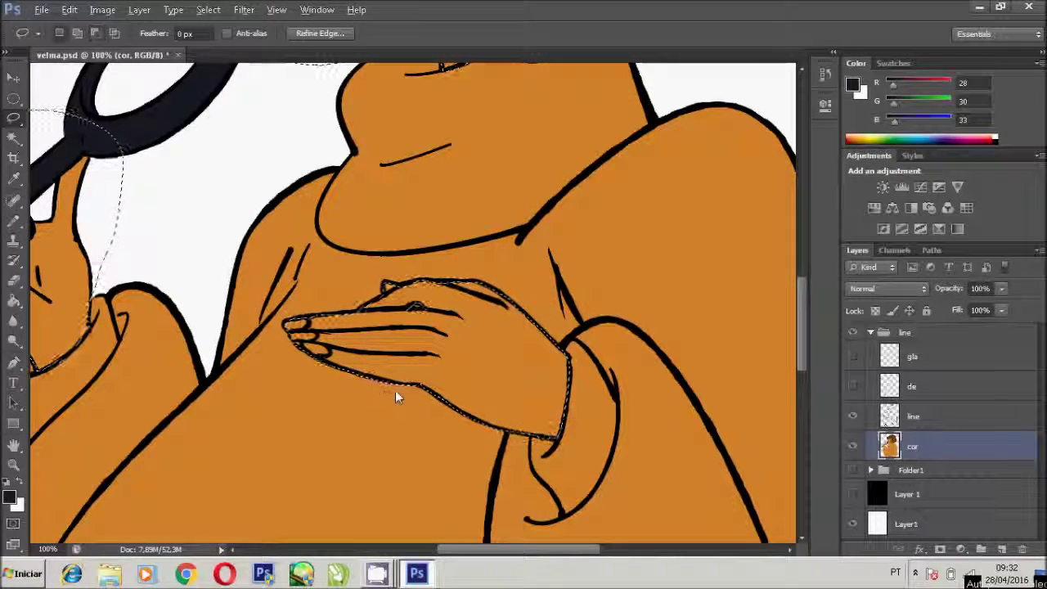
{"action": "left_click", "coordinate": [467, 221]}
{"action": "left_click", "coordinate": [423, 140]}
- Zoom out and pick red as the colour for the hair bow
{"action": "key", "text": "ctrl+minus"}
{"action": "key", "text": "ctrl+minus"}
{"action": "left_click", "coordinate": [9, 496]}
{"action": "left_click", "coordinate": [494, 160]}
{"action": "key", "text": "Return"}
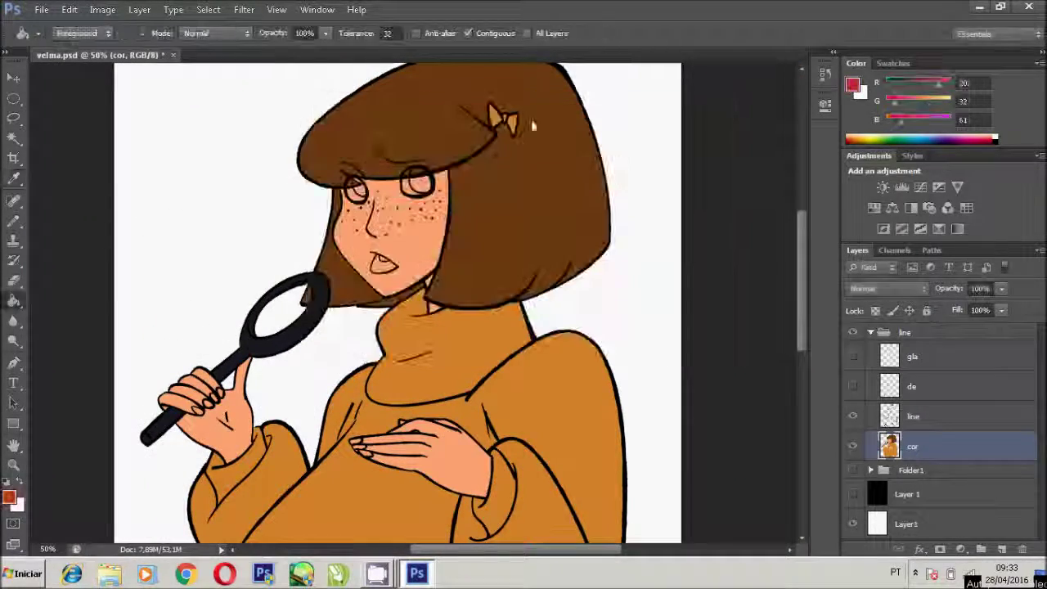
- Fill the hair bow red and paint a fingernail dark red a21c3c with the Pencil
{"action": "left_click", "coordinate": [496, 106]}
{"action": "left_click", "coordinate": [9, 497]}
{"action": "left_click", "coordinate": [478, 208]}
{"action": "left_click", "coordinate": [545, 148]}
{"action": "key", "text": "Return"}
{"action": "key", "text": "z"}
{"action": "left_click_drag", "start_coordinate": [223, 319], "coordinate": [278, 320]}
{"action": "key", "text": "b"}
{"action": "left_click", "coordinate": [311, 361]}
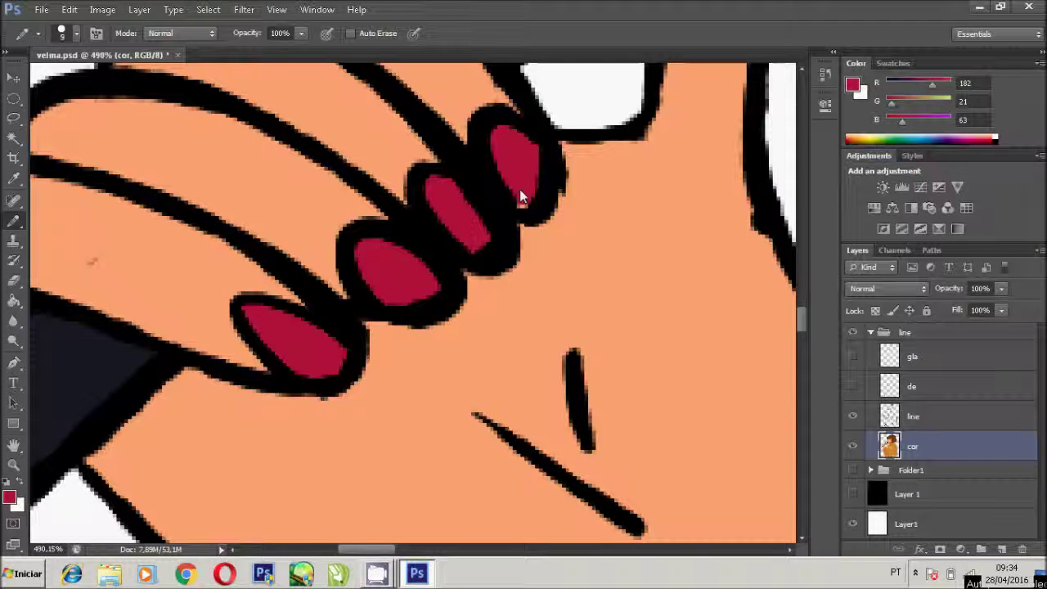
- Erase stray line pixels on 'line' and paint the other hand's nails dark red
{"action": "key", "text": "alt+bracketright"}
{"action": "key", "text": "e"}
{"action": "left_click", "coordinate": [66, 32]}
{"action": "key", "text": "Return"}
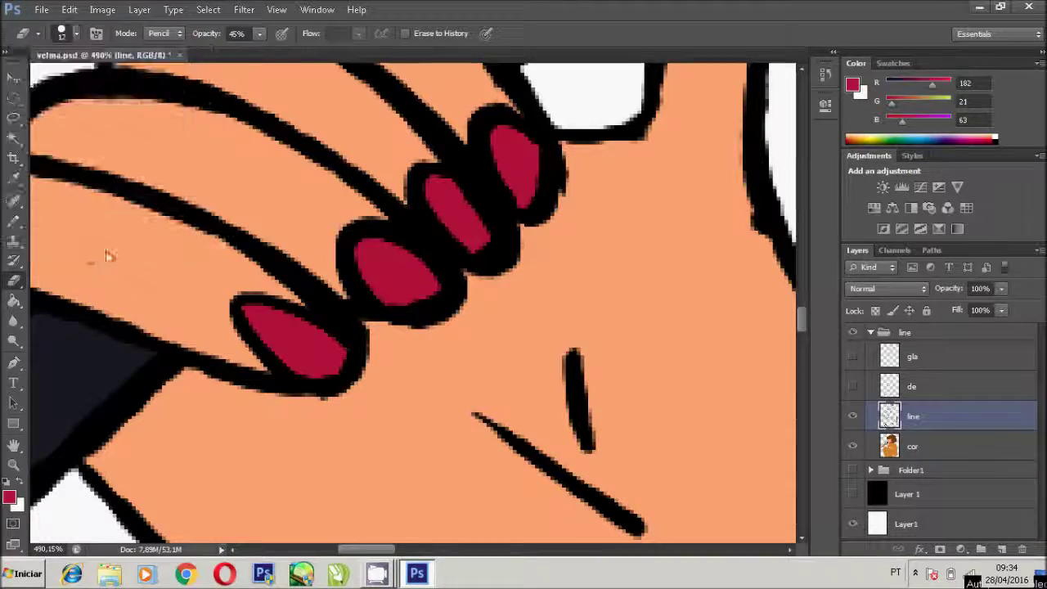
{"action": "key", "text": "z"}
{"action": "left_click", "coordinate": [314, 308]}
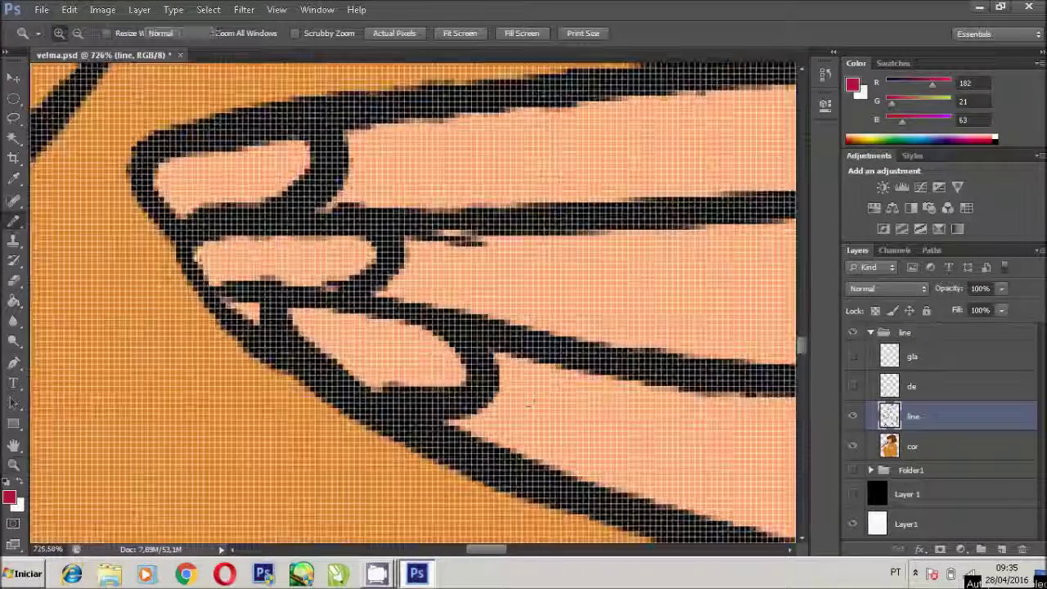
{"action": "key", "text": "b"}
{"action": "left_click_drag", "start_coordinate": [307, 198], "coordinate": [211, 231]}
{"action": "key", "text": "ctrl+z"}
{"action": "key", "text": "alt+bracketleft"}
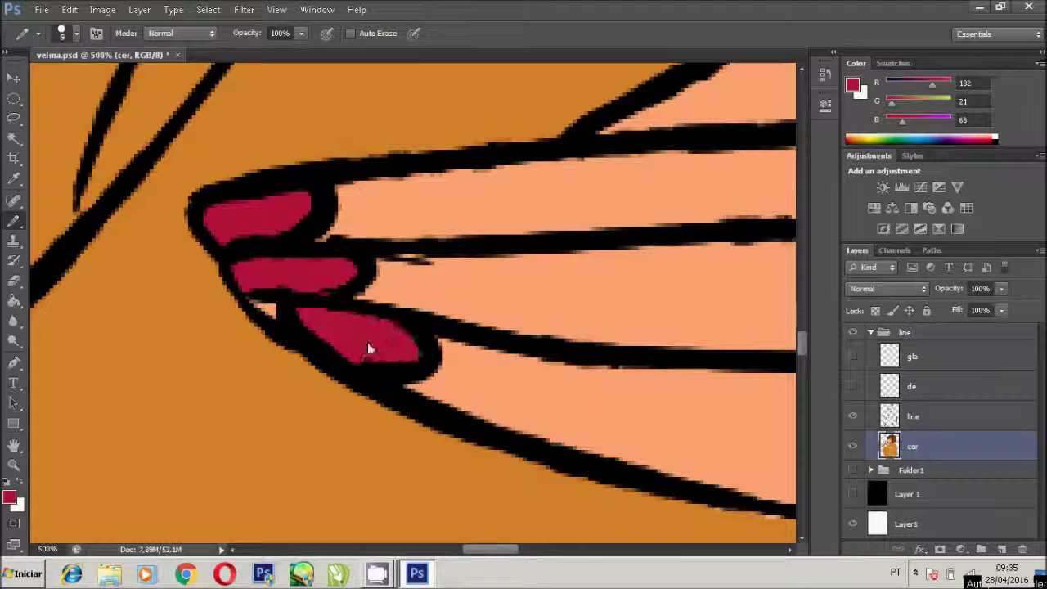
- Sample the sweater orange, zoom to the face and Polygonal Lasso the eyes and mouth
{"action": "scroll", "coordinate": [368, 349], "scroll_direction": "right", "scroll_amount": 5}
{"action": "left_click", "coordinate": [319, 380], "text": "alt"}
{"action": "key", "text": "ctrl+minus"}
{"action": "key", "text": "z"}
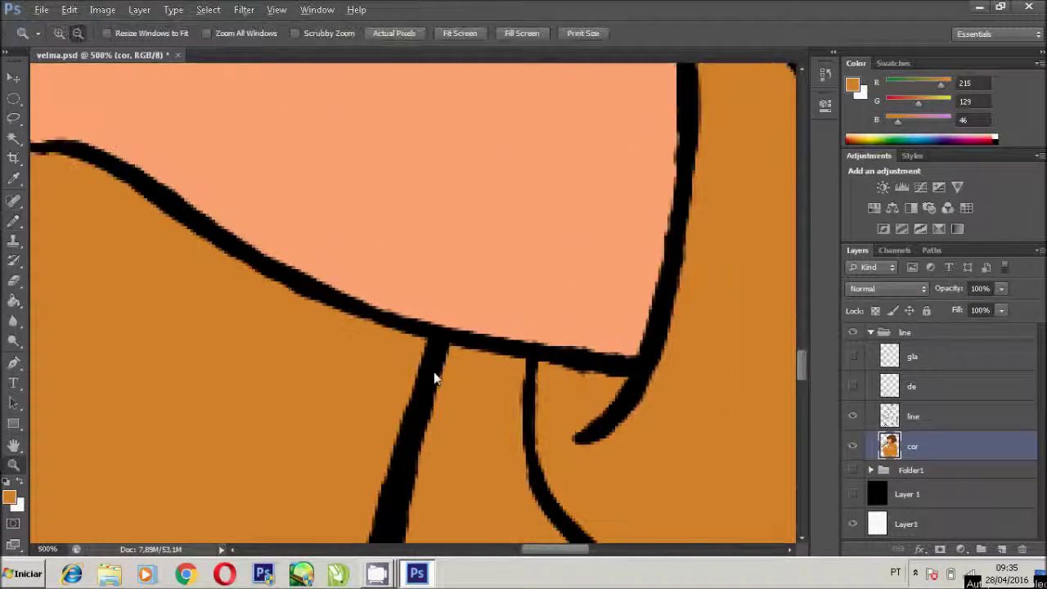
{"action": "key", "text": "ctrl+minus"}
{"action": "left_click_drag", "start_coordinate": [237, 186], "coordinate": [529, 434]}
{"action": "left_click", "coordinate": [14, 117]}
{"action": "left_click", "coordinate": [82, 128]}
{"action": "left_click", "coordinate": [307, 255]}
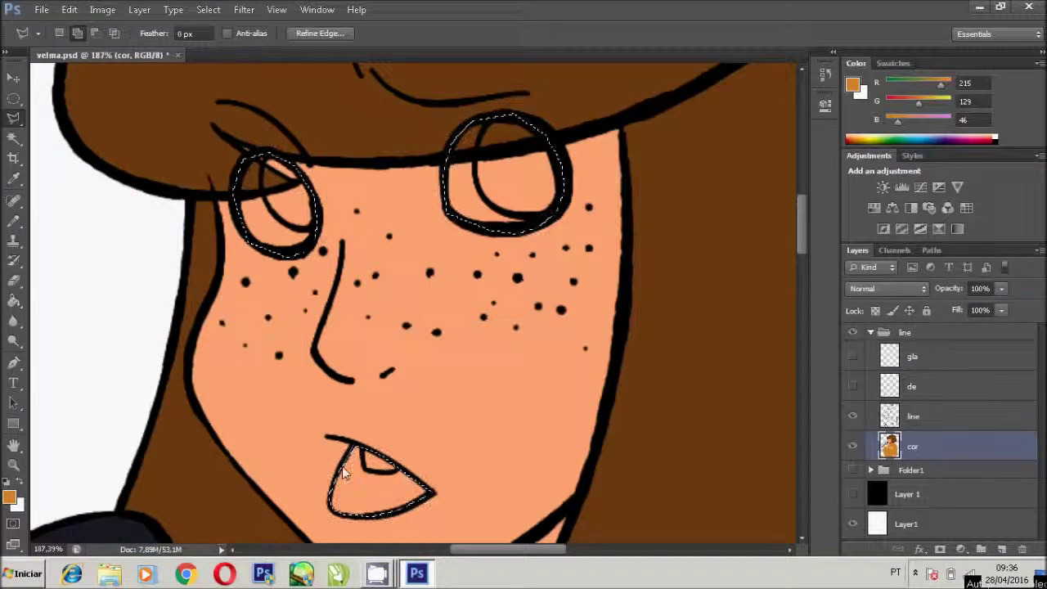
- Fill the eyes and mouth white, then fill the irises light brown af6339
{"action": "key", "text": "x"}
{"action": "key", "text": "alt+BackSpace"}
{"action": "key", "text": "ctrl+d"}
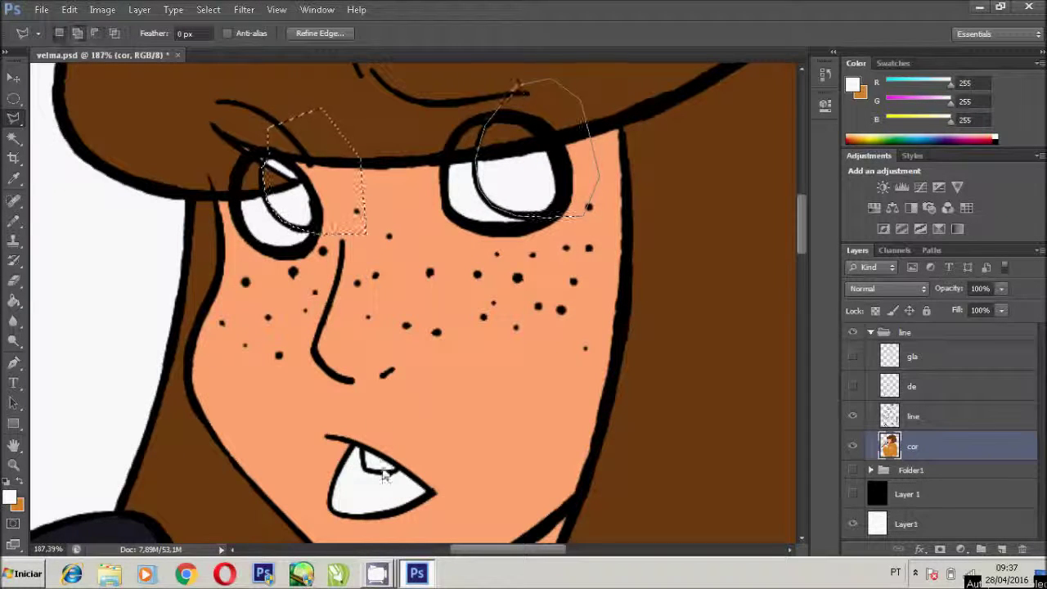
{"action": "key", "text": "i"}
{"action": "left_click", "coordinate": [150, 163]}
{"action": "left_click", "coordinate": [9, 497]}
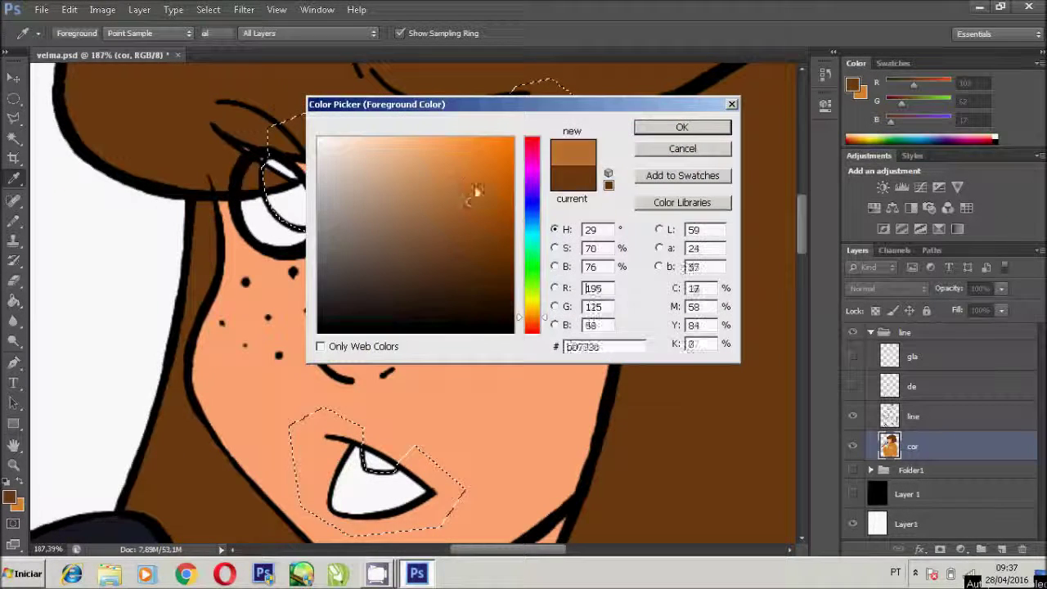
{"action": "left_click", "coordinate": [449, 201]}
{"action": "left_click", "coordinate": [682, 126]}
{"action": "key", "text": "alt+BackSpace"}
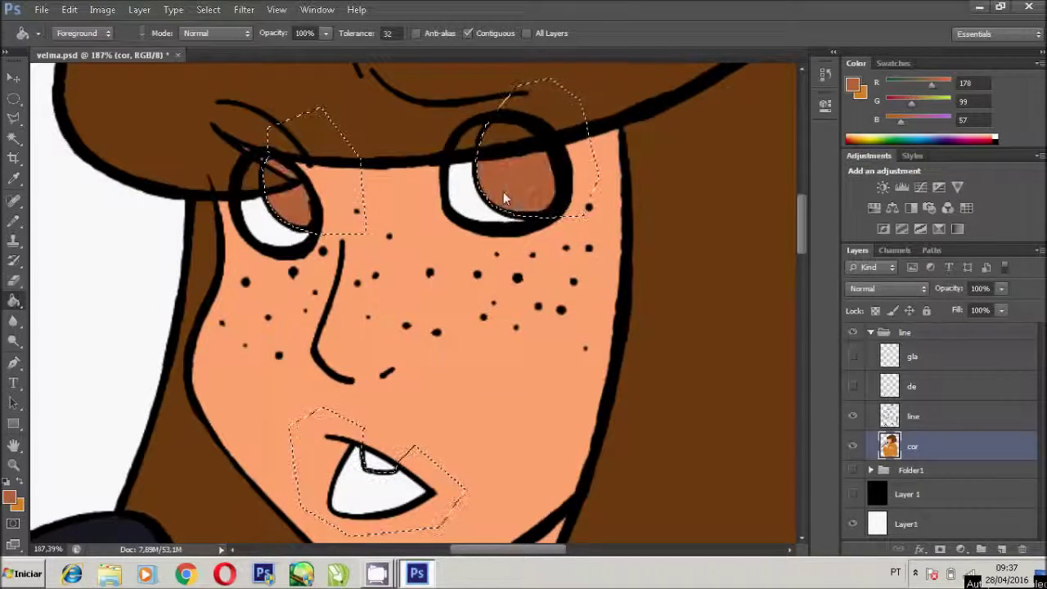
- Fill the inside of the mouth red e45942 and deselect
{"action": "left_click", "coordinate": [9, 497]}
{"action": "left_click", "coordinate": [455, 163]}
{"action": "left_click", "coordinate": [682, 126]}
{"action": "key", "text": "alt+BackSpace"}
{"action": "key", "text": "ctrl+d"}
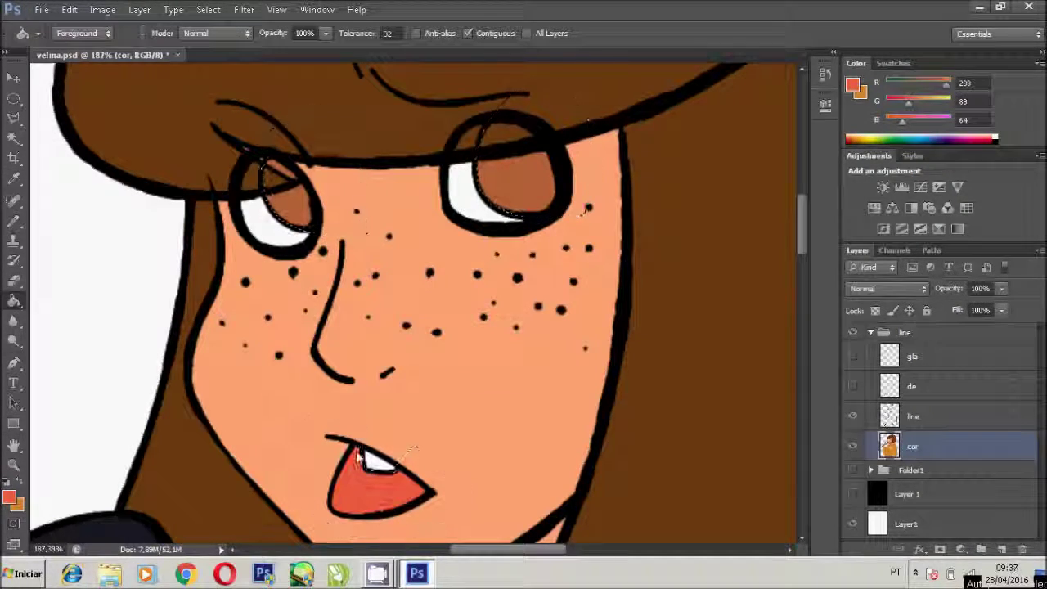
{"action": "key", "text": "b"}
- Zoom out and turn the 'gla' and 'de' layers back on
{"action": "key", "text": "z"}
{"action": "left_click", "coordinate": [385, 351], "text": "alt"}
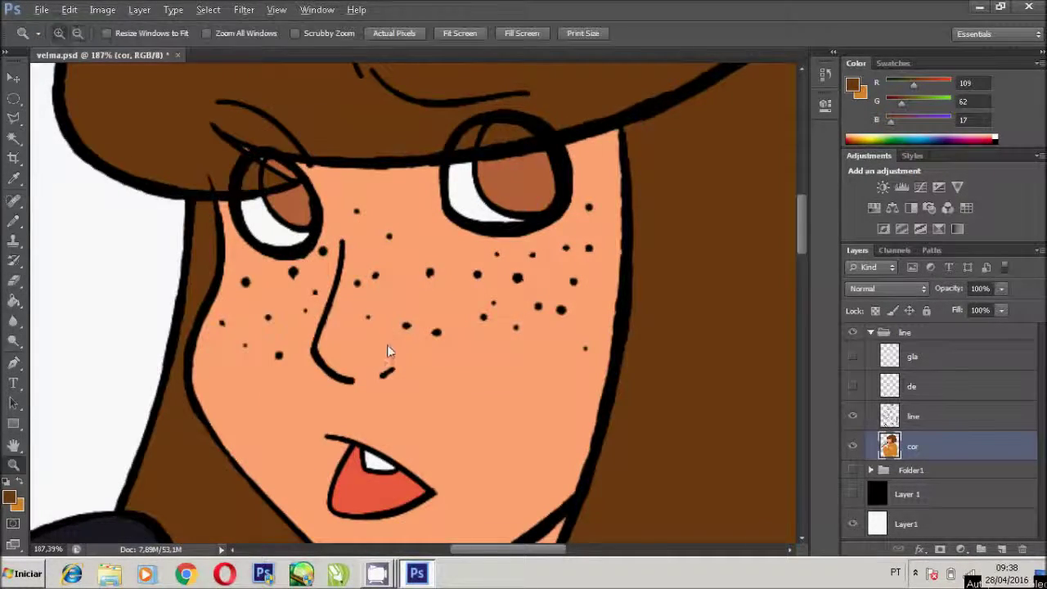
{"action": "scroll", "coordinate": [385, 351], "scroll_direction": "down", "scroll_amount": 5}
{"action": "left_click_drag", "start_coordinate": [853, 356], "coordinate": [853, 386]}
{"action": "key", "text": "ctrl+minus"}
{"action": "left_click", "coordinate": [904, 332]}
- Add new layers above the line and de layers, name both 'c' and clip them
{"action": "key", "text": "v"}
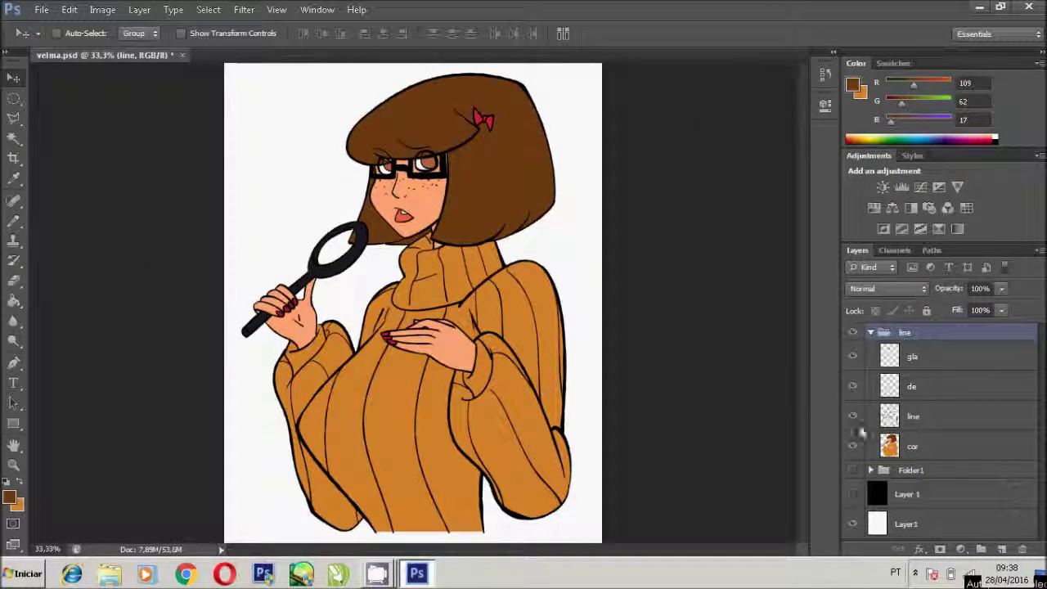
{"action": "left_click", "coordinate": [912, 415]}
{"action": "left_click", "coordinate": [1001, 549]}
{"action": "left_click", "coordinate": [910, 386]}
{"action": "left_click", "coordinate": [1002, 548]}
{"action": "double_click", "coordinate": [931, 386]}
{"action": "type", "text": "c"}
{"action": "double_click", "coordinate": [919, 446]}
{"action": "type", "text": "c"}
{"action": "key", "text": "ctrl+alt+g"}
- Fill both c layers with dark brown to tint the line art brown
{"action": "left_click", "coordinate": [852, 84]}
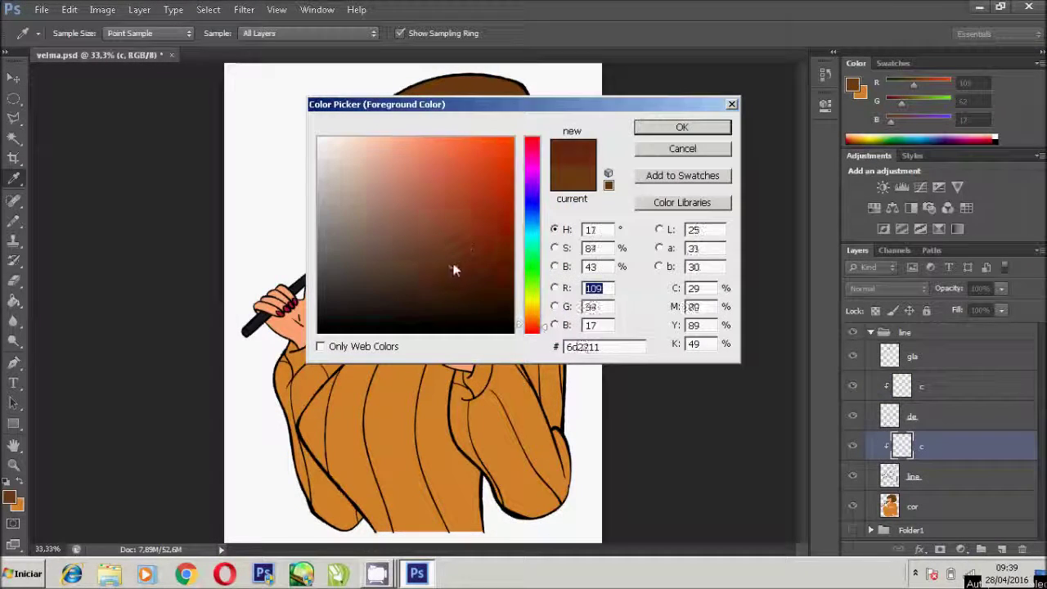
{"action": "left_click", "coordinate": [681, 127]}
{"action": "key", "text": "g"}
{"action": "left_click", "coordinate": [490, 408]}
{"action": "left_click", "coordinate": [911, 386]}
{"action": "left_click", "coordinate": [416, 422]}
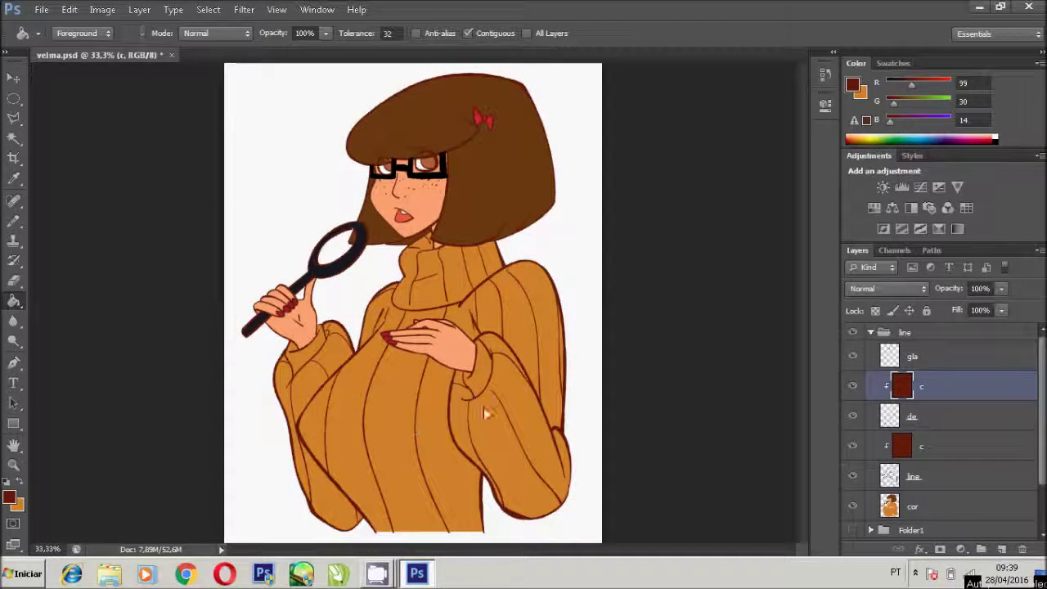
- Add a new clipped layer above cor and name it 'l'
{"action": "left_click", "coordinate": [912, 507]}
{"action": "left_click", "coordinate": [1001, 549]}
{"action": "double_click", "coordinate": [949, 506]}
{"action": "key", "text": "Escape"}
{"action": "key", "text": "ctrl+alt+g"}
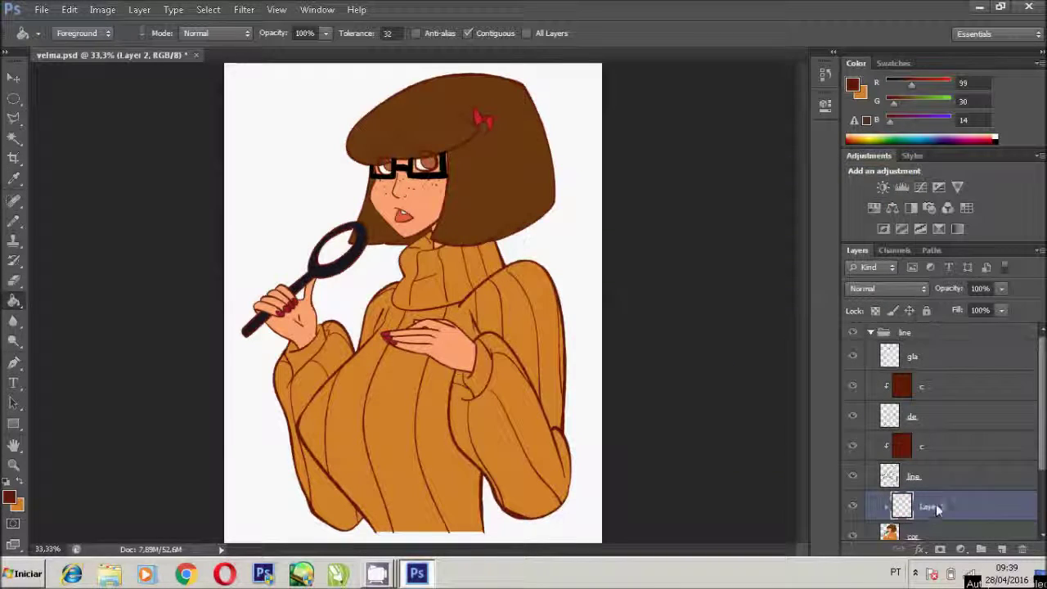
{"action": "left_click", "coordinate": [1001, 549]}
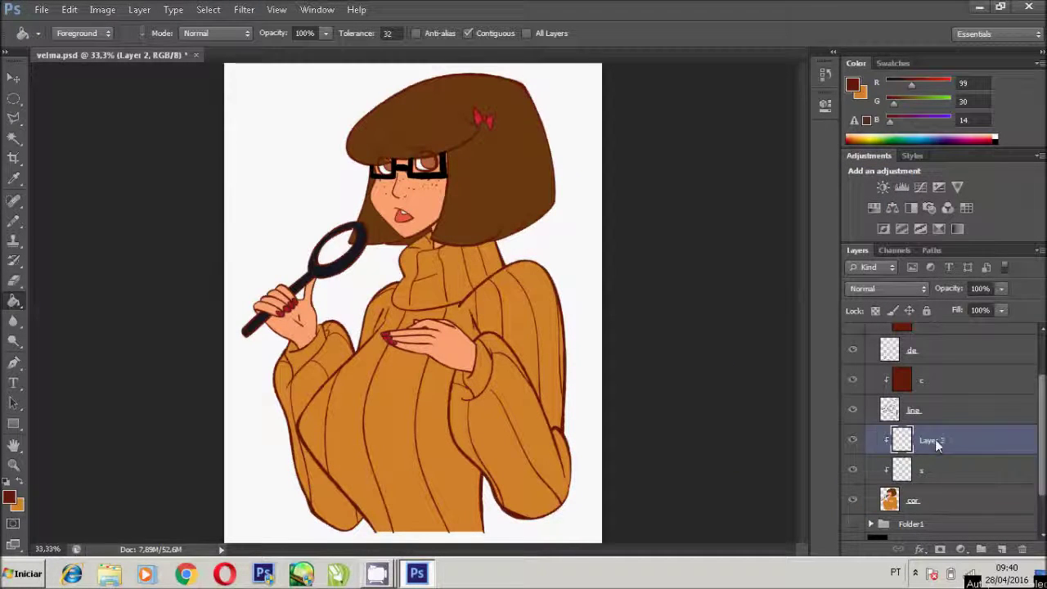
{"action": "type", "text": "l"}
{"action": "key", "text": "Return"}
{"action": "left_click", "coordinate": [13, 179]}
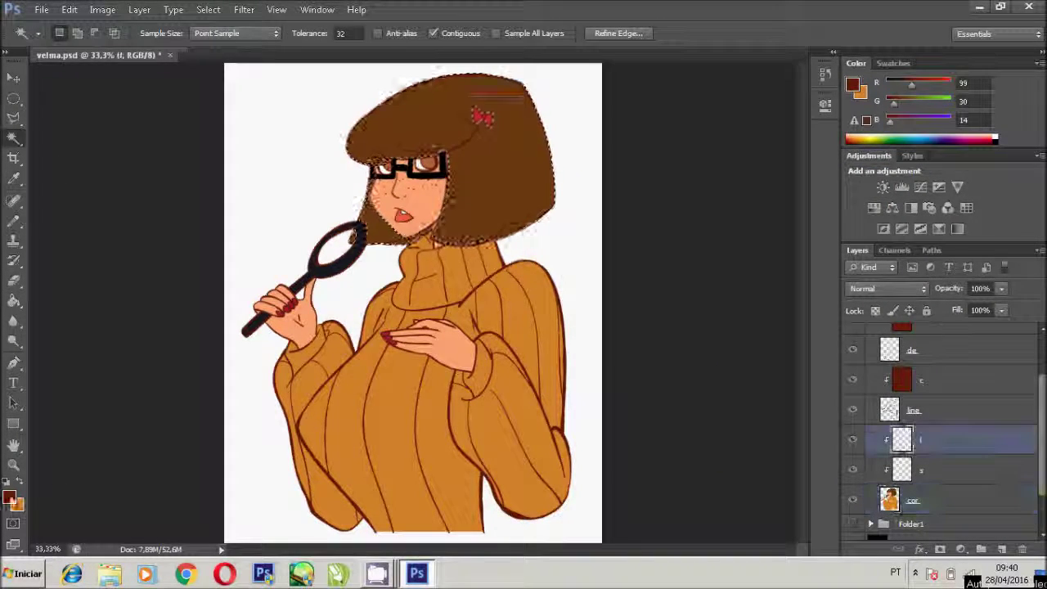
- Choose a light yellow, try a brush stroke over the hair, then undo it
{"action": "left_click", "coordinate": [9, 497]}
{"action": "left_click", "coordinate": [420, 157]}
{"action": "left_click", "coordinate": [438, 144]}
{"action": "left_click", "coordinate": [682, 126]}
{"action": "left_click", "coordinate": [13, 219]}
{"action": "left_click", "coordinate": [73, 214]}
{"action": "left_click_drag", "start_coordinate": [466, 78], "coordinate": [351, 110]}
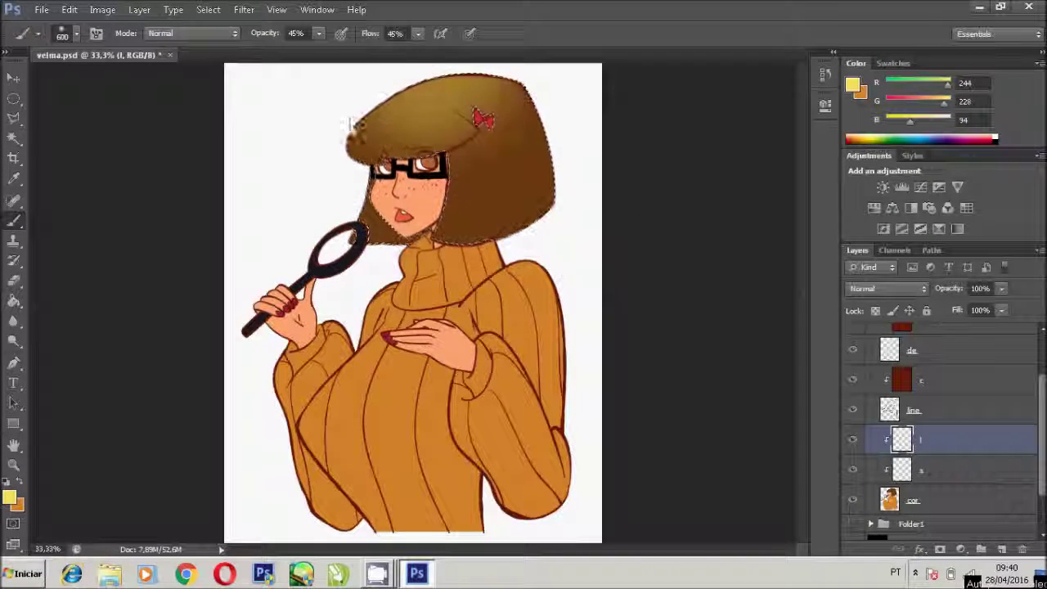
{"action": "key", "text": "ctrl+z"}
- With the Gradient tool and shadow layer s active, zoom in on the hair and face
{"action": "key", "text": "z"}
{"action": "left_click", "coordinate": [384, 294], "text": "alt"}
{"action": "key", "text": "g"}
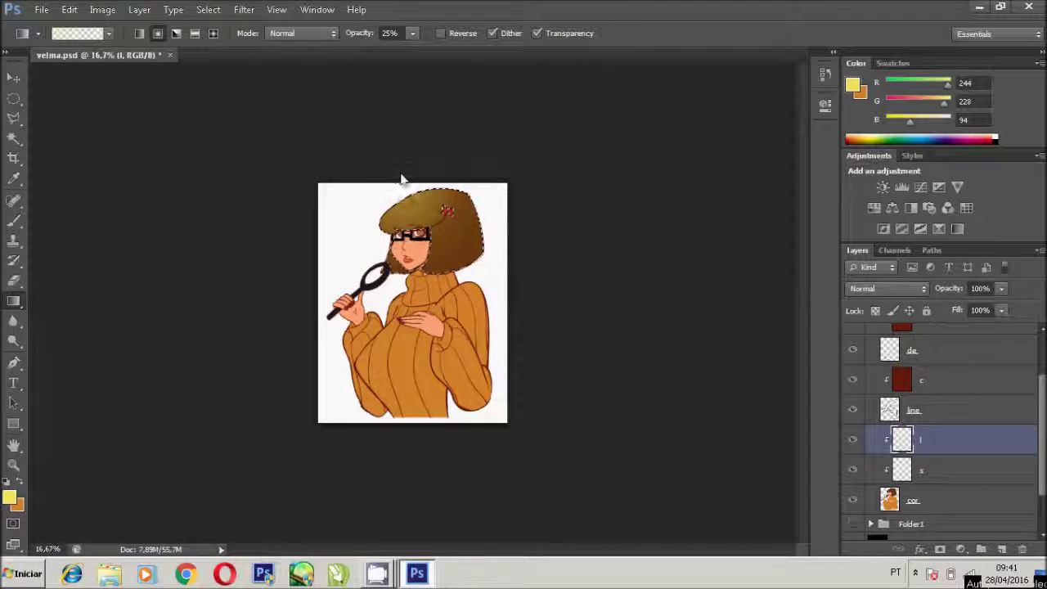
{"action": "left_click", "coordinate": [916, 470]}
{"action": "key", "text": "z"}
{"action": "left_click_drag", "start_coordinate": [431, 225], "coordinate": [479, 237]}
- Sample a base colour and adjust it to a muted lilac shadow colour
{"action": "key", "text": "i"}
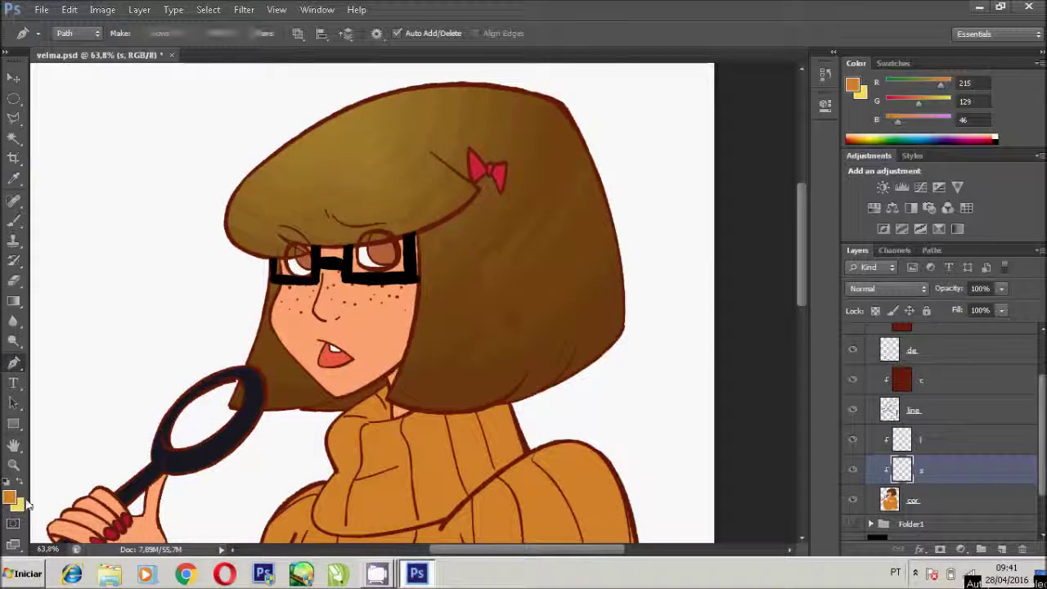
{"action": "left_click", "coordinate": [9, 497]}
{"action": "left_click", "coordinate": [357, 196]}
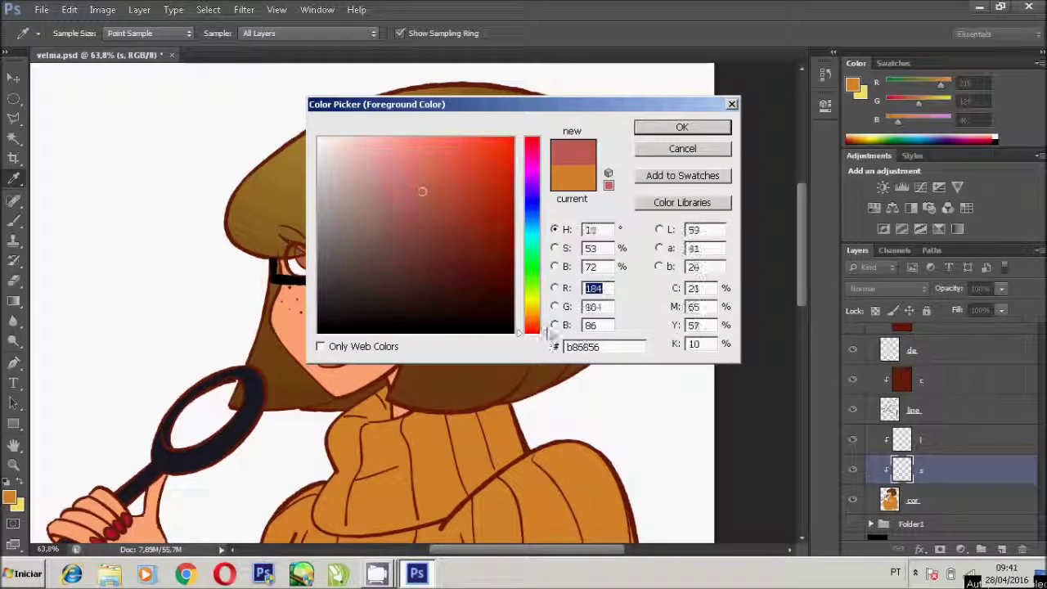
{"action": "left_click_drag", "start_coordinate": [416, 213], "coordinate": [348, 208]}
{"action": "key", "text": "Return"}
- Draw a Pen shadow path under the bangs curving toward the bow
{"action": "key", "text": "p"}
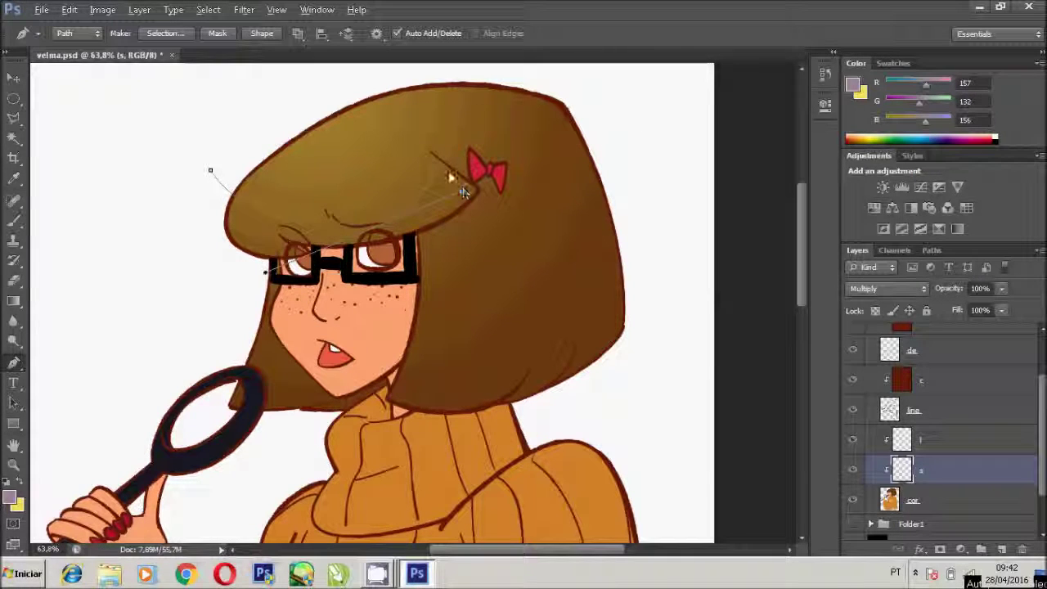
{"action": "left_click_drag", "start_coordinate": [474, 190], "coordinate": [448, 174]}
{"action": "left_click_drag", "start_coordinate": [199, 270], "coordinate": [502, 216]}
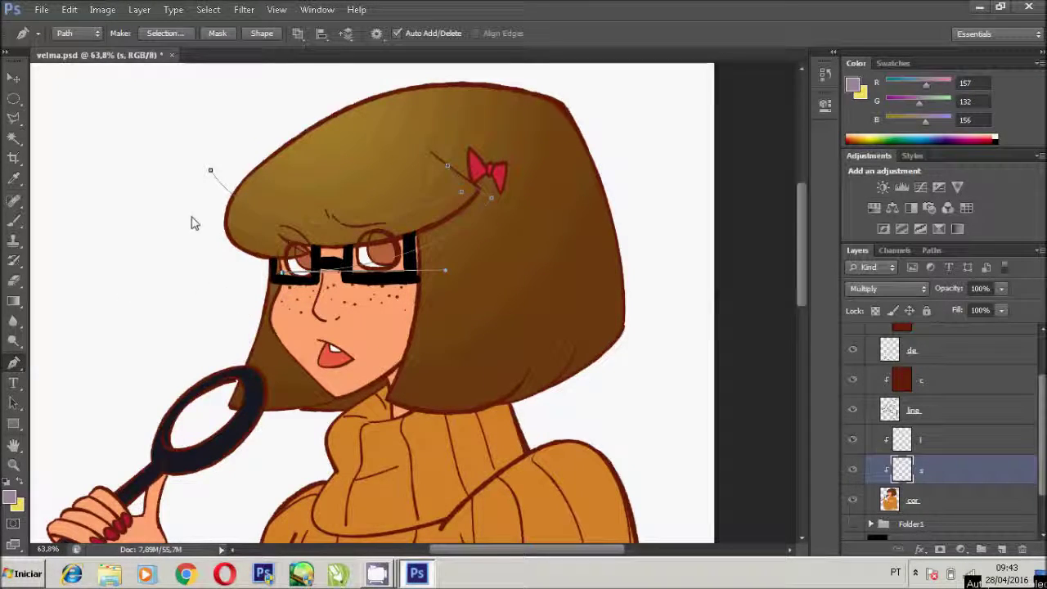
{"action": "key", "text": "ctrl+plus"}
{"action": "key", "text": "ctrl+plus"}
{"action": "key", "text": "ctrl+plus"}
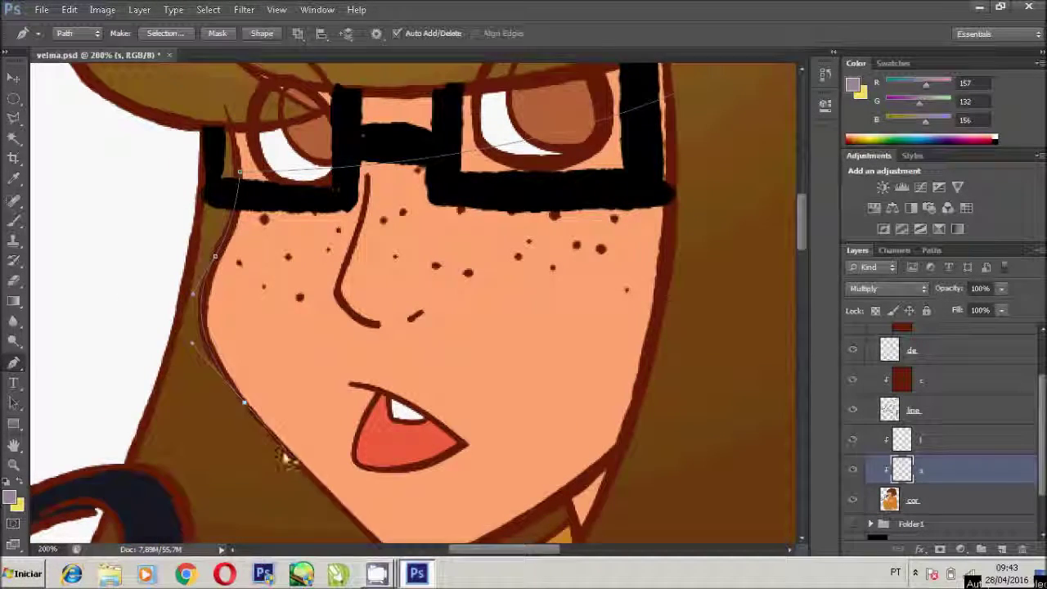
{"action": "scroll", "coordinate": [324, 408], "scroll_direction": "down", "scroll_amount": 5}
{"action": "key", "text": "ctrl+minus"}
{"action": "key", "text": "ctrl+minus"}
{"action": "key", "text": "z"}
{"action": "key", "text": "ctrl+minus"}
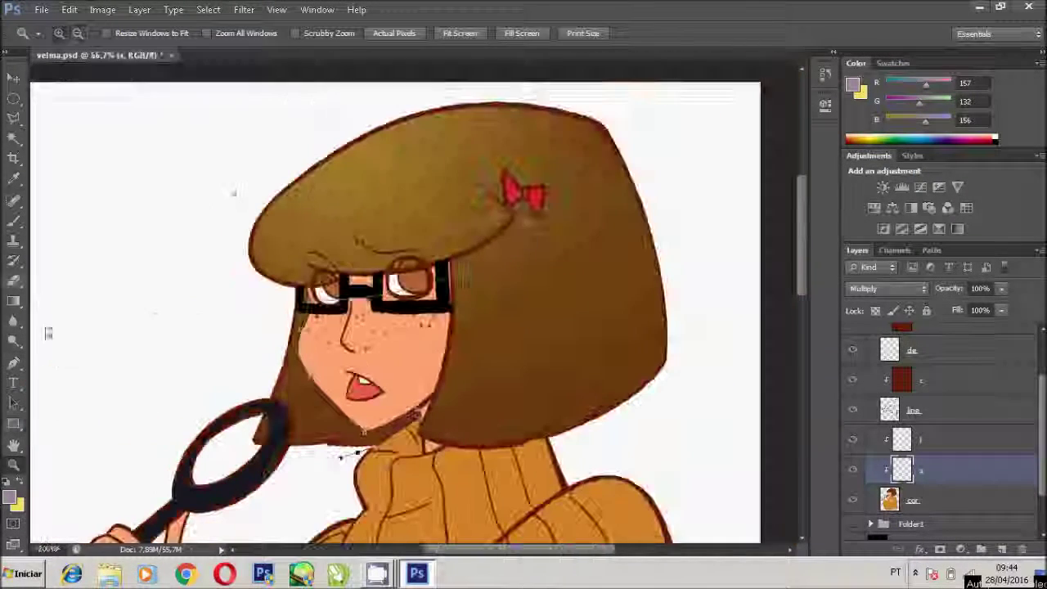
{"action": "key", "text": "p"}
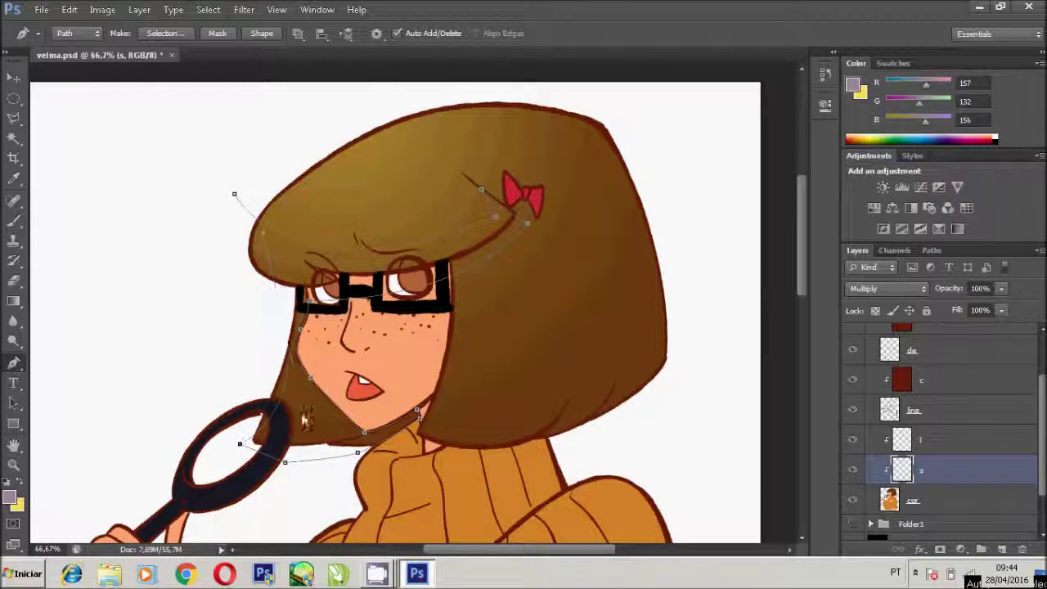
- Turn the bangs path into a selection, fill it with lilac, and save
{"action": "right_click", "coordinate": [274, 451]}
{"action": "left_click", "coordinate": [327, 270]}
{"action": "key", "text": "Return"}
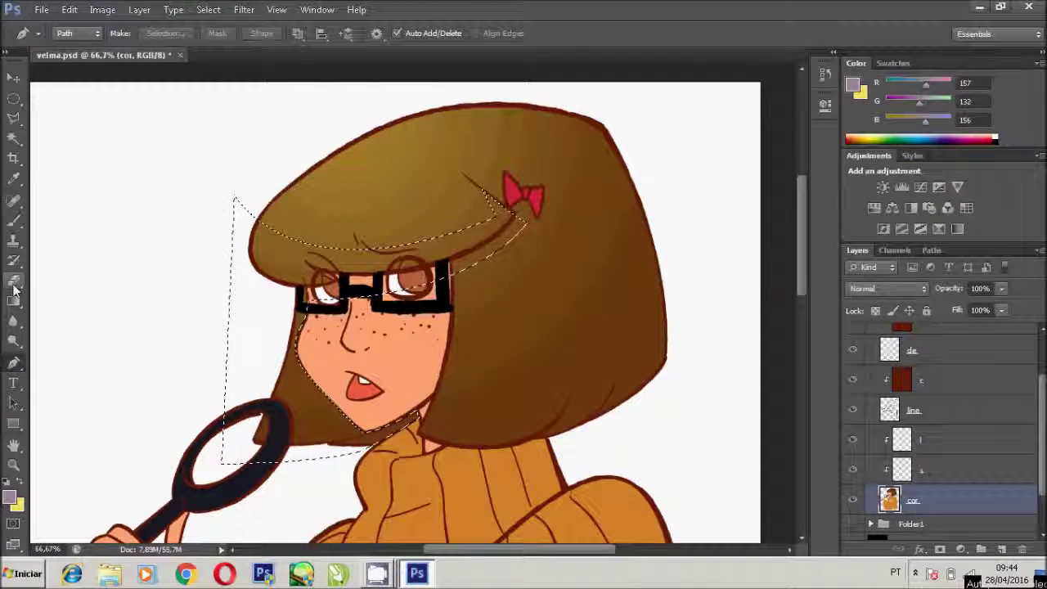
{"action": "key", "text": "w"}
{"action": "key", "text": "alt+BackSpace"}
{"action": "key", "text": "ctrl+s"}
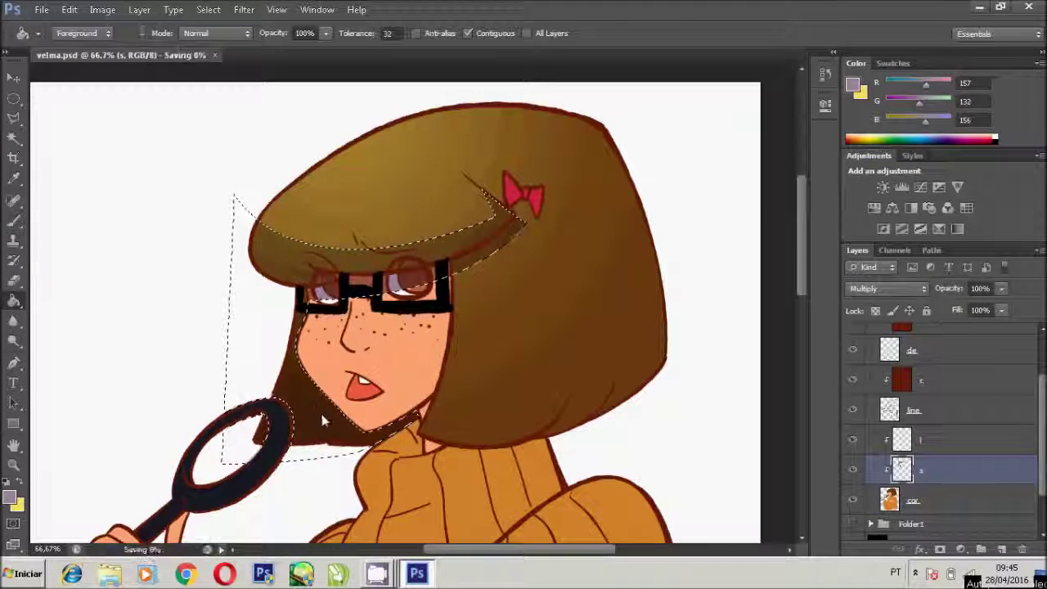
{"action": "key", "text": "ctrl+d"}
- Draw a shadow path across the lower hair and make it a selection
{"action": "left_click_drag", "start_coordinate": [400, 372], "coordinate": [306, 369]}
{"action": "key", "text": "p"}
{"action": "left_click", "coordinate": [306, 361]}
{"action": "left_click_drag", "start_coordinate": [467, 344], "coordinate": [516, 307]}
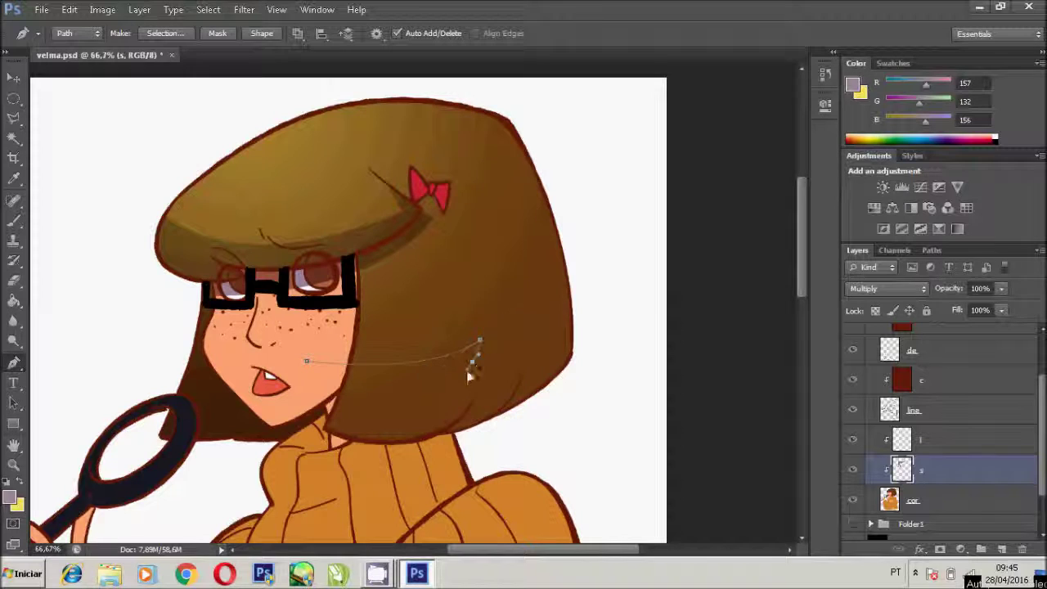
{"action": "right_click", "coordinate": [381, 413]}
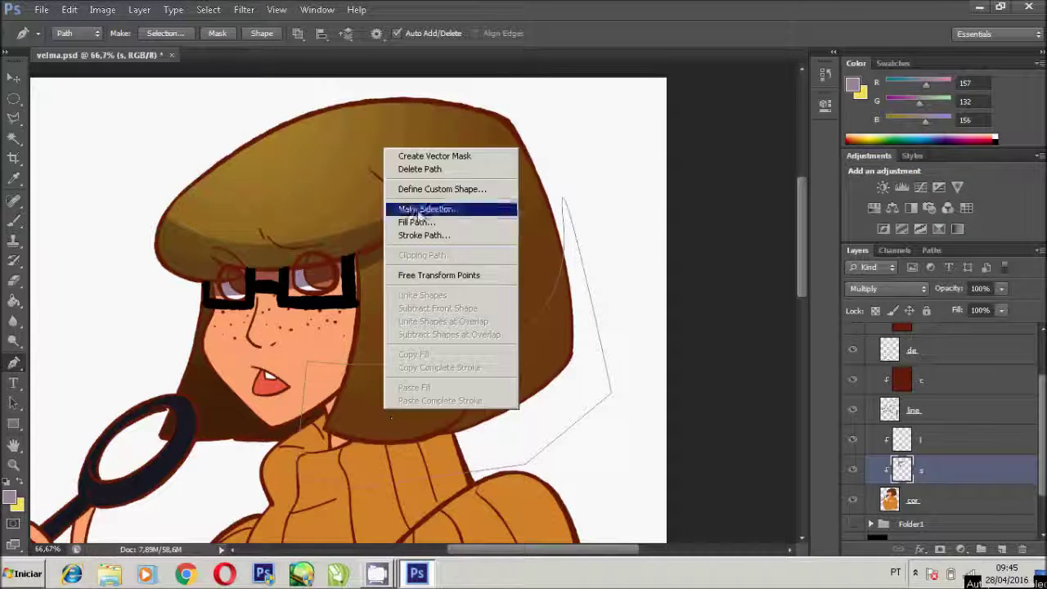
{"action": "left_click", "coordinate": [444, 208]}
{"action": "key", "text": "Return"}
{"action": "key", "text": "w"}
- Limit the selection to the hair, then fade a 45% lilac gradient over the lower hair on s
{"action": "left_click", "coordinate": [912, 500]}
{"action": "left_click_drag", "start_coordinate": [14, 301], "coordinate": [57, 309]}
{"action": "left_click", "coordinate": [57, 303]}
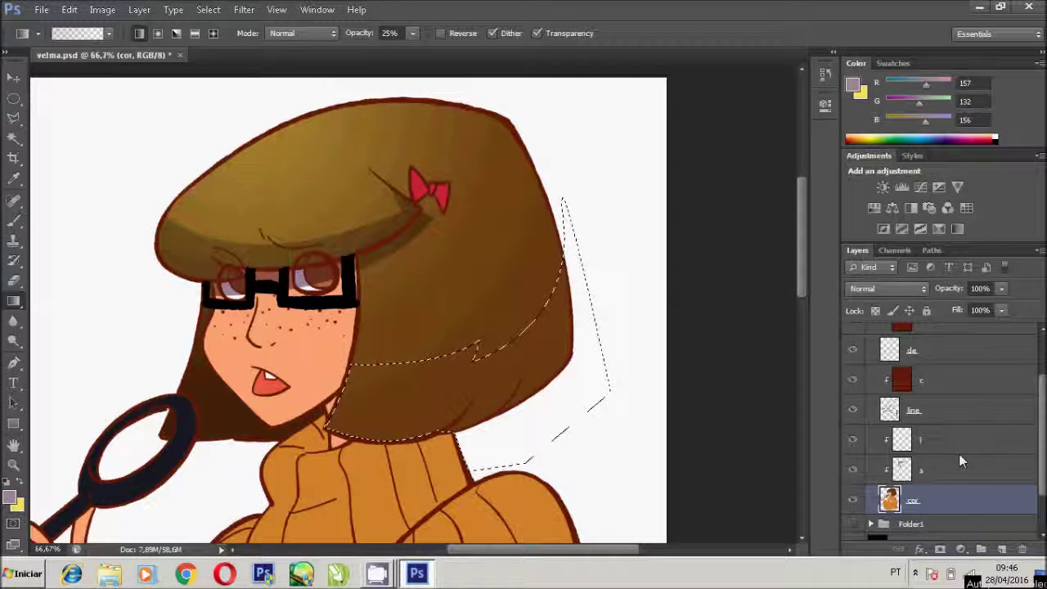
{"action": "left_click", "coordinate": [920, 469]}
{"action": "double_click", "coordinate": [389, 33]}
{"action": "type", "text": "45"}
{"action": "left_click_drag", "start_coordinate": [470, 353], "coordinate": [565, 437]}
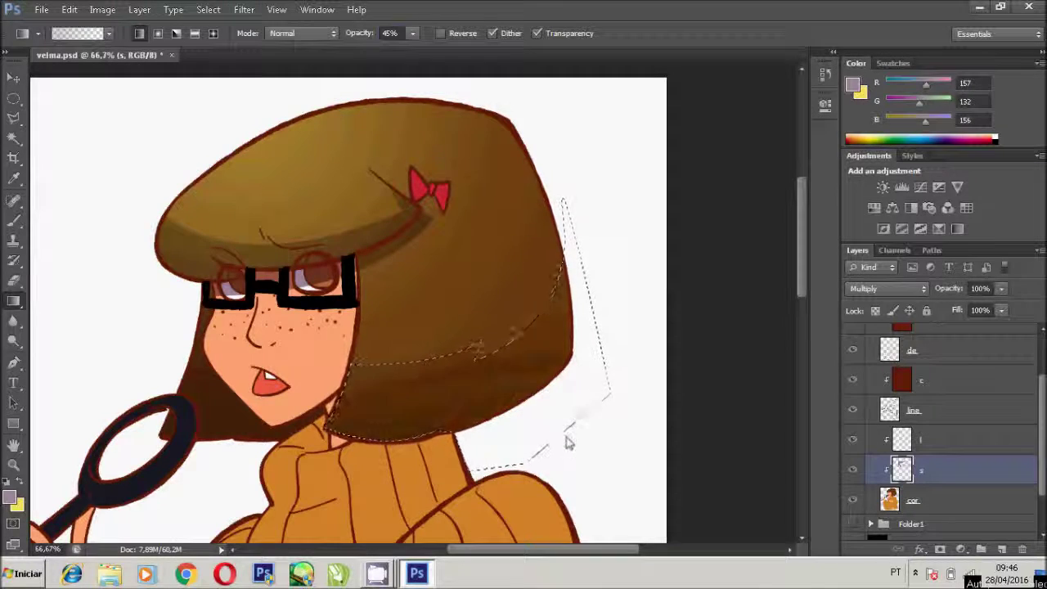
{"action": "key", "text": "ctrl+d"}
- Zoom in on the bow and turn a Pen path around it into a selection
{"action": "key", "text": "z"}
{"action": "left_click_drag", "start_coordinate": [458, 270], "coordinate": [517, 269]}
{"action": "key", "text": "p"}
{"action": "left_click", "coordinate": [231, 324]}
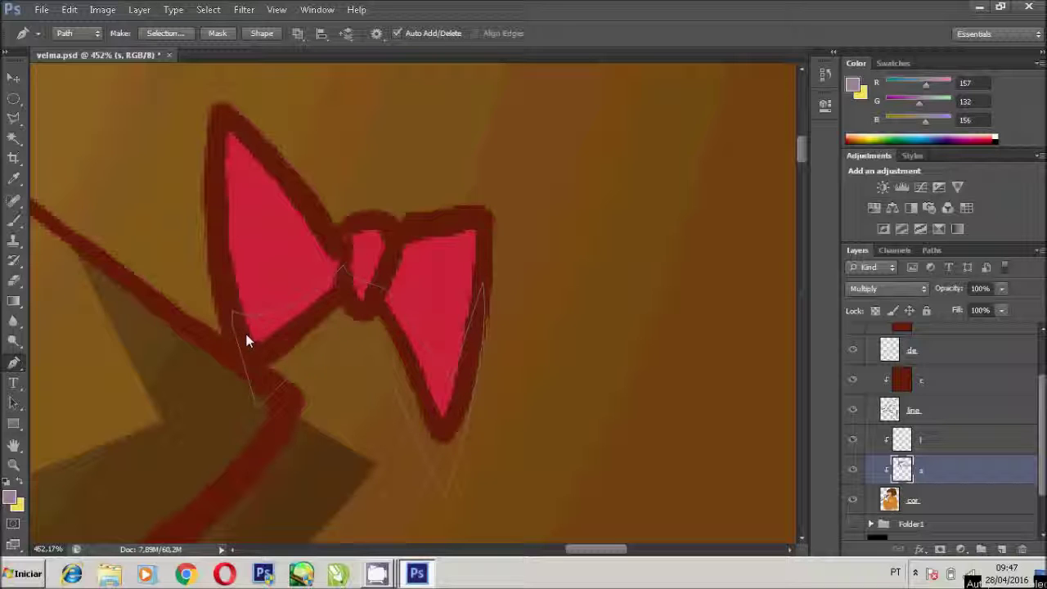
{"action": "scroll", "coordinate": [319, 371], "scroll_direction": "down", "scroll_amount": 3}
{"action": "right_click", "coordinate": [386, 400]}
{"action": "left_click", "coordinate": [451, 206]}
{"action": "key", "text": "Return"}
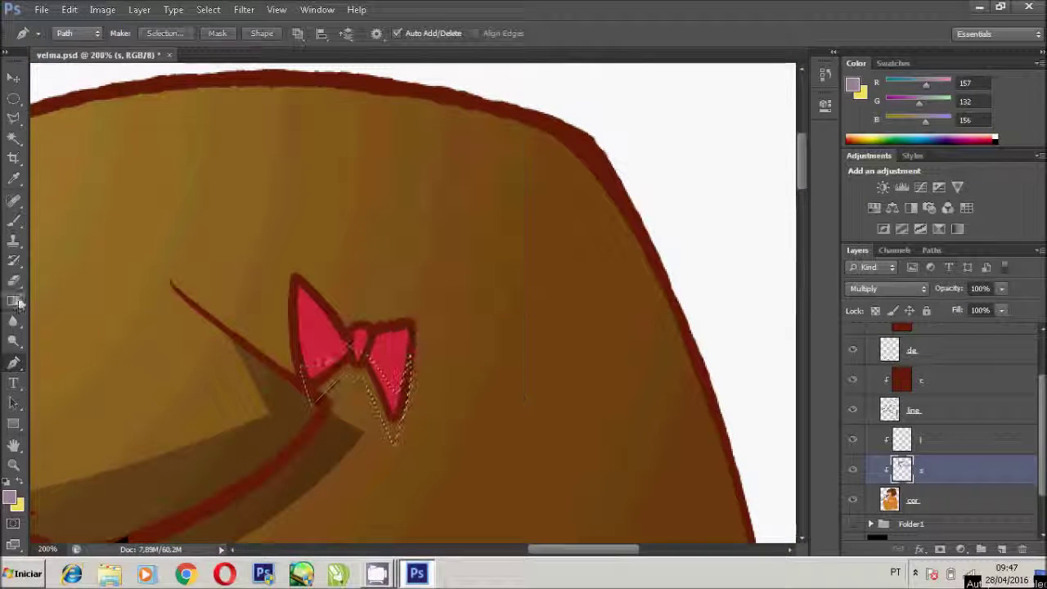
- Fade a gradient shadow across the bow and deselect
{"action": "key", "text": "g"}
{"action": "left_click_drag", "start_coordinate": [377, 370], "coordinate": [415, 448]}
{"action": "key", "text": "ctrl+d"}
{"action": "key", "text": "z"}
{"action": "scroll", "coordinate": [458, 368], "scroll_direction": "down", "scroll_amount": 3}
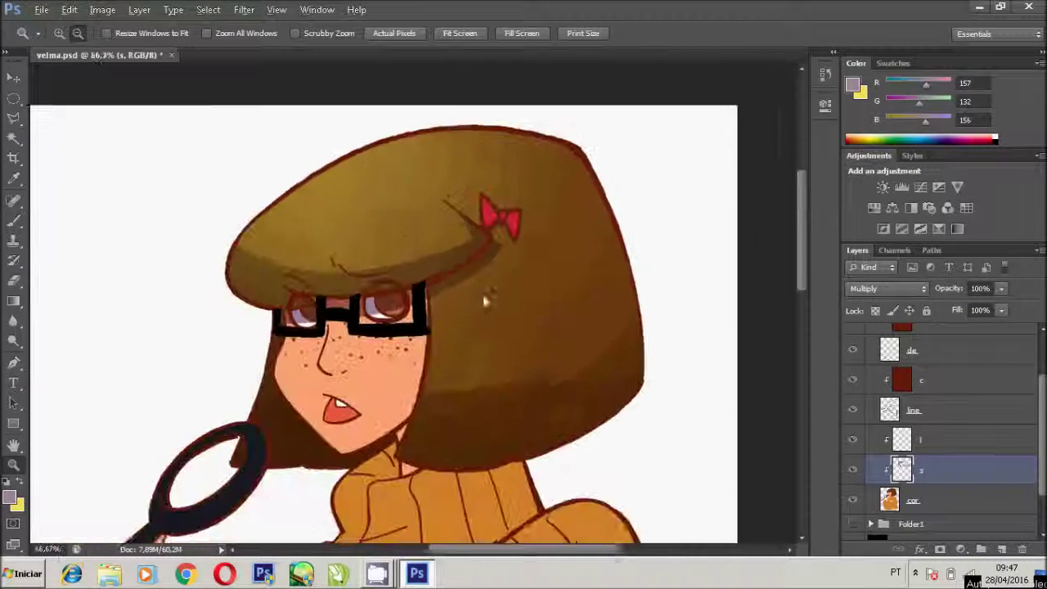
{"action": "scroll", "coordinate": [449, 450], "scroll_direction": "up", "scroll_amount": 2}
{"action": "key", "text": "p"}
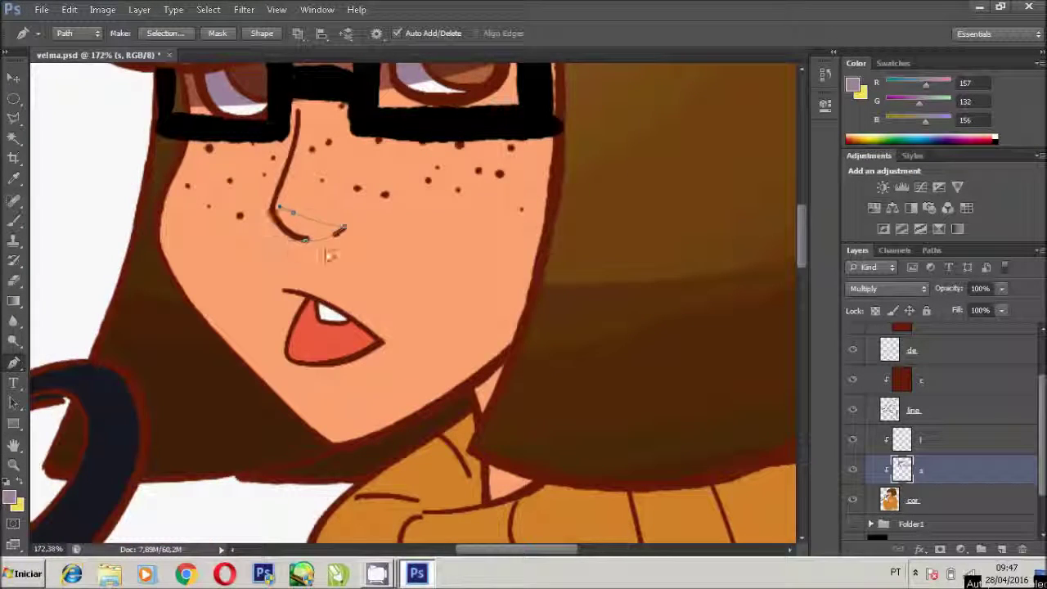
- Turn the nose path into a selection and fade a gradient shadow under the nose
{"action": "right_click", "coordinate": [288, 223]}
{"action": "left_click", "coordinate": [327, 289]}
{"action": "key", "text": "g"}
{"action": "left_click_drag", "start_coordinate": [327, 245], "coordinate": [315, 214]}
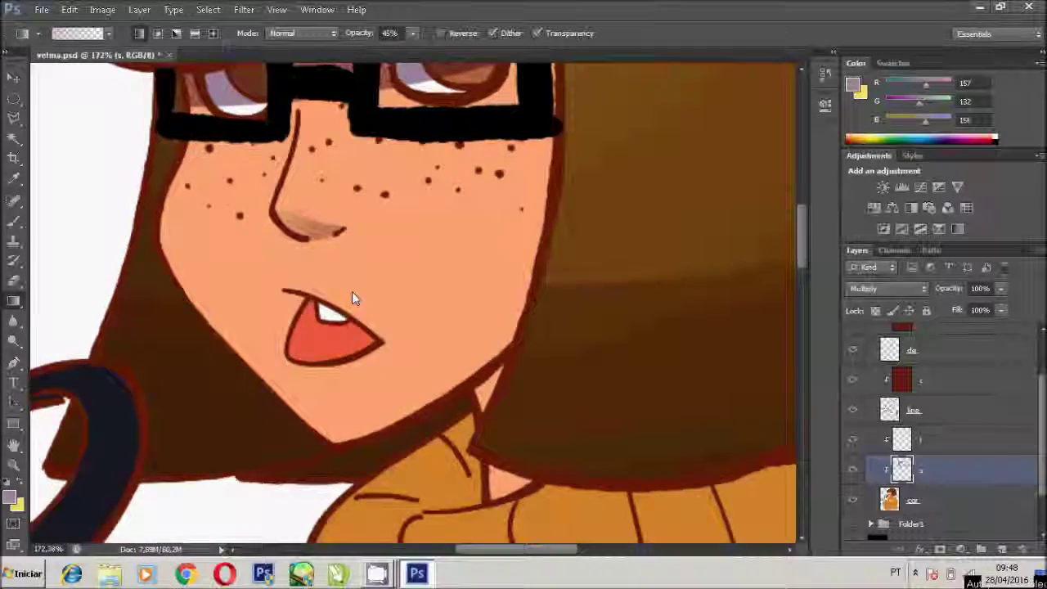
{"action": "key", "text": "ctrl+d"}
{"action": "scroll", "coordinate": [352, 291], "scroll_direction": "up", "scroll_amount": 1}
{"action": "scroll", "coordinate": [1018, 405], "scroll_direction": "up", "scroll_amount": 2}
{"action": "scroll", "coordinate": [404, 289], "scroll_direction": "down", "scroll_amount": 3}
{"action": "key", "text": "z"}
{"action": "scroll", "coordinate": [405, 289], "scroll_direction": "up", "scroll_amount": 2}
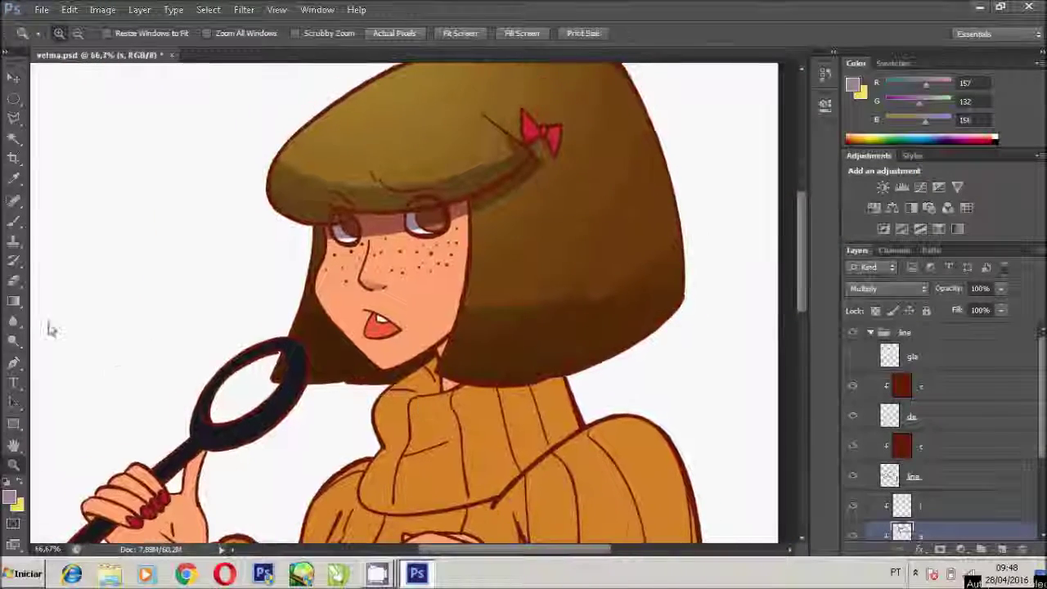
- Draw a closed Pen path down the hair edge beside the face and make it a selection
{"action": "key", "text": "p"}
{"action": "left_click_drag", "start_coordinate": [466, 278], "coordinate": [464, 315]}
{"action": "left_click", "coordinate": [470, 340]}
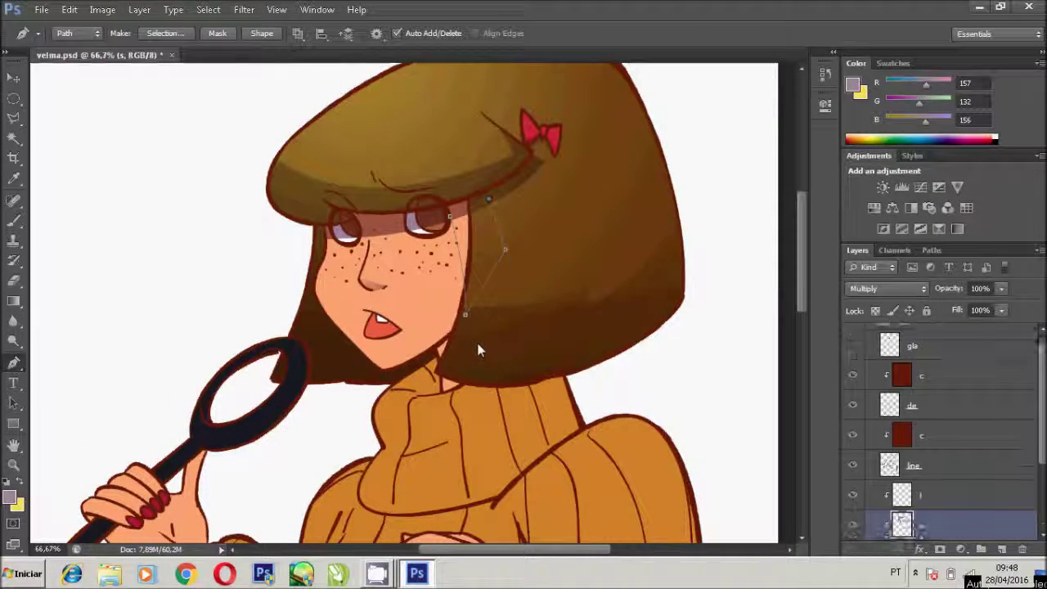
{"action": "right_click", "coordinate": [473, 279]}
{"action": "left_click", "coordinate": [500, 348]}
{"action": "key", "text": "Return"}
- Restrict the hair-edge selection to the hair using layer cor, then return to layer s
{"action": "left_click", "coordinate": [940, 482]}
{"action": "key", "text": "w"}
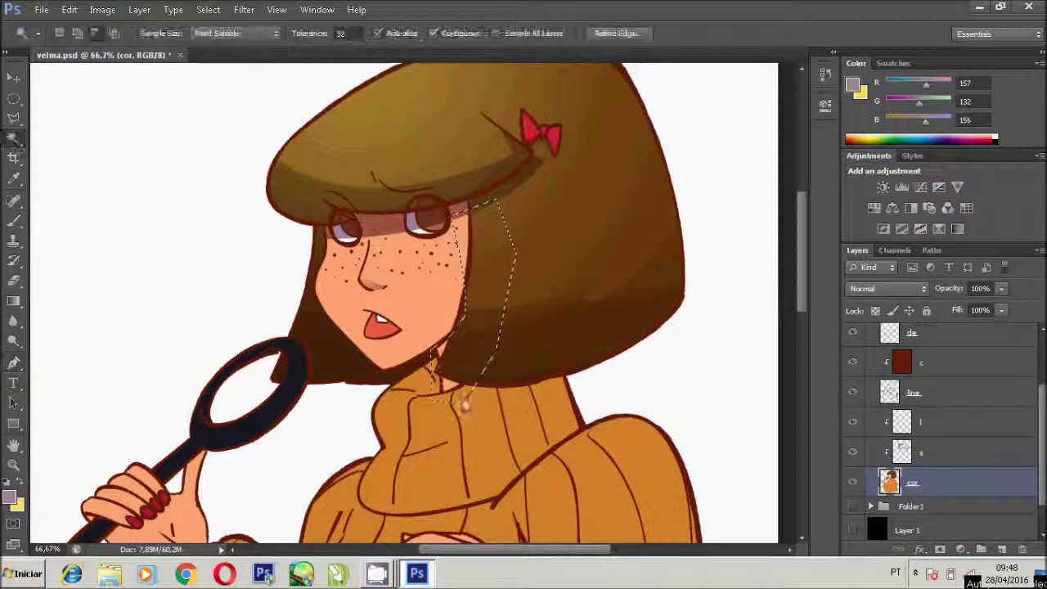
{"action": "left_click", "coordinate": [940, 452]}
{"action": "left_click", "coordinate": [13, 301]}
{"action": "left_click", "coordinate": [65, 299]}
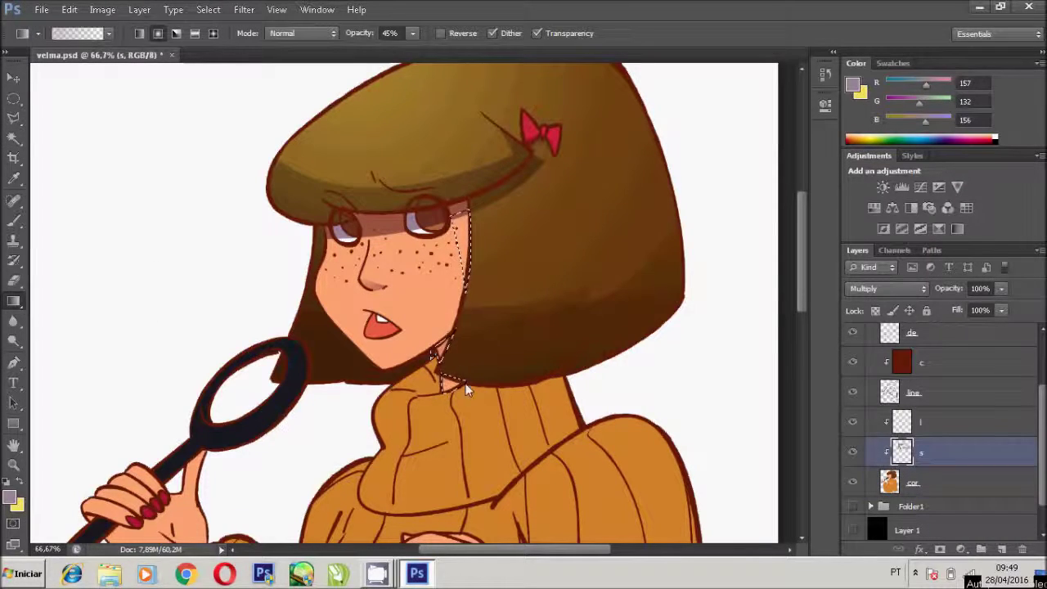
- Zoom in on the hand holding the magnifier
{"action": "scroll", "coordinate": [507, 279], "scroll_direction": "down", "scroll_amount": 3}
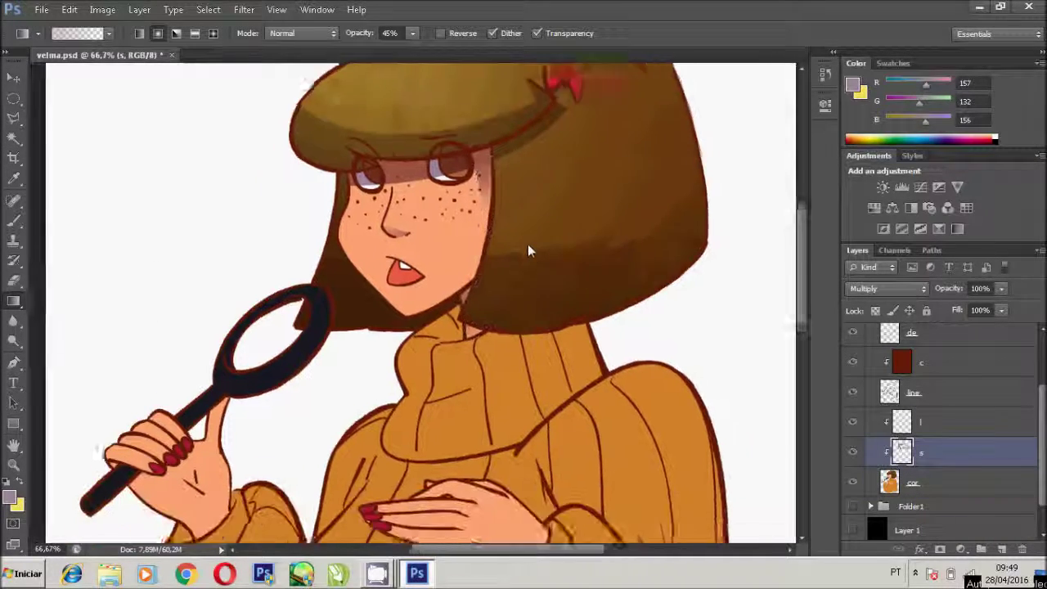
{"action": "scroll", "coordinate": [529, 251], "scroll_direction": "down", "scroll_amount": 3}
{"action": "key", "text": "z"}
{"action": "left_click", "coordinate": [175, 227]}
{"action": "left_click", "coordinate": [14, 362]}
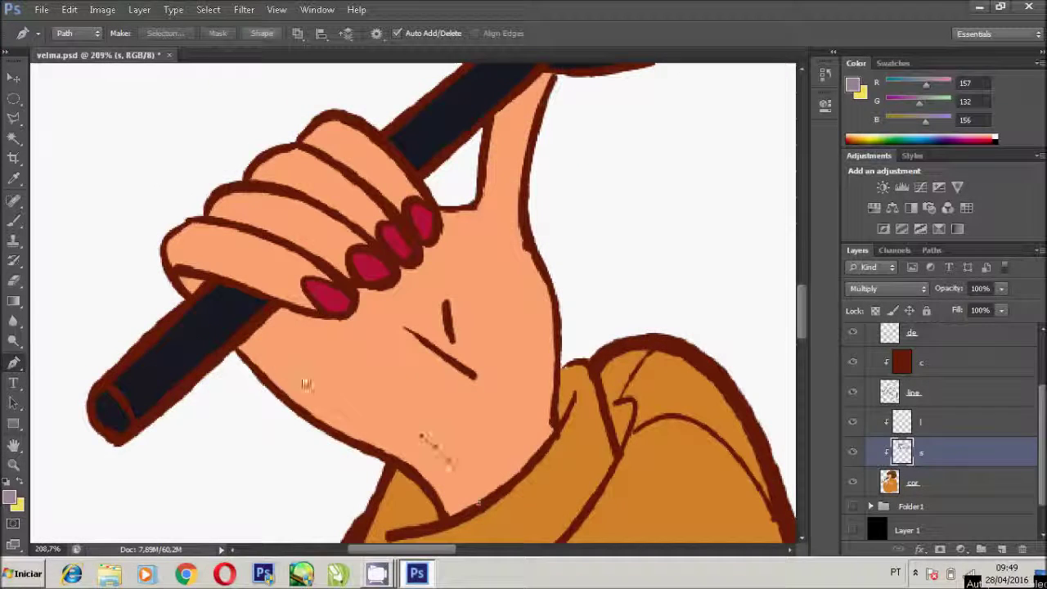
- Draw Pen shadow paths along the lower edges of both hands
{"action": "left_click_drag", "start_coordinate": [278, 442], "coordinate": [258, 409]}
{"action": "left_click_drag", "start_coordinate": [382, 295], "coordinate": [438, 331]}
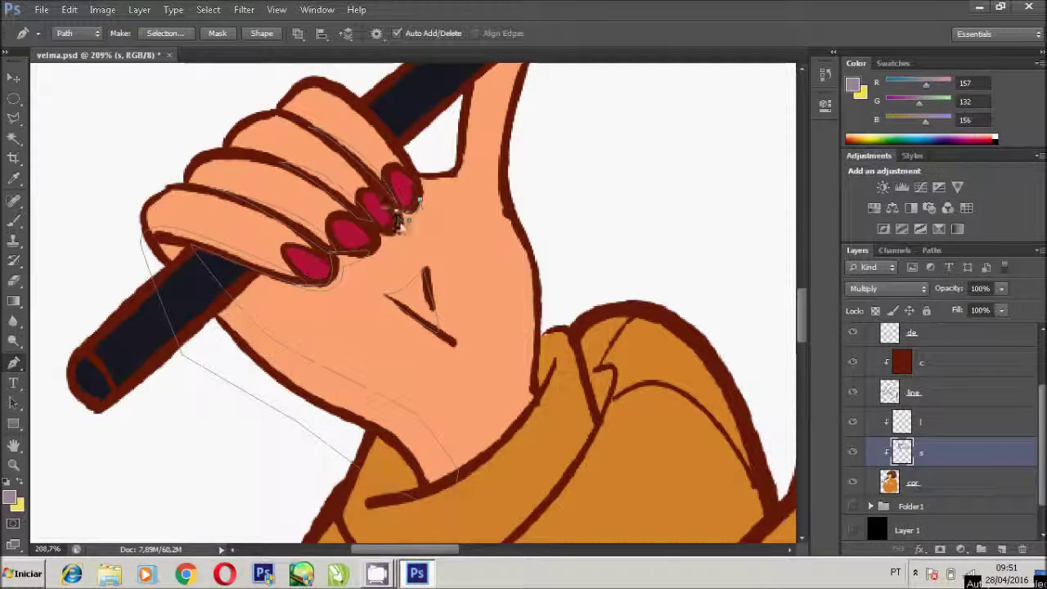
{"action": "scroll", "coordinate": [405, 229], "scroll_direction": "up", "scroll_amount": 3}
{"action": "right_click", "coordinate": [437, 184]}
{"action": "scroll", "coordinate": [366, 322], "scroll_direction": "down", "scroll_amount": 5}
{"action": "scroll", "coordinate": [421, 297], "scroll_direction": "right", "scroll_amount": 3}
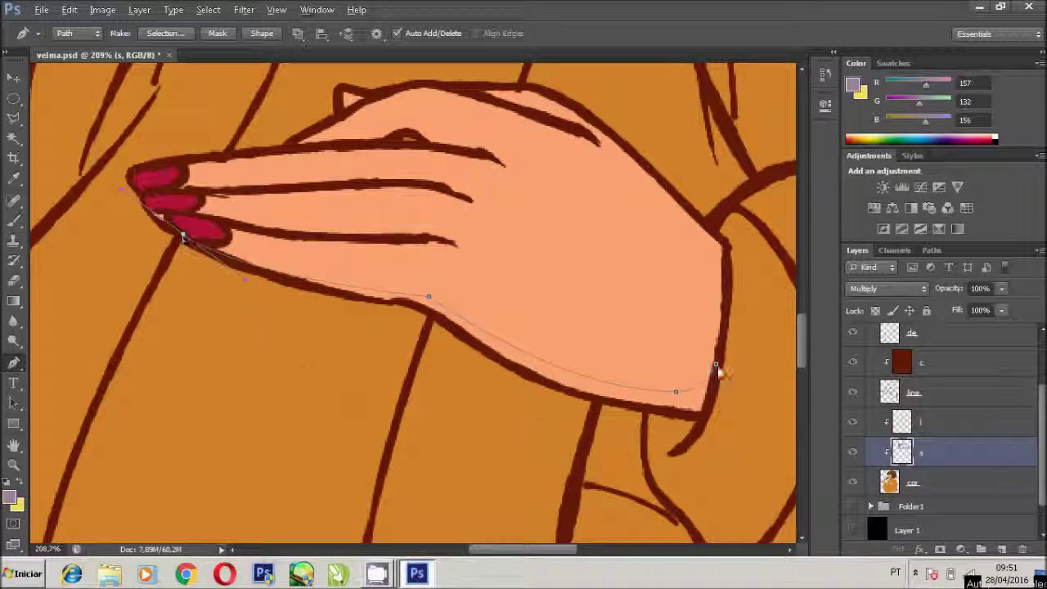
{"action": "scroll", "coordinate": [715, 371], "scroll_direction": "up", "scroll_amount": 2}
{"action": "scroll", "coordinate": [715, 370], "scroll_direction": "left", "scroll_amount": 1}
{"action": "left_click_drag", "start_coordinate": [459, 309], "coordinate": [493, 319]}
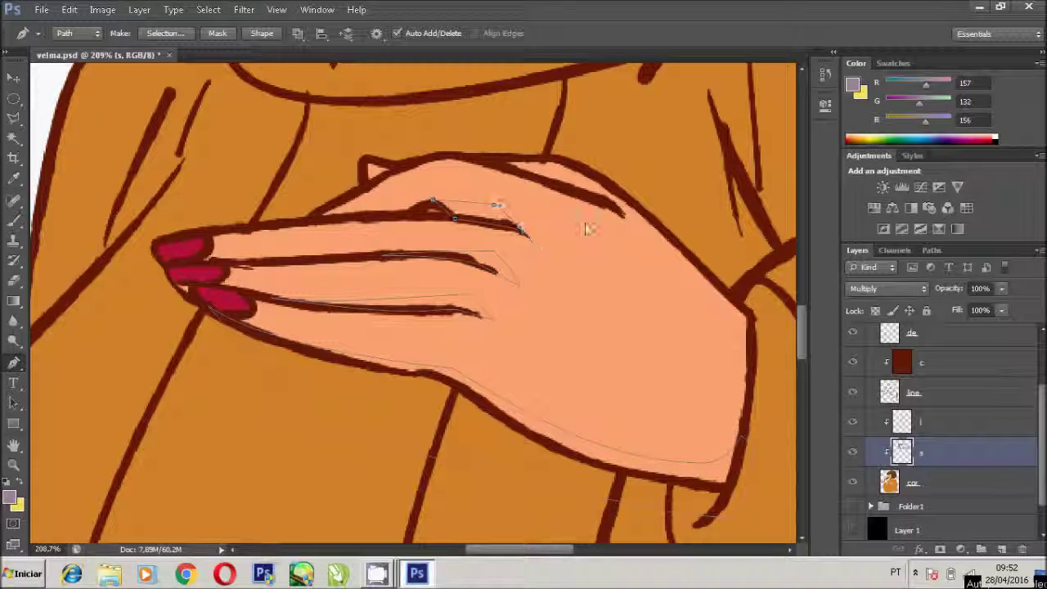
- Turn the hand paths into a selection, shade them with a gradient on layer s, and deselect
{"action": "key", "text": "ctrl+Return"}
{"action": "key", "text": "ctrl+minus"}
{"action": "key", "text": "ctrl+minus"}
{"action": "key", "text": "ctrl+minus"}
{"action": "key", "text": "w"}
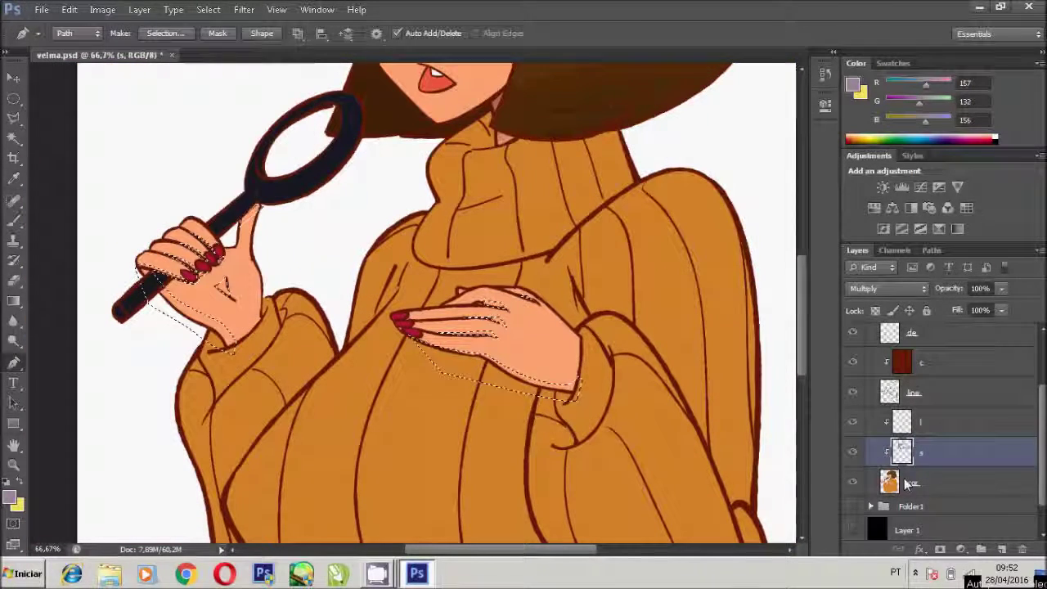
{"action": "key", "text": "alt+bracketleft"}
{"action": "key", "text": "alt+bracketright"}
{"action": "key", "text": "g"}
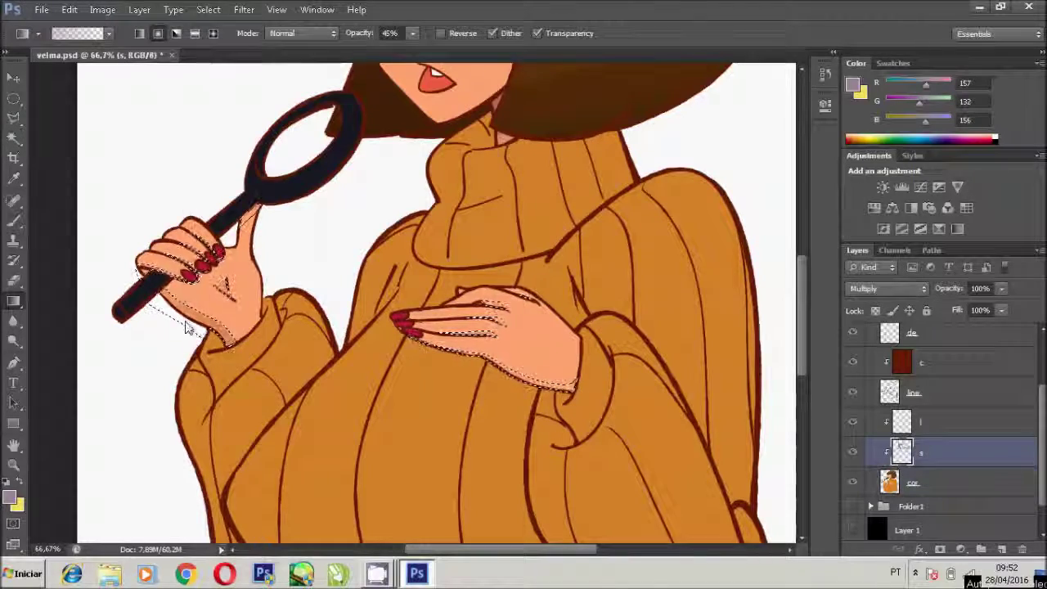
{"action": "key", "text": "ctrl+d"}
{"action": "key", "text": "m"}
{"action": "scroll", "coordinate": [808, 333], "scroll_direction": "up", "scroll_amount": 3}
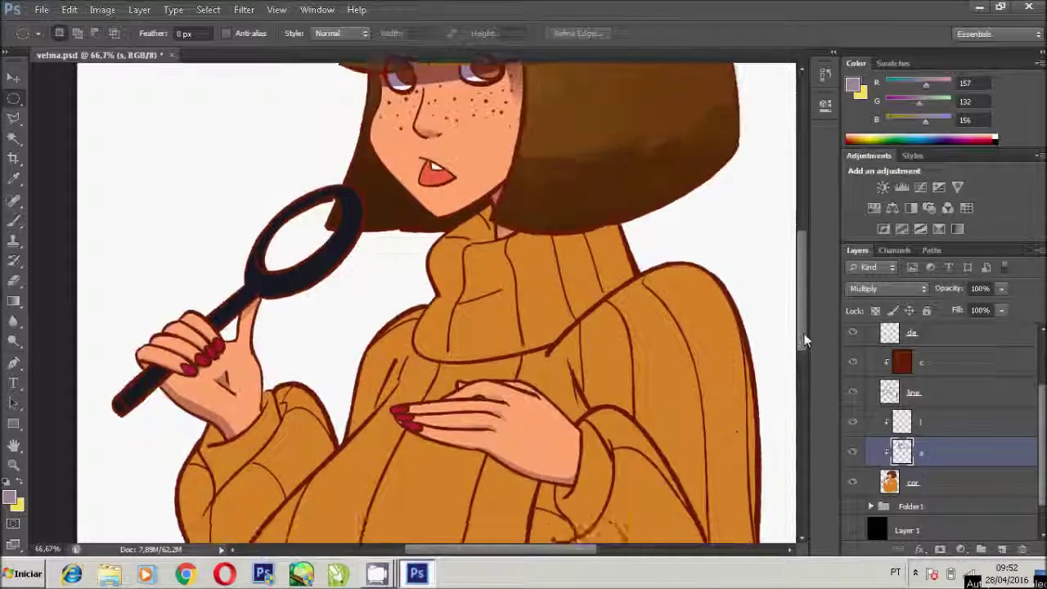
{"action": "scroll", "coordinate": [807, 332], "scroll_direction": "down", "scroll_amount": 2}
- Trace a Pen shading path along the sweater edge and around the right sleeve
{"action": "scroll", "coordinate": [808, 333], "scroll_direction": "down", "scroll_amount": 2}
{"action": "scroll", "coordinate": [491, 311], "scroll_direction": "left", "scroll_amount": 2}
{"action": "key", "text": "p"}
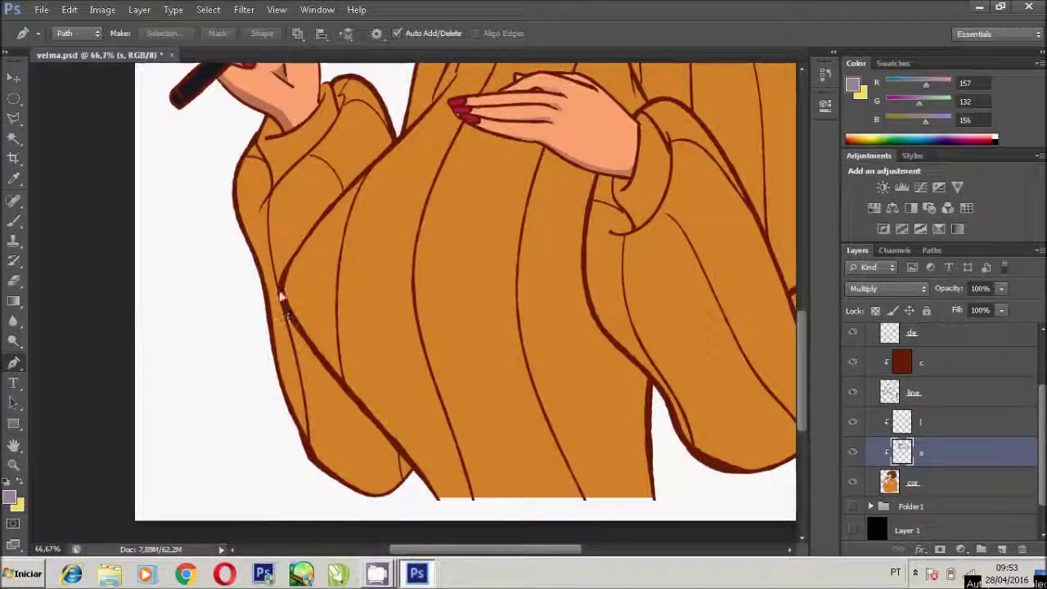
{"action": "left_click", "coordinate": [603, 331]}
{"action": "scroll", "coordinate": [603, 334], "scroll_direction": "right", "scroll_amount": 2}
{"action": "left_click", "coordinate": [568, 290]}
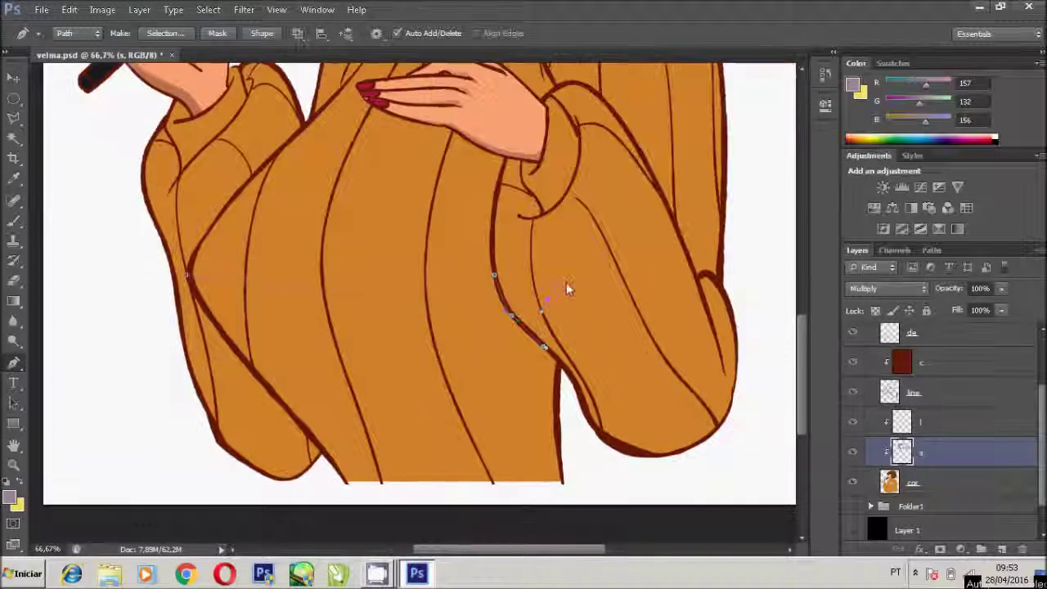
{"action": "scroll", "coordinate": [596, 311], "scroll_direction": "up", "scroll_amount": 2}
{"action": "left_click", "coordinate": [597, 313]}
{"action": "scroll", "coordinate": [609, 339], "scroll_direction": "up", "scroll_amount": 3}
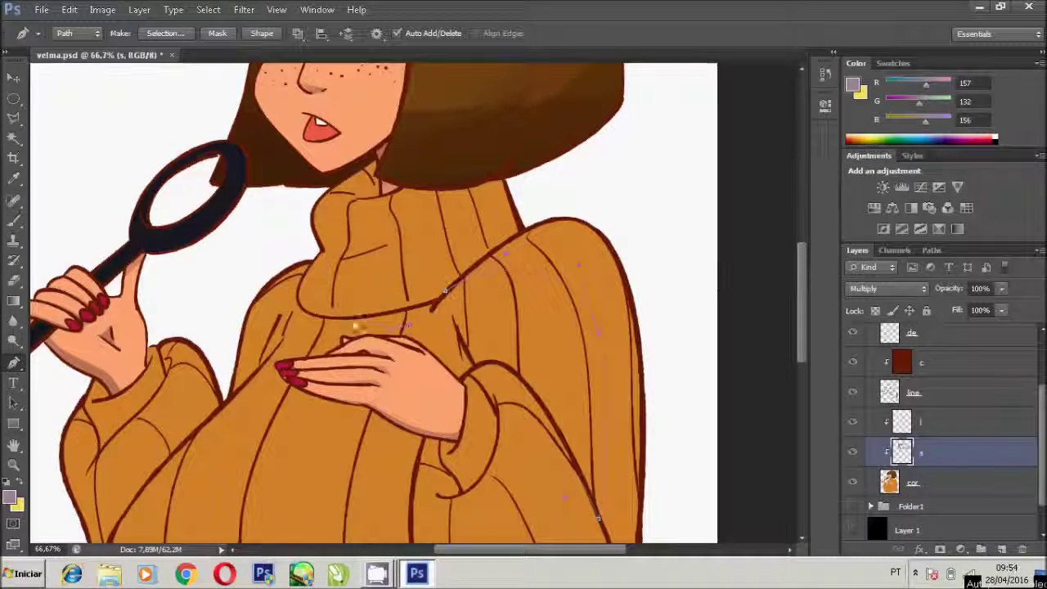
{"action": "scroll", "coordinate": [642, 273], "scroll_direction": "down", "scroll_amount": 6}
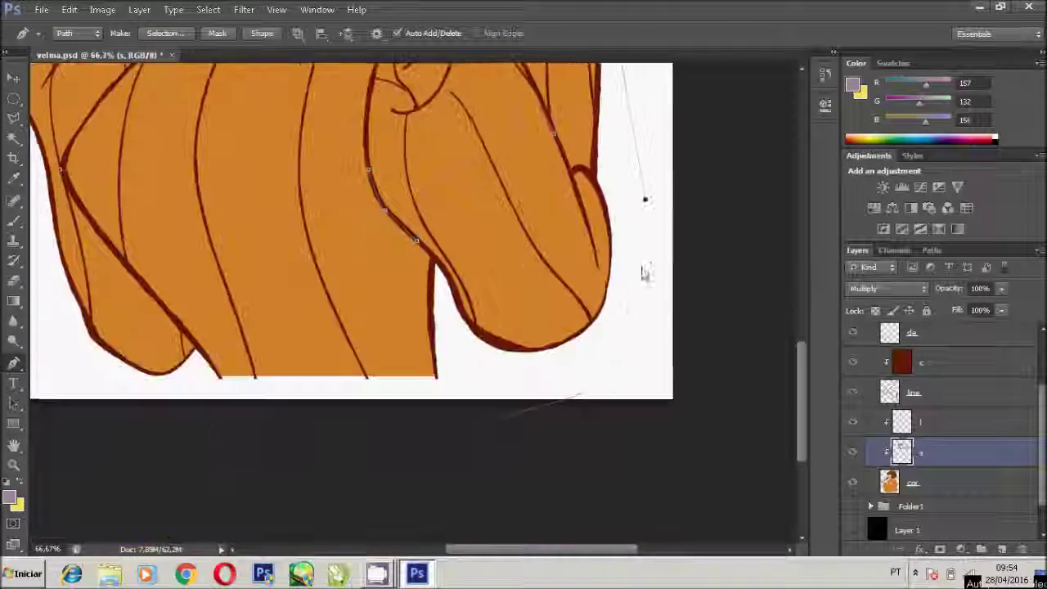
{"action": "scroll", "coordinate": [491, 311], "scroll_direction": "left", "scroll_amount": 2}
- Extend the shading outline below the sweater hem, checking the hand on the chest up close
{"action": "left_click", "coordinate": [760, 428]}
{"action": "left_click", "coordinate": [295, 461]}
{"action": "scroll", "coordinate": [206, 425], "scroll_direction": "up", "scroll_amount": 1}
{"action": "left_click_drag", "start_coordinate": [174, 427], "coordinate": [172, 396]}
{"action": "scroll", "coordinate": [554, 374], "scroll_direction": "up", "scroll_amount": 1}
{"action": "scroll", "coordinate": [554, 373], "scroll_direction": "right", "scroll_amount": 2}
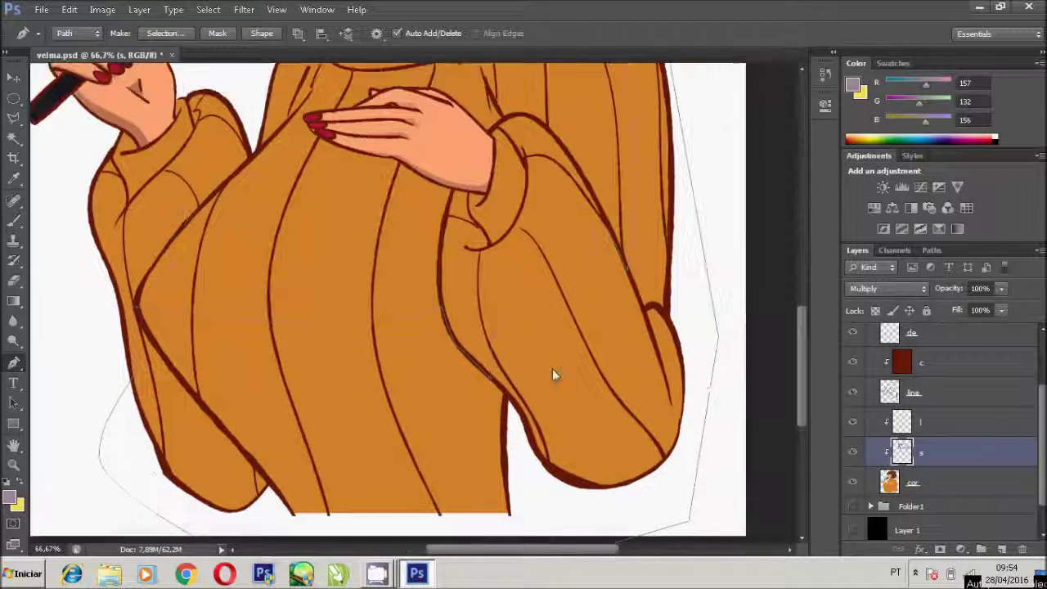
{"action": "scroll", "coordinate": [614, 368], "scroll_direction": "up", "scroll_amount": 3}
{"action": "scroll", "coordinate": [614, 368], "scroll_direction": "left", "scroll_amount": 2}
{"action": "scroll", "coordinate": [532, 393], "scroll_direction": "up", "scroll_amount": 1}
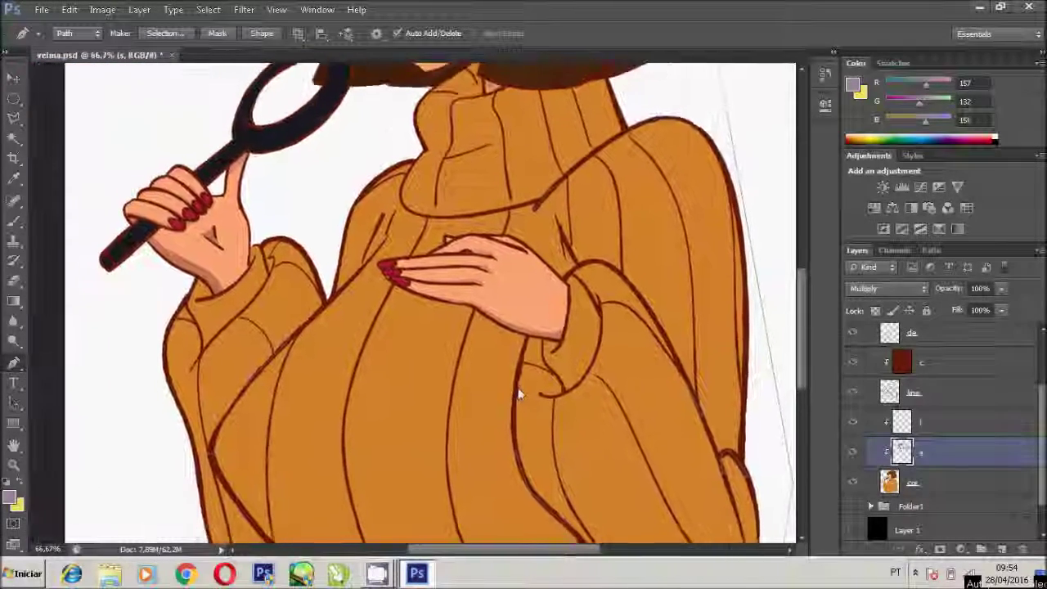
{"action": "scroll", "coordinate": [531, 392], "scroll_direction": "up", "scroll_amount": 1}
{"action": "key", "text": "z"}
{"action": "left_click", "coordinate": [448, 294], "text": "alt"}
{"action": "left_click_drag", "start_coordinate": [343, 319], "coordinate": [532, 441]}
{"action": "key", "text": "p"}
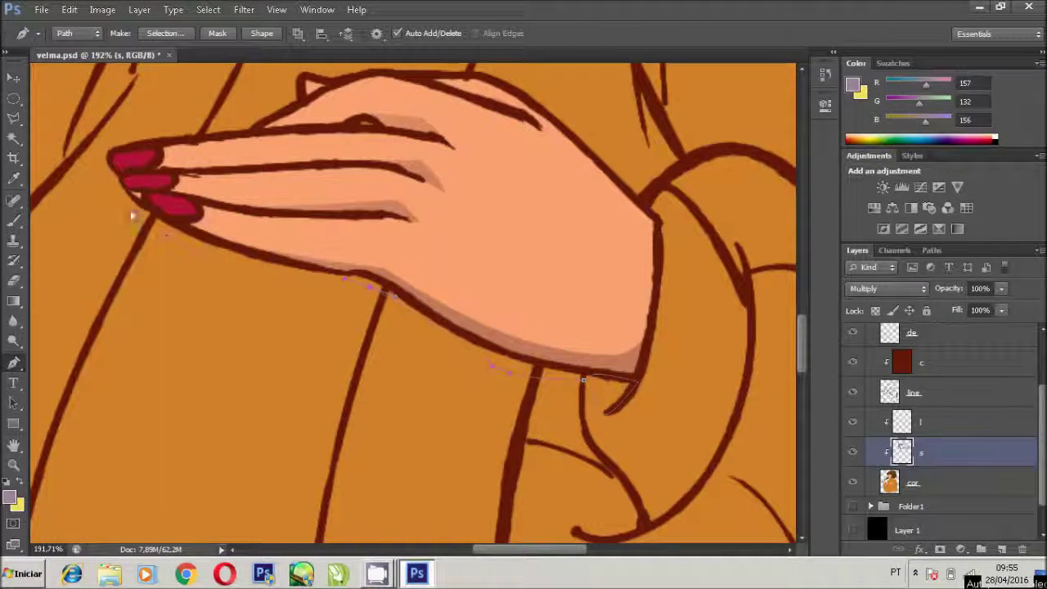
{"action": "key", "text": "z"}
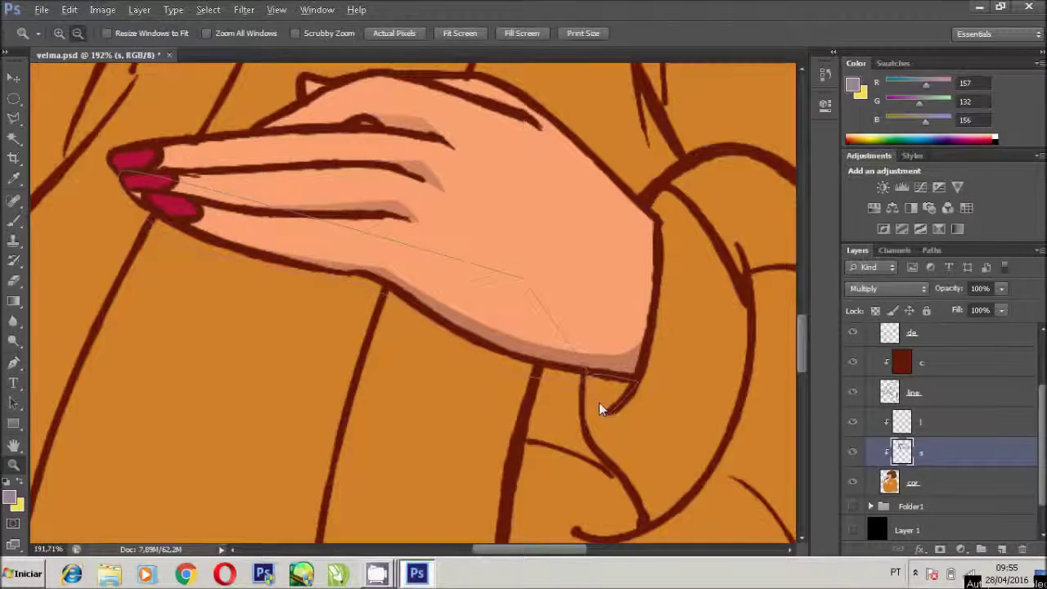
{"action": "left_click", "coordinate": [606, 414], "text": "alt"}
{"action": "key", "text": "p"}
- Magic Wand the sweater areas on layer cor, fill them dark brown, and save
{"action": "left_click", "coordinate": [937, 488]}
{"action": "key", "text": "w"}
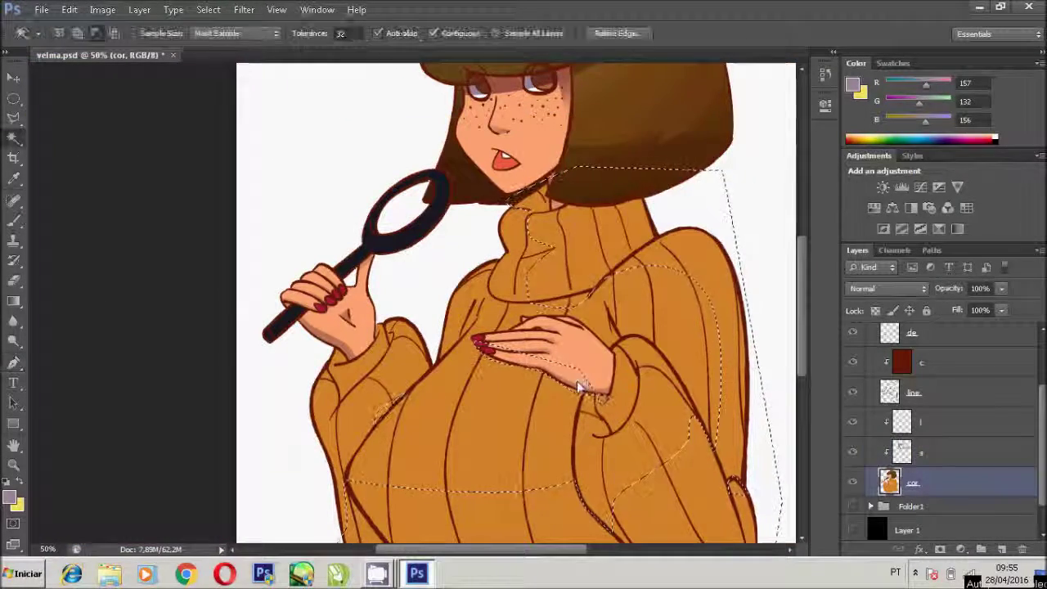
{"action": "scroll", "coordinate": [507, 303], "scroll_direction": "down", "scroll_amount": 3}
{"action": "left_click", "coordinate": [14, 413]}
{"action": "key", "text": "w"}
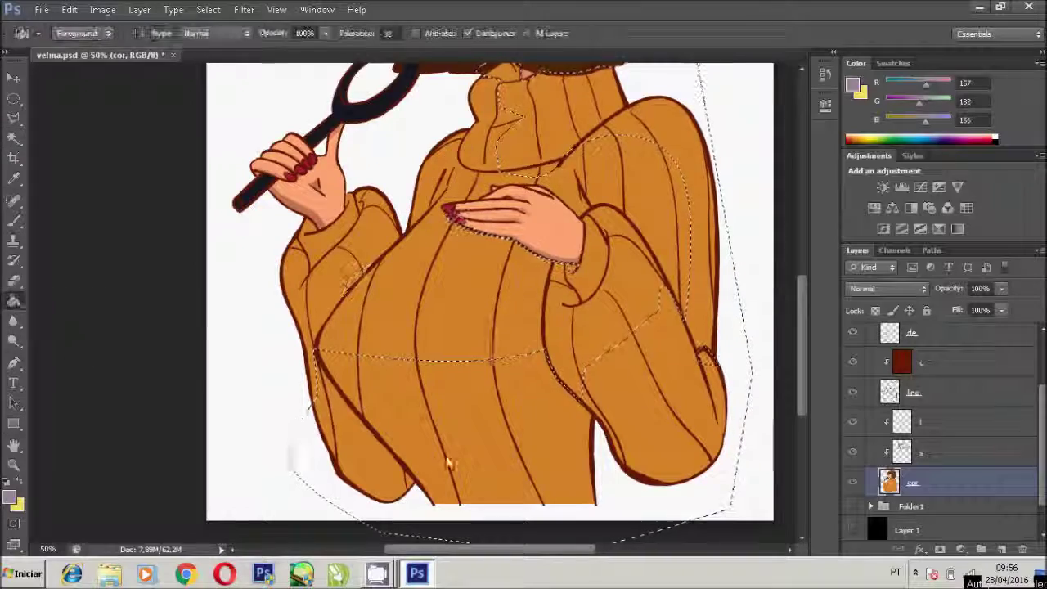
{"action": "left_click", "coordinate": [881, 458]}
{"action": "key", "text": "g"}
{"action": "left_click", "coordinate": [491, 393]}
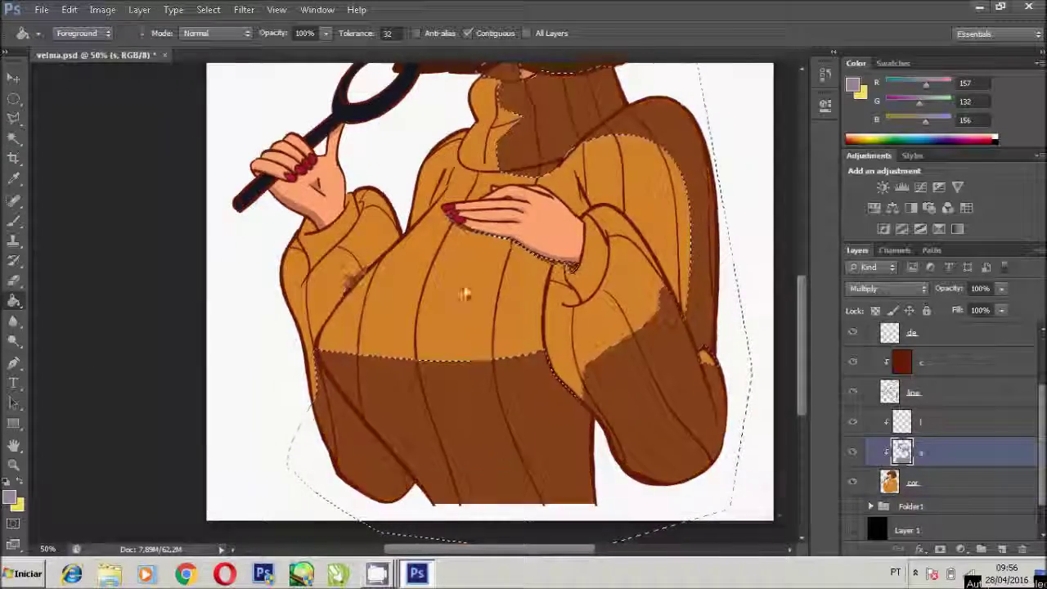
{"action": "scroll", "coordinate": [490, 368], "scroll_direction": "up", "scroll_amount": 2}
{"action": "key", "text": "ctrl+s"}
{"action": "key", "text": "p"}
{"action": "key", "text": "ctrl+d"}
{"action": "scroll", "coordinate": [392, 315], "scroll_direction": "up", "scroll_amount": 2}
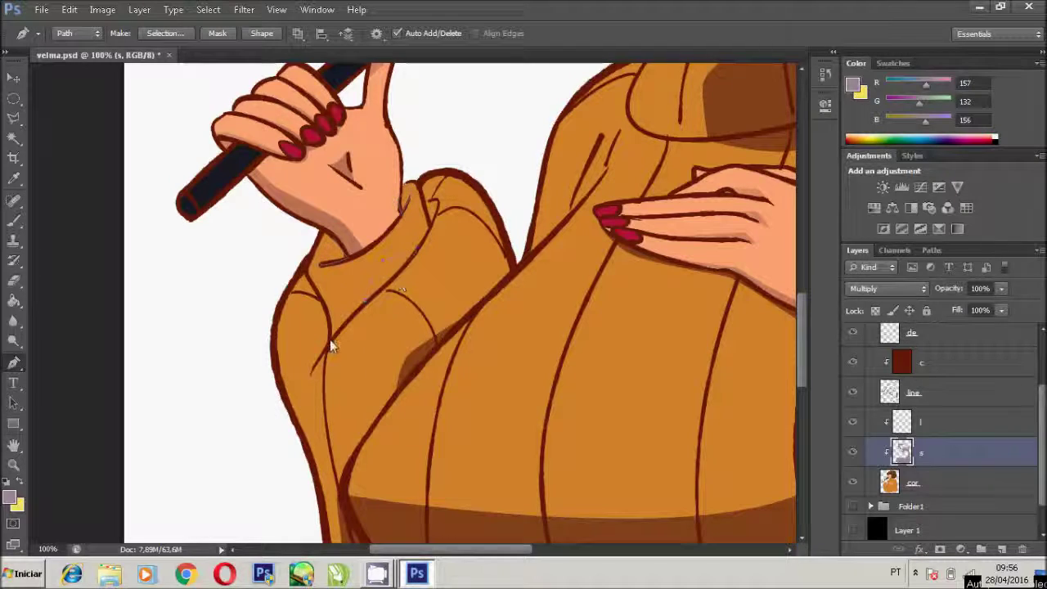
- Turn the sleeve fold paths into a selection and shade them with a gradient
{"action": "scroll", "coordinate": [313, 379], "scroll_direction": "down", "scroll_amount": 2}
{"action": "scroll", "coordinate": [313, 378], "scroll_direction": "right", "scroll_amount": 5}
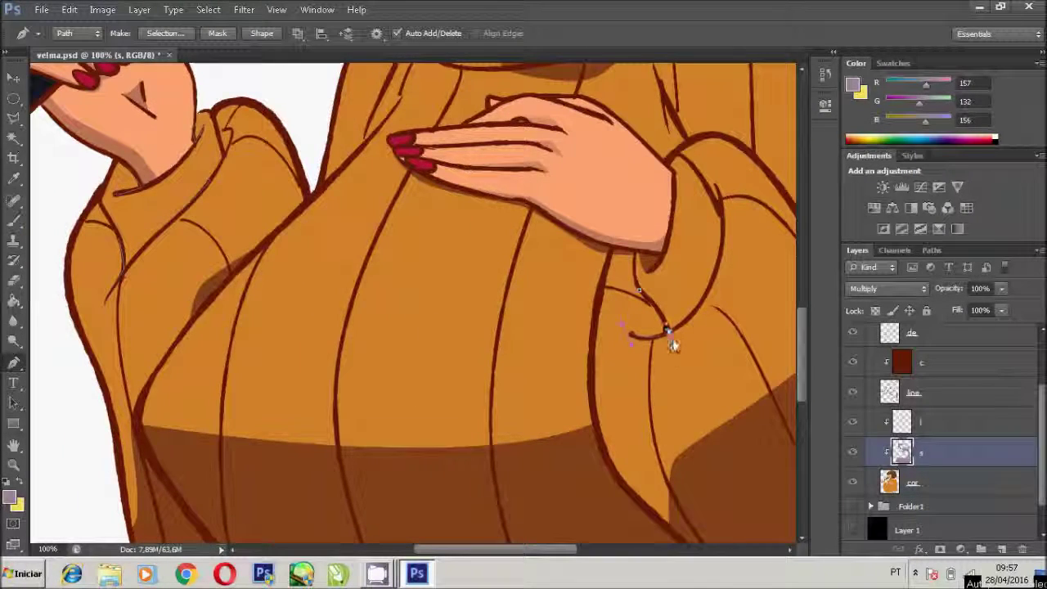
{"action": "right_click", "coordinate": [224, 47]}
{"action": "left_click", "coordinate": [270, 107]}
{"action": "key", "text": "Return"}
{"action": "key", "text": "g"}
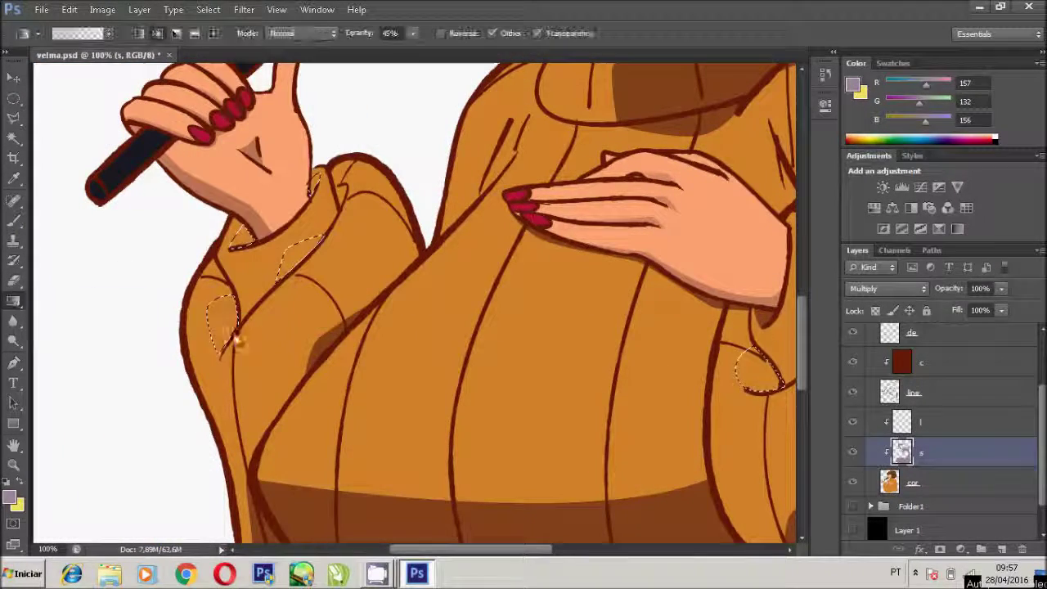
{"action": "left_click_drag", "start_coordinate": [323, 376], "coordinate": [591, 346]}
{"action": "key", "text": "ctrl+d"}
{"action": "scroll", "coordinate": [483, 327], "scroll_direction": "up", "scroll_amount": 3}
- Close a small shading path, make it a selection, and zoom in on the chest hand
{"action": "key", "text": "p"}
{"action": "left_click", "coordinate": [362, 270]}
{"action": "right_click", "coordinate": [353, 278]}
{"action": "left_click", "coordinate": [384, 340]}
{"action": "key", "text": "Return"}
{"action": "key", "text": "g"}
{"action": "key", "text": "z"}
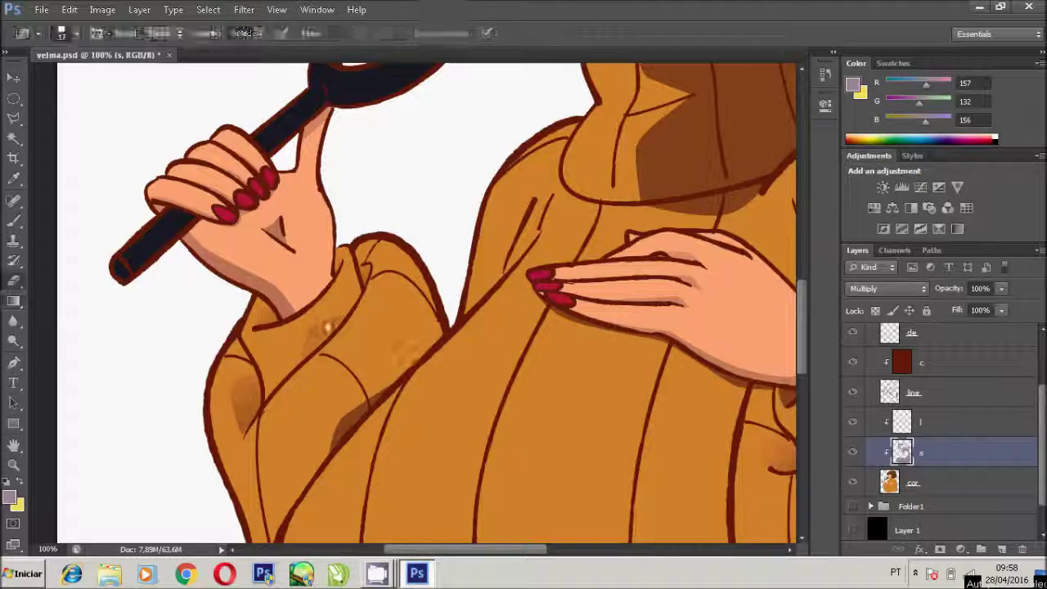
{"action": "key", "text": "ctrl+minus"}
{"action": "key", "text": "ctrl+minus"}
{"action": "mouse_move", "coordinate": [348, 184]}
{"action": "left_mouse_down"}
{"action": "mouse_move", "coordinate": [455, 260]}
{"action": "mouse_move", "coordinate": [468, 327]}
{"action": "left_mouse_up"}
- Make a selection from the shadow path beside the fingers and swap to yellow
{"action": "key", "text": "p"}
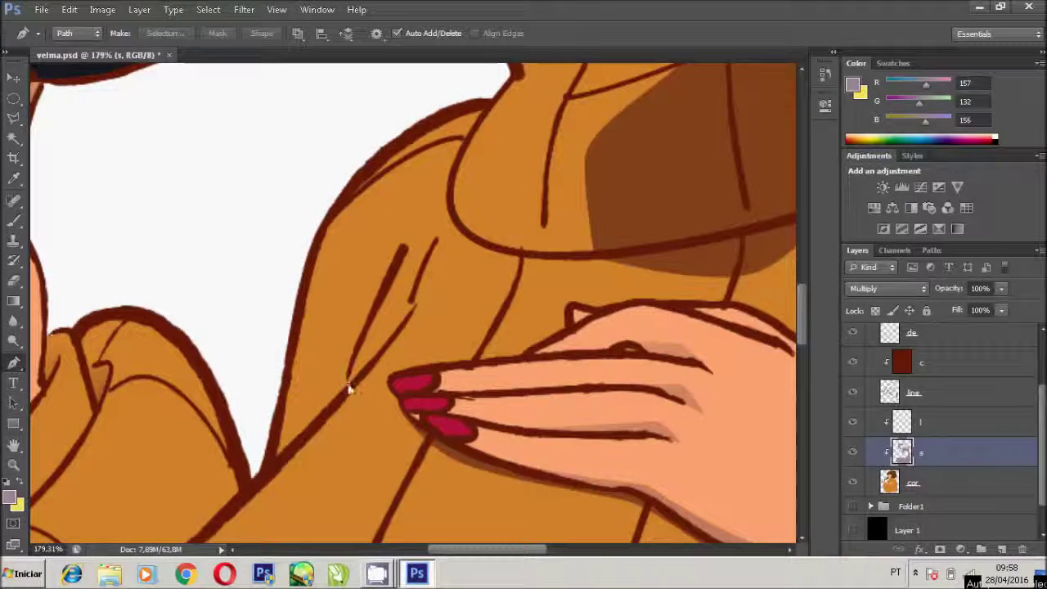
{"action": "right_click", "coordinate": [392, 317]}
{"action": "left_click", "coordinate": [442, 180]}
{"action": "key", "text": "Return"}
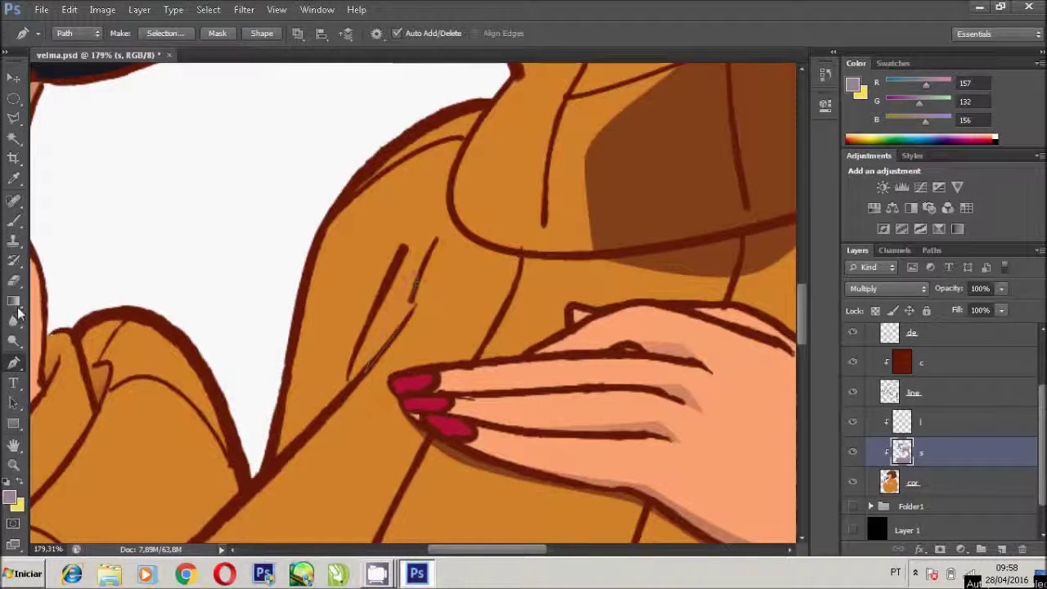
{"action": "key", "text": "g"}
{"action": "key", "text": "x"}
{"action": "key", "text": "z"}
{"action": "key", "text": "ctrl+minus"}
{"action": "key", "text": "ctrl+minus"}
{"action": "key", "text": "ctrl+minus"}
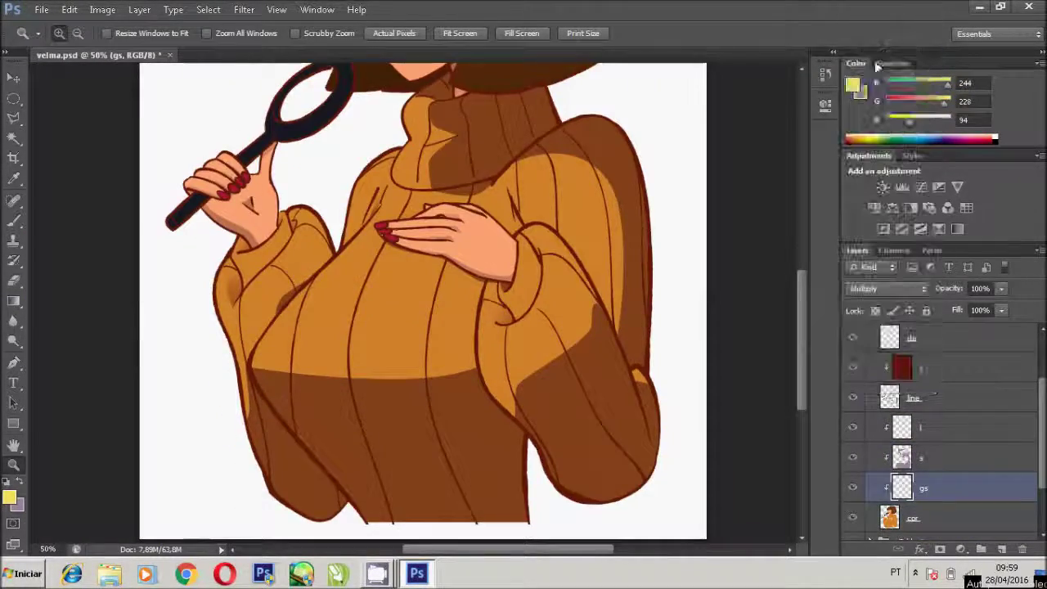
- Darken the lower sweater with a gradient on the gs layer
{"action": "key", "text": "ctrl+minus"}
{"action": "key", "text": "g"}
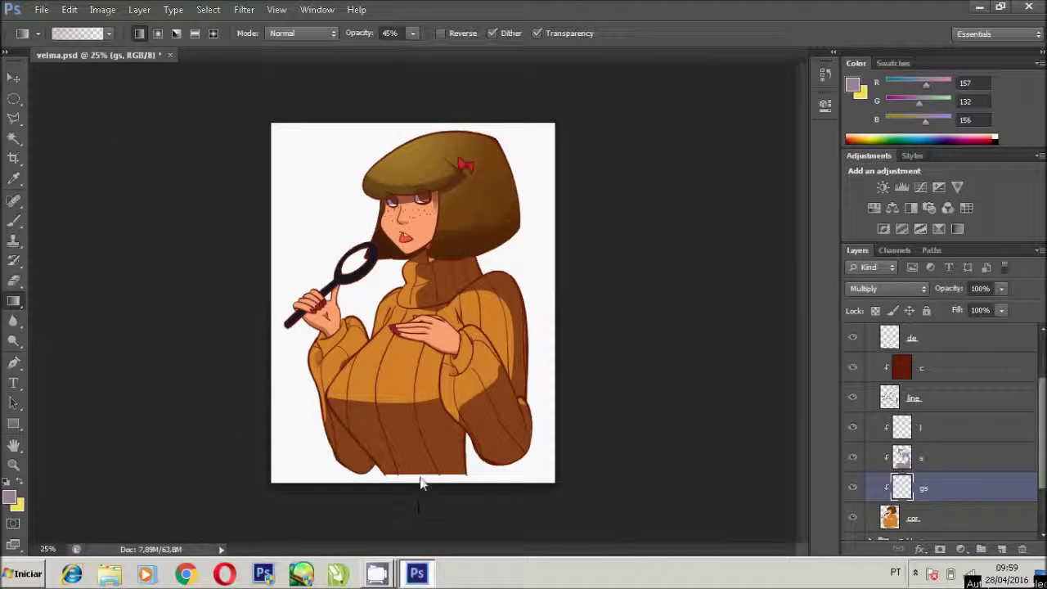
{"action": "left_click_drag", "start_coordinate": [420, 482], "coordinate": [421, 503]}
{"action": "left_click", "coordinate": [948, 517]}
{"action": "key", "text": "w"}
{"action": "left_click", "coordinate": [435, 253]}
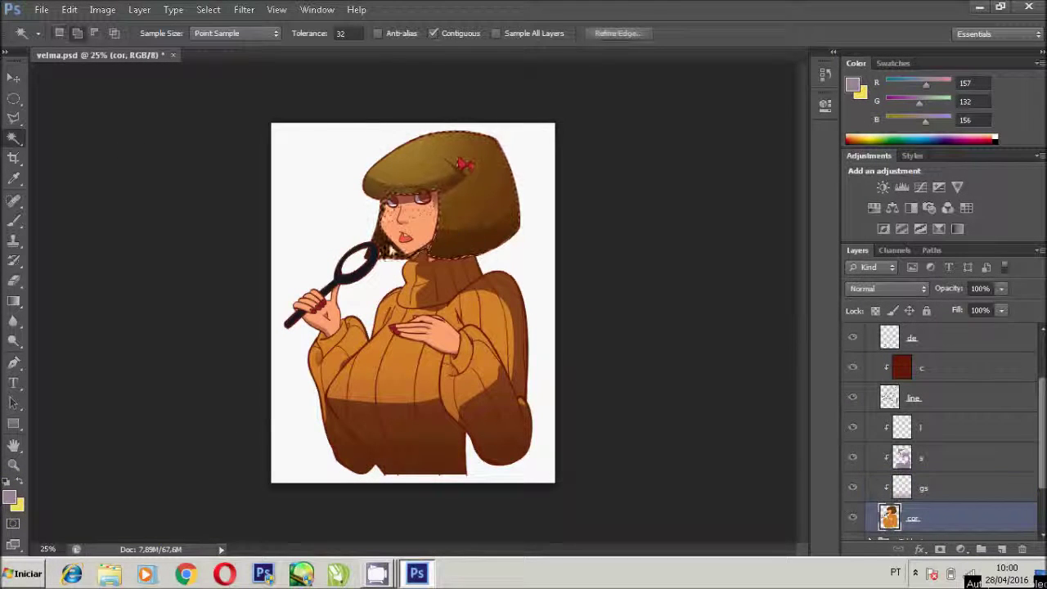
{"action": "key", "text": "g"}
{"action": "left_click", "coordinate": [924, 487]}
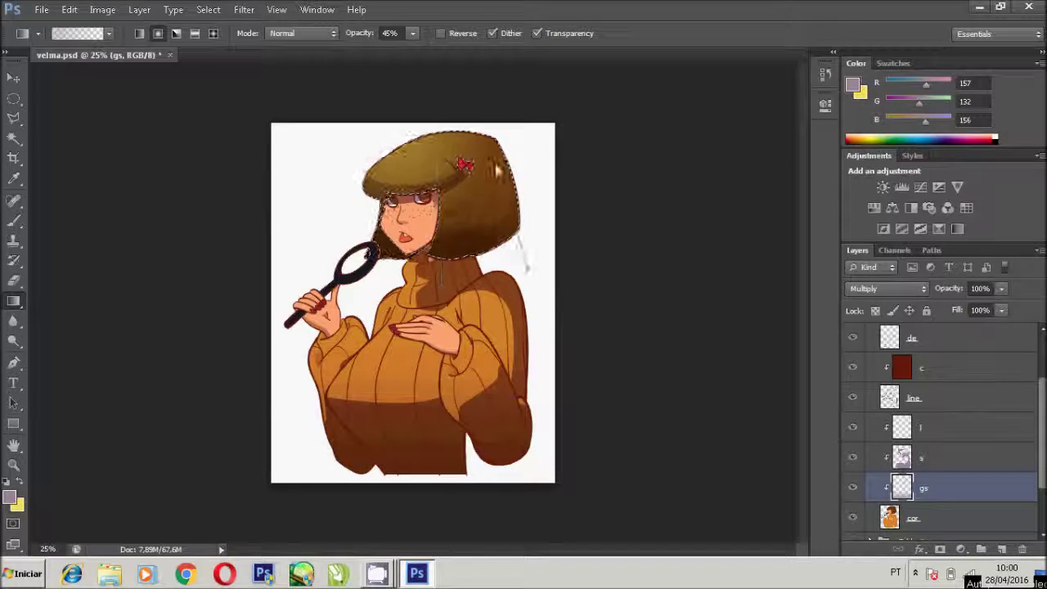
- Warm the sweater shading on layer s with Hue/Saturation: warmer hue, more saturation, slightly lighter
{"action": "left_click", "coordinate": [889, 518]}
{"action": "key", "text": "w"}
{"action": "left_click", "coordinate": [409, 378]}
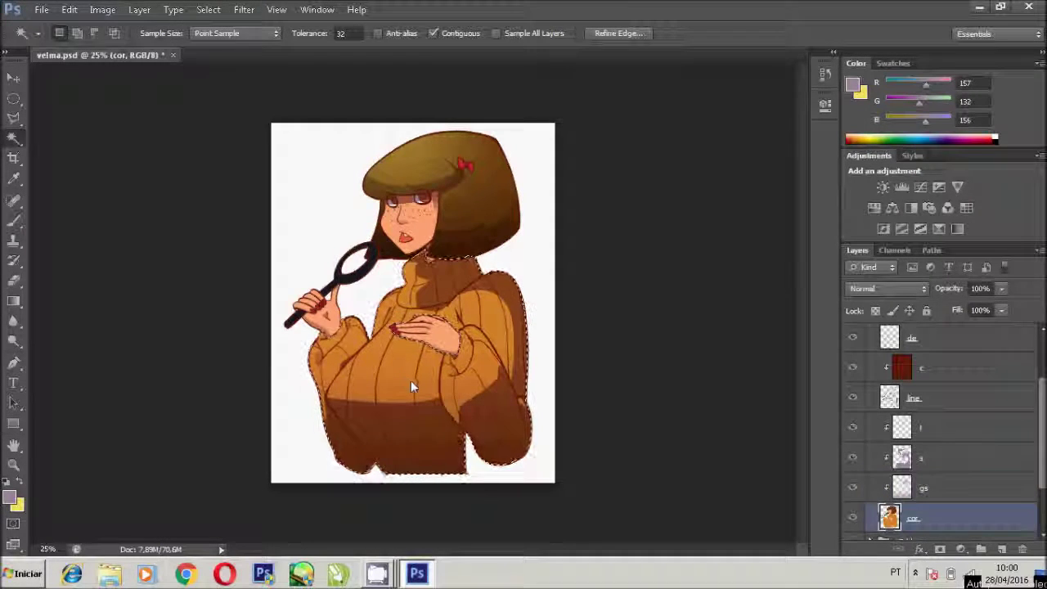
{"action": "left_click", "coordinate": [924, 458]}
{"action": "left_click", "coordinate": [102, 9]}
{"action": "left_click", "coordinate": [291, 133]}
{"action": "left_click_drag", "start_coordinate": [753, 210], "coordinate": [762, 210]}
{"action": "left_click_drag", "start_coordinate": [753, 246], "coordinate": [797, 246]}
{"action": "left_click_drag", "start_coordinate": [754, 285], "coordinate": [762, 285]}
{"action": "left_click_drag", "start_coordinate": [797, 246], "coordinate": [795, 246]}
{"action": "key", "text": "Return"}
{"action": "key", "text": "w"}
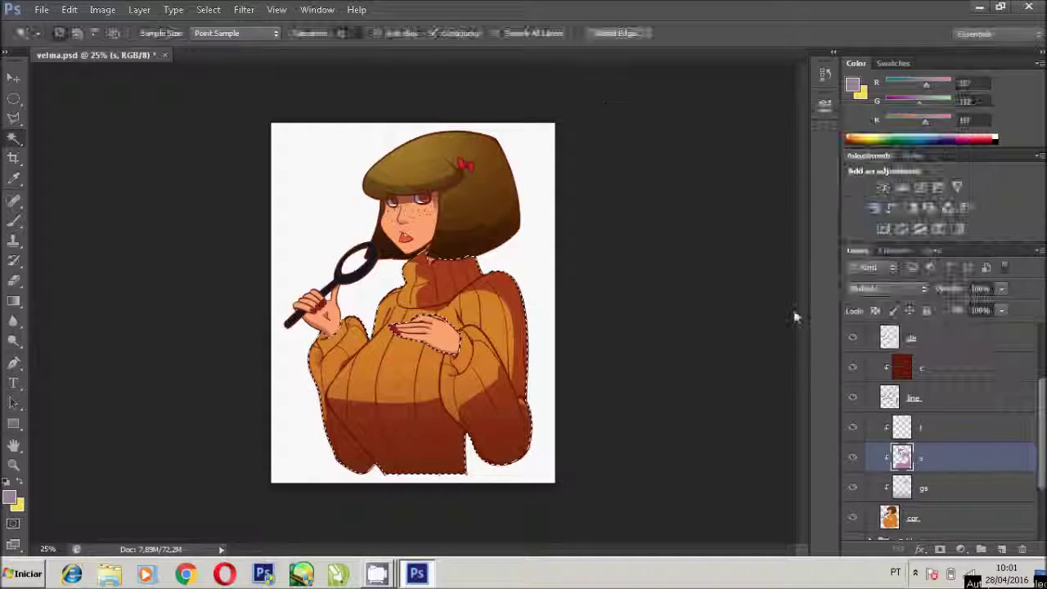
{"action": "left_click", "coordinate": [913, 517]}
- Darken the hair by lowering its Lightness in Hue/Saturation
{"action": "left_click", "coordinate": [425, 172]}
{"action": "key", "text": "ctrl+u"}
{"action": "left_click_drag", "start_coordinate": [753, 290], "coordinate": [745, 290]}
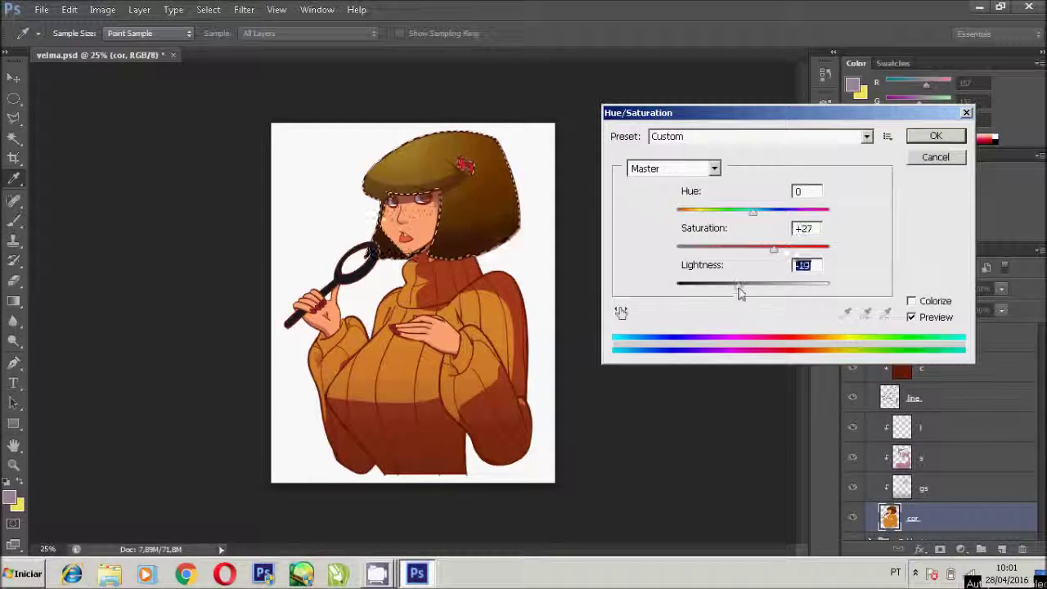
{"action": "key", "text": "Return"}
- Shift the hue and boost saturation of the face and hand shading on layer s
{"action": "left_click", "coordinate": [208, 9]}
{"action": "left_click", "coordinate": [221, 49]}
{"action": "left_click", "coordinate": [913, 457]}
{"action": "left_click", "coordinate": [102, 9]}
{"action": "left_click", "coordinate": [362, 115]}
{"action": "left_click_drag", "start_coordinate": [753, 247], "coordinate": [773, 248]}
{"action": "left_click_drag", "start_coordinate": [732, 211], "coordinate": [779, 211]}
{"action": "key", "text": "Return"}
{"action": "key", "text": "w"}
{"action": "key", "text": "ctrl+d"}
- Add a new clipped, renamed layer above the shading and zoom in on the neck
{"action": "left_click", "coordinate": [13, 464]}
{"action": "key", "text": "ctrl+plus"}
{"action": "key", "text": "ctrl+shift+alt+n"}
{"action": "double_click", "coordinate": [932, 458]}
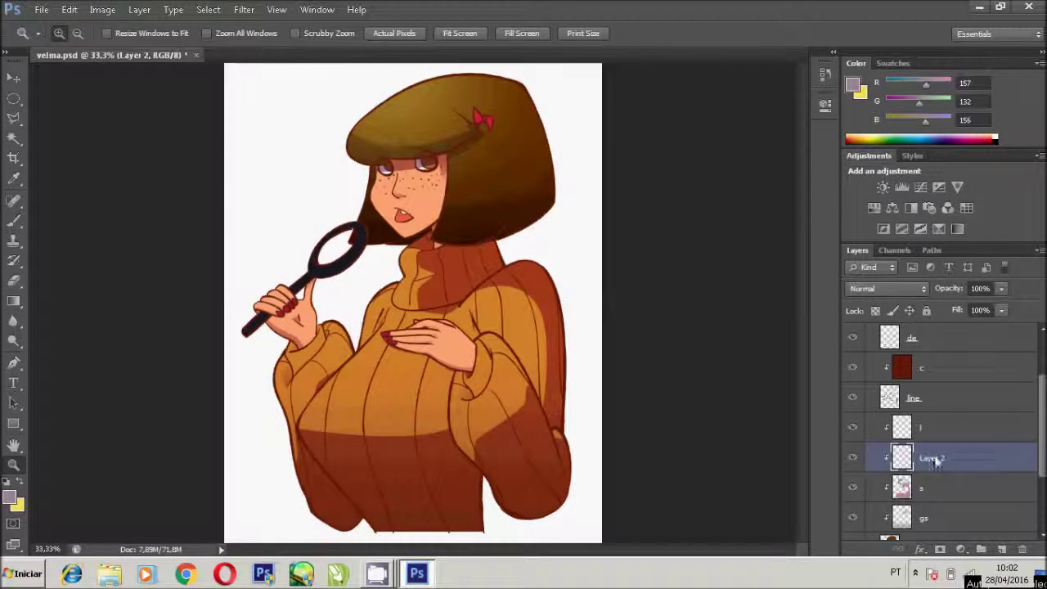
{"action": "key", "text": "Return"}
{"action": "key", "text": "p"}
{"action": "key", "text": "ctrl+plus"}
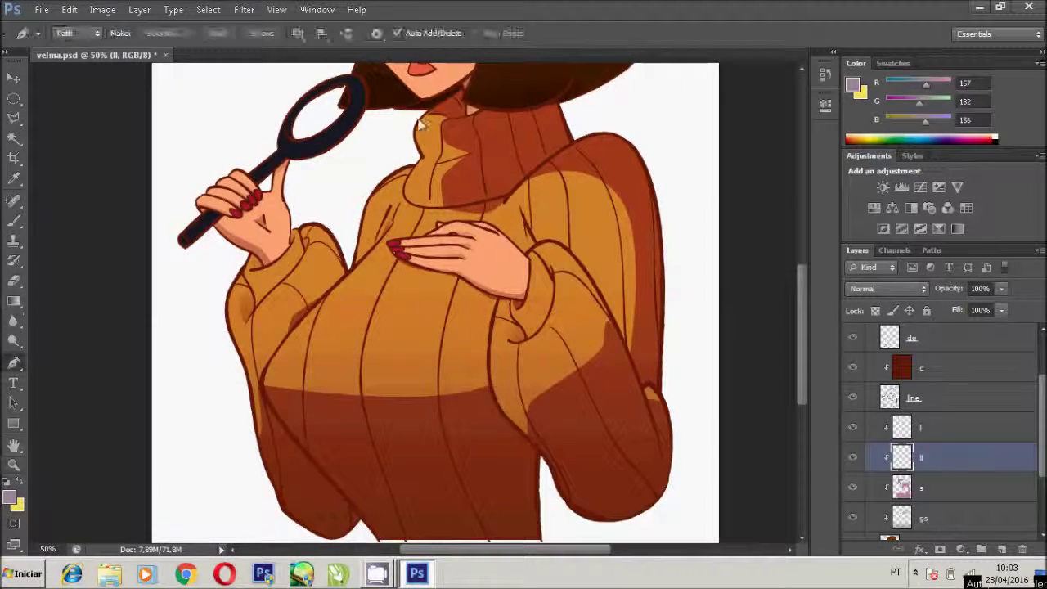
{"action": "key", "text": "alt+bracketleft"}
{"action": "key", "text": "ctrl+plus"}
{"action": "key", "text": "ctrl+plus"}
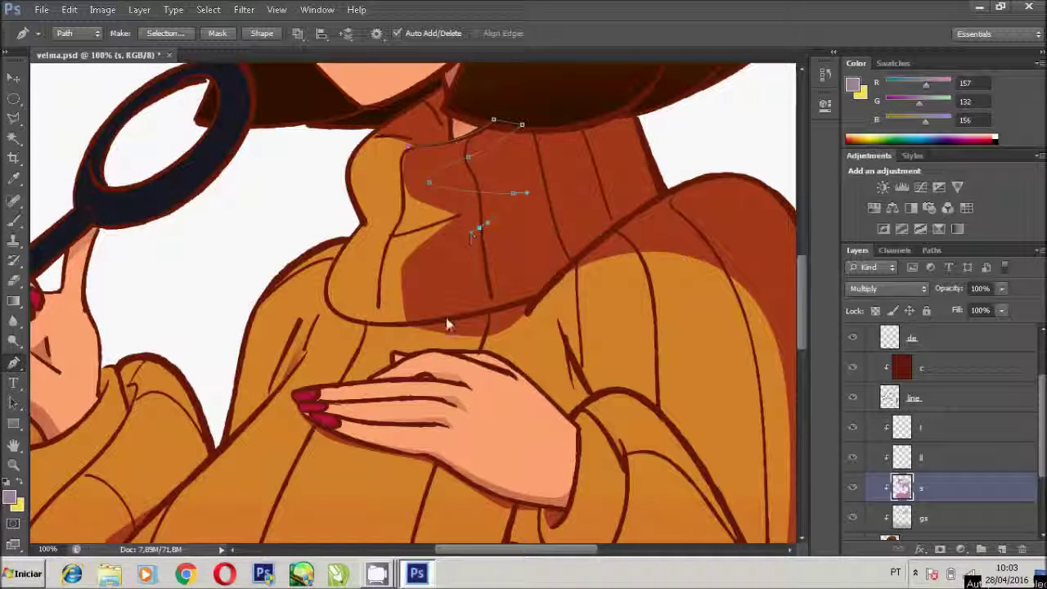
- Convert the collar path to a selection and delete that shading from layer s
{"action": "right_click", "coordinate": [420, 235]}
{"action": "left_click", "coordinate": [491, 299]}
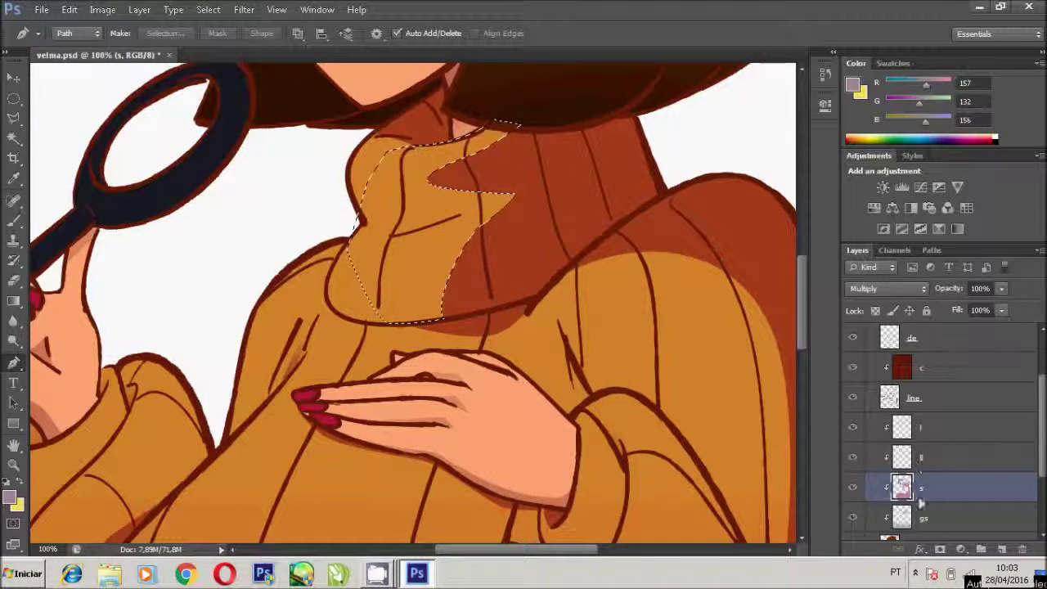
{"action": "key", "text": "alt+bracketleft"}
{"action": "key", "text": "alt+bracketleft"}
{"action": "left_click", "coordinate": [15, 139]}
{"action": "key", "text": "alt+bracketright"}
{"action": "key", "text": "alt+bracketright"}
{"action": "key", "text": "Delete"}
{"action": "key", "text": "ctrl+d"}
- Select the collar fold path and shade it darker with a Multiply gradient
{"action": "key", "text": "p"}
{"action": "right_click", "coordinate": [418, 226]}
{"action": "left_click", "coordinate": [482, 302]}
{"action": "key", "text": "Return"}
{"action": "key", "text": "g"}
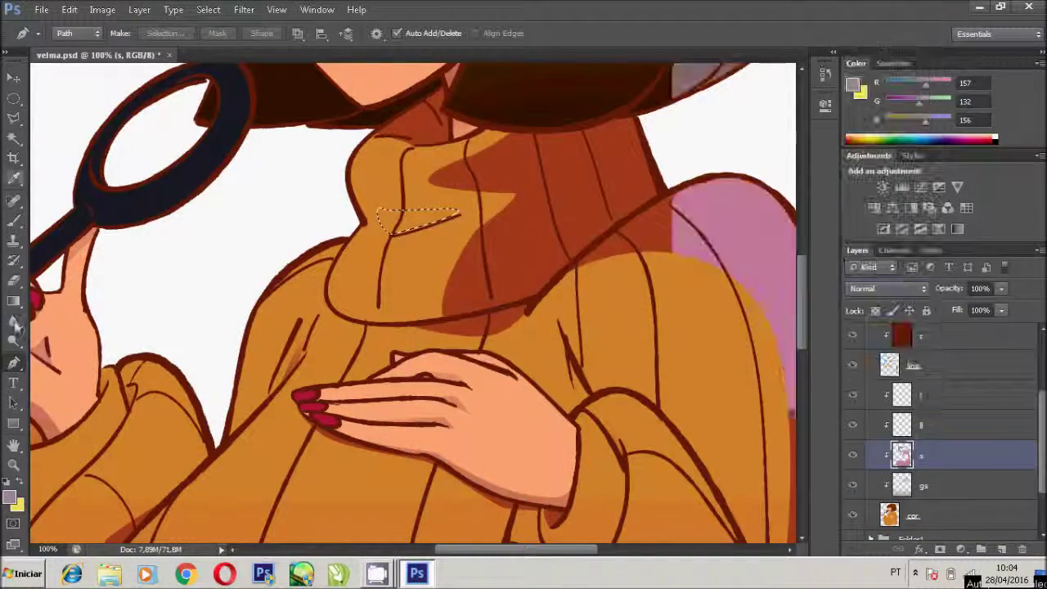
{"action": "key", "text": "shift+alt+n"}
{"action": "key", "text": "shift+alt+m"}
{"action": "key", "text": "shift+g"}
{"action": "left_click_drag", "start_coordinate": [426, 232], "coordinate": [421, 211]}
{"action": "key", "text": "ctrl+d"}
{"action": "key", "text": "p"}
{"action": "key", "text": "alt+bracketright"}
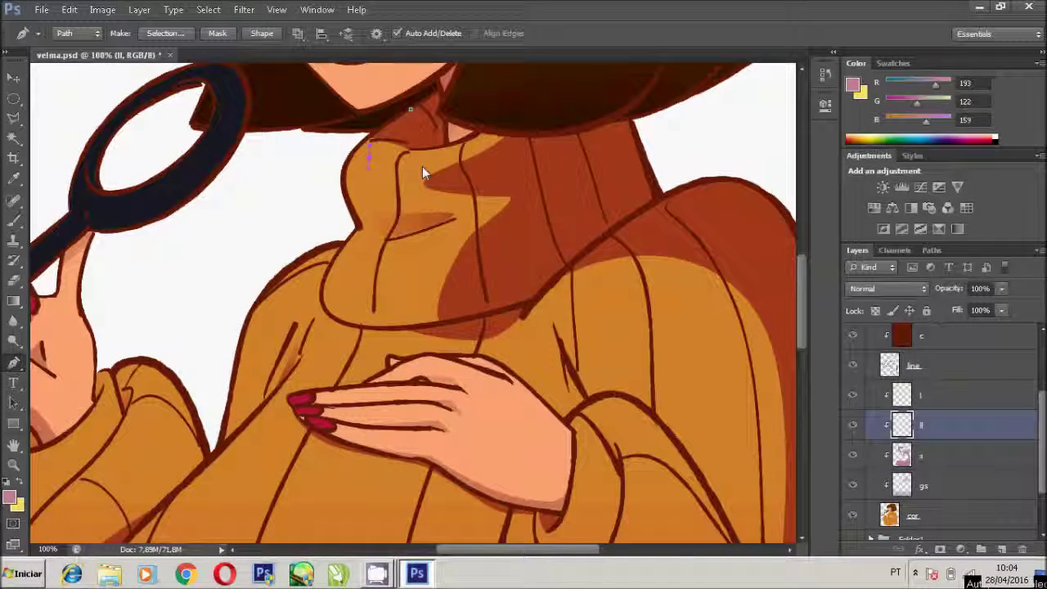
- Trace the collar highlight shape with the Pen tool and turn it into a selection
{"action": "left_click", "coordinate": [373, 213]}
{"action": "left_click", "coordinate": [381, 251]}
{"action": "left_click", "coordinate": [428, 323]}
{"action": "left_click", "coordinate": [335, 322]}
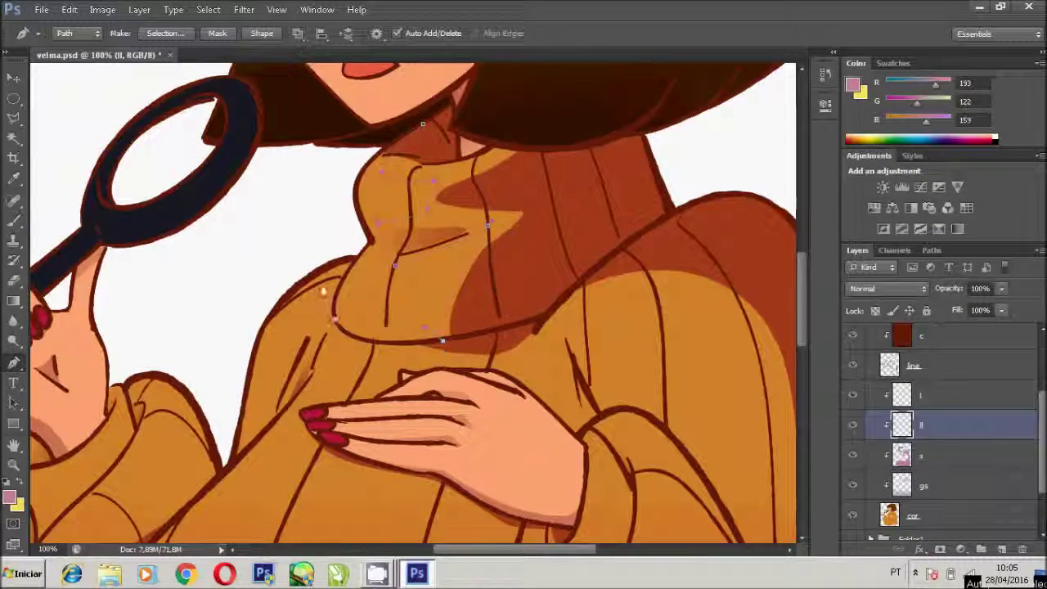
{"action": "scroll", "coordinate": [423, 129], "scroll_direction": "down", "scroll_amount": 5}
{"action": "key", "text": "ctrl+minus"}
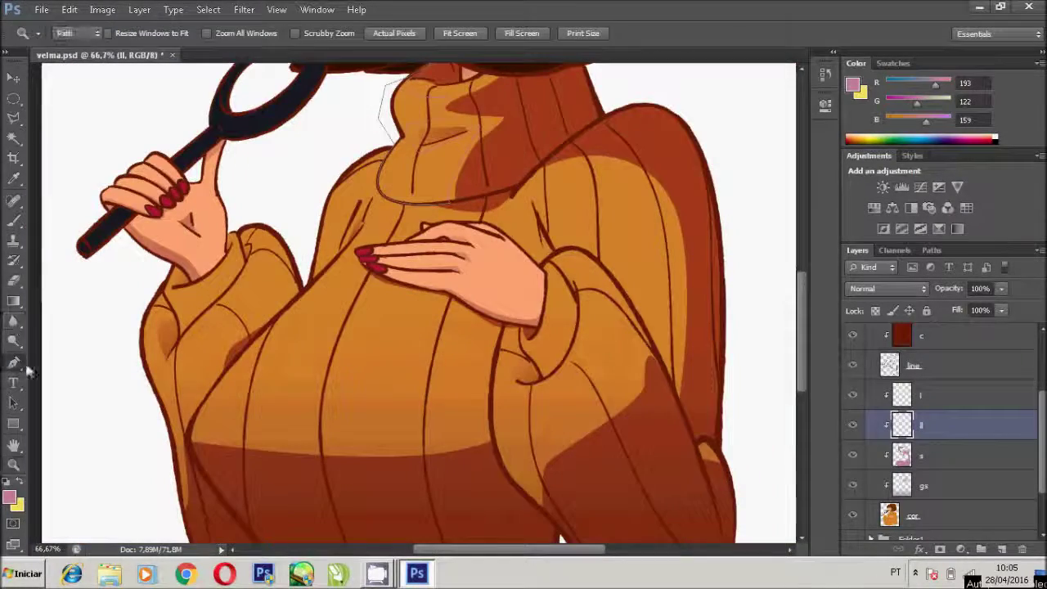
{"action": "right_click", "coordinate": [405, 190]}
{"action": "left_click", "coordinate": [471, 259]}
{"action": "key", "text": "Return"}
- Make yellow the foreground colour and turn the upper-sweater highlight path into a selection
{"action": "key", "text": "g"}
{"action": "key", "text": "x"}
{"action": "scroll", "coordinate": [367, 156], "scroll_direction": "up", "scroll_amount": 2}
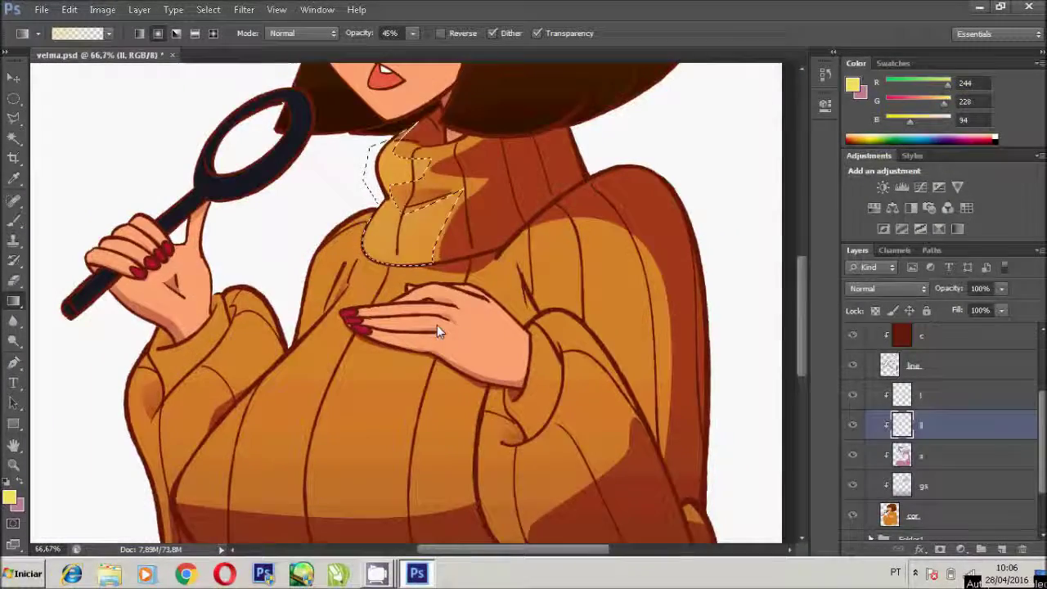
{"action": "scroll", "coordinate": [393, 306], "scroll_direction": "down", "scroll_amount": 2}
{"action": "key", "text": "p"}
{"action": "scroll", "coordinate": [500, 222], "scroll_direction": "down", "scroll_amount": 2}
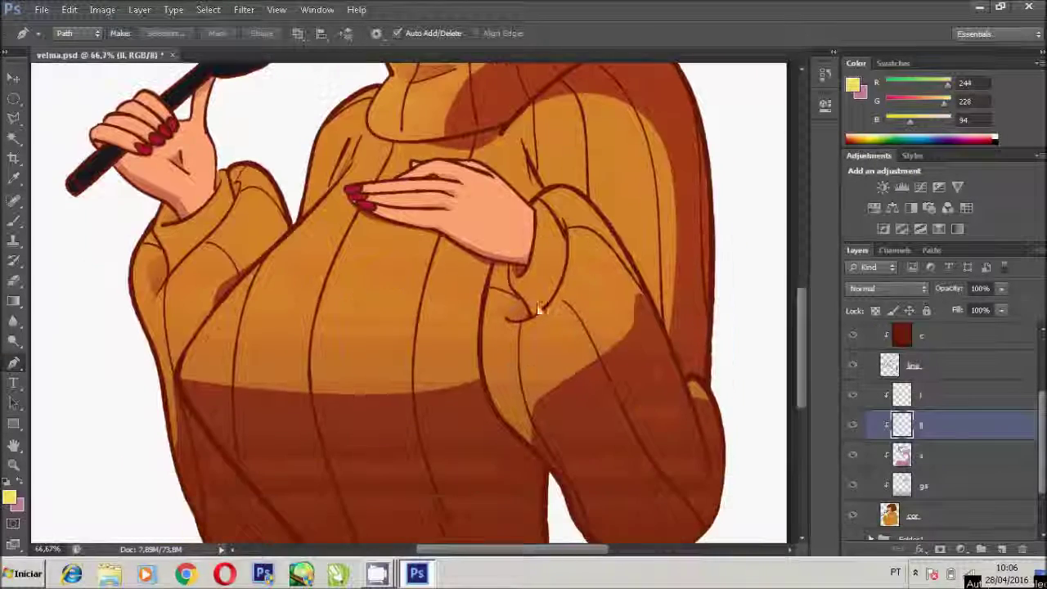
{"action": "scroll", "coordinate": [594, 260], "scroll_direction": "up", "scroll_amount": 1}
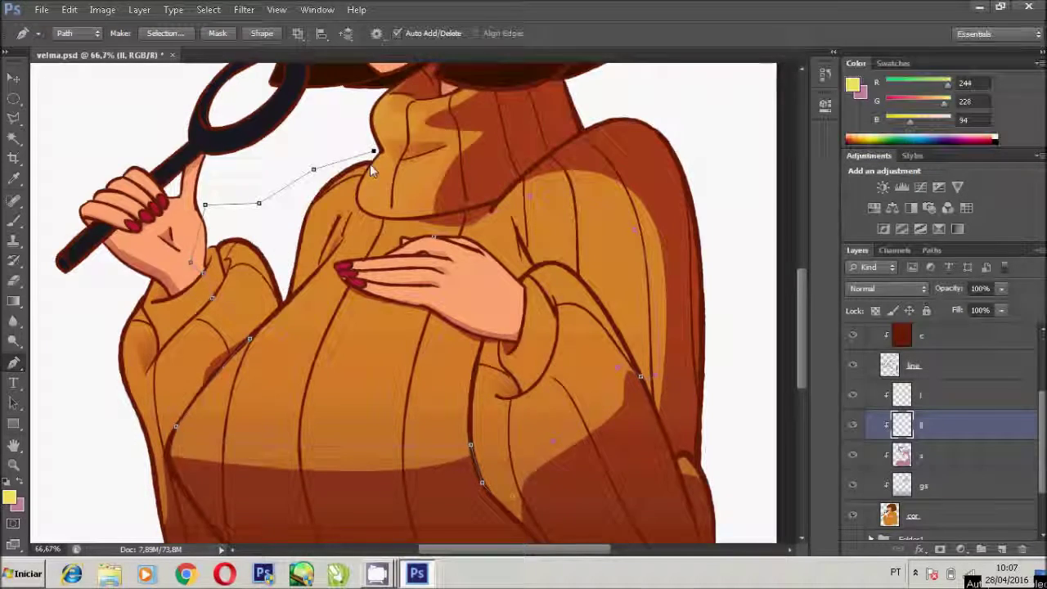
{"action": "scroll", "coordinate": [368, 214], "scroll_direction": "up", "scroll_amount": 1}
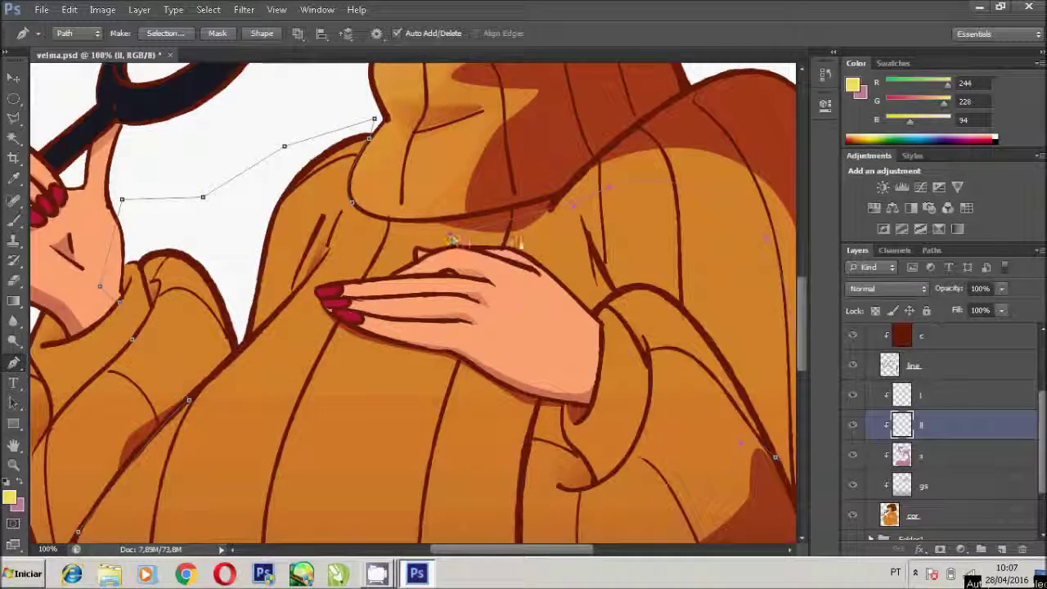
{"action": "scroll", "coordinate": [395, 292], "scroll_direction": "down", "scroll_amount": 3}
{"action": "scroll", "coordinate": [395, 291], "scroll_direction": "left", "scroll_amount": 2}
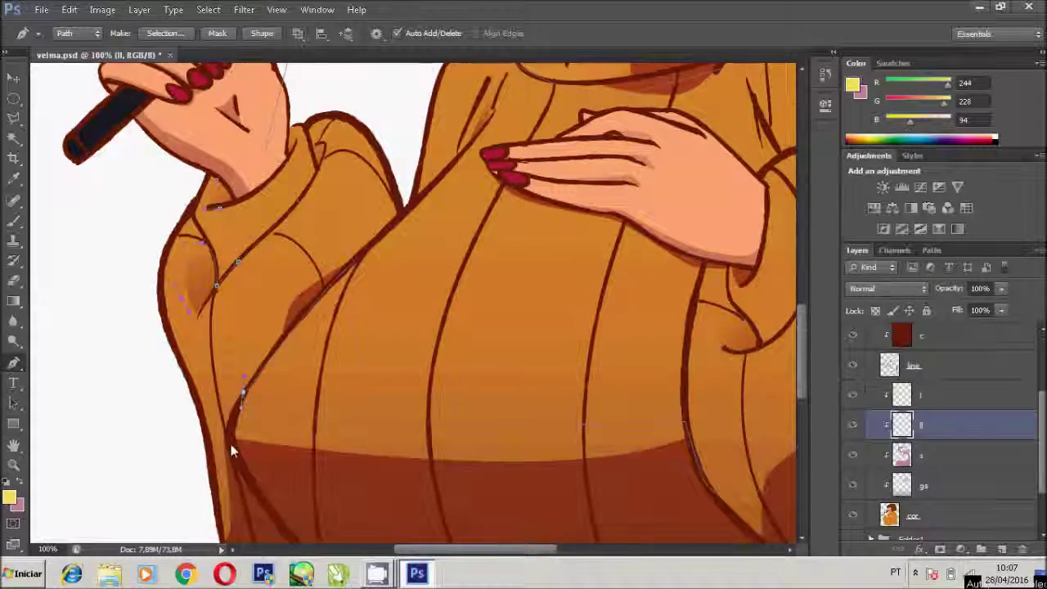
{"action": "scroll", "coordinate": [105, 292], "scroll_direction": "down", "scroll_amount": 3}
{"action": "scroll", "coordinate": [106, 292], "scroll_direction": "up", "scroll_amount": 4}
{"action": "scroll", "coordinate": [333, 345], "scroll_direction": "right", "scroll_amount": 5}
{"action": "scroll", "coordinate": [448, 331], "scroll_direction": "right", "scroll_amount": 1}
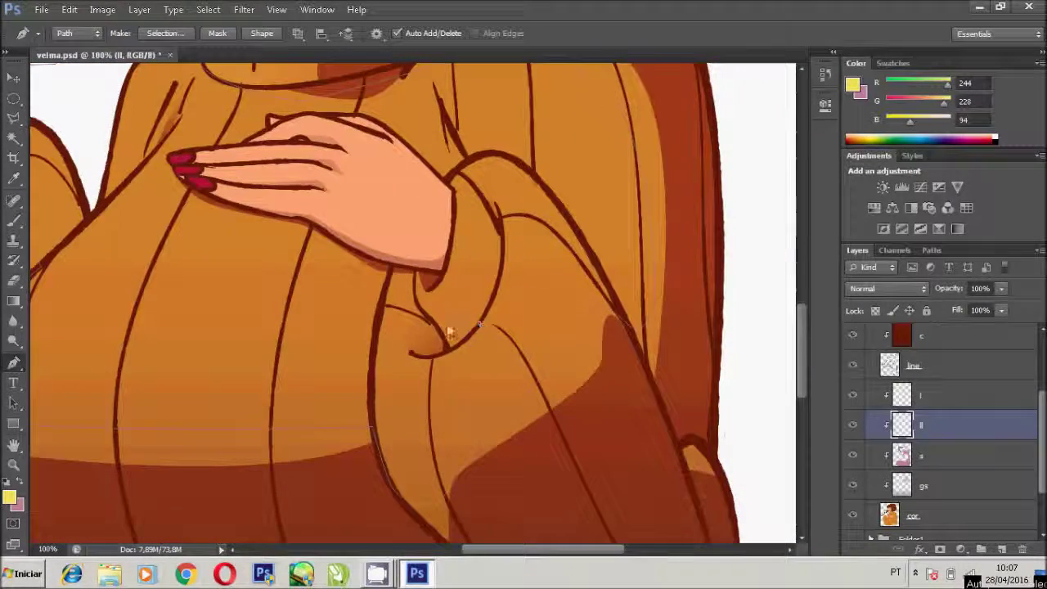
{"action": "right_click", "coordinate": [477, 328]}
{"action": "left_click", "coordinate": [519, 348]}
{"action": "key", "text": "Return"}
- Move to the sweater highlight layer and undo two changes to compare the sweater
{"action": "left_click", "coordinate": [912, 515]}
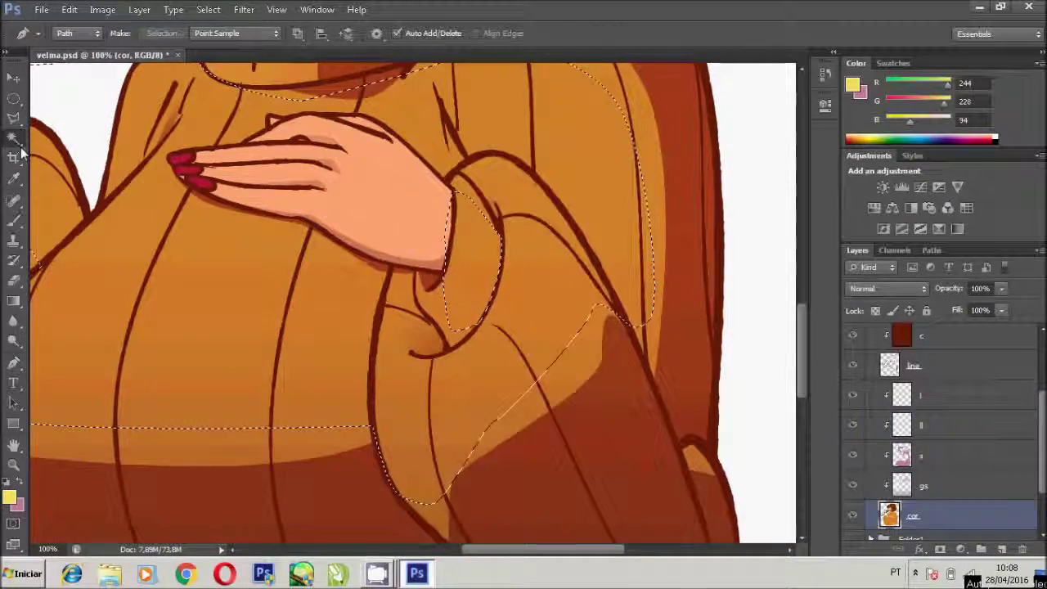
{"action": "key", "text": "w"}
{"action": "scroll", "coordinate": [450, 243], "scroll_direction": "up", "scroll_amount": 2}
{"action": "scroll", "coordinate": [450, 243], "scroll_direction": "left", "scroll_amount": 3}
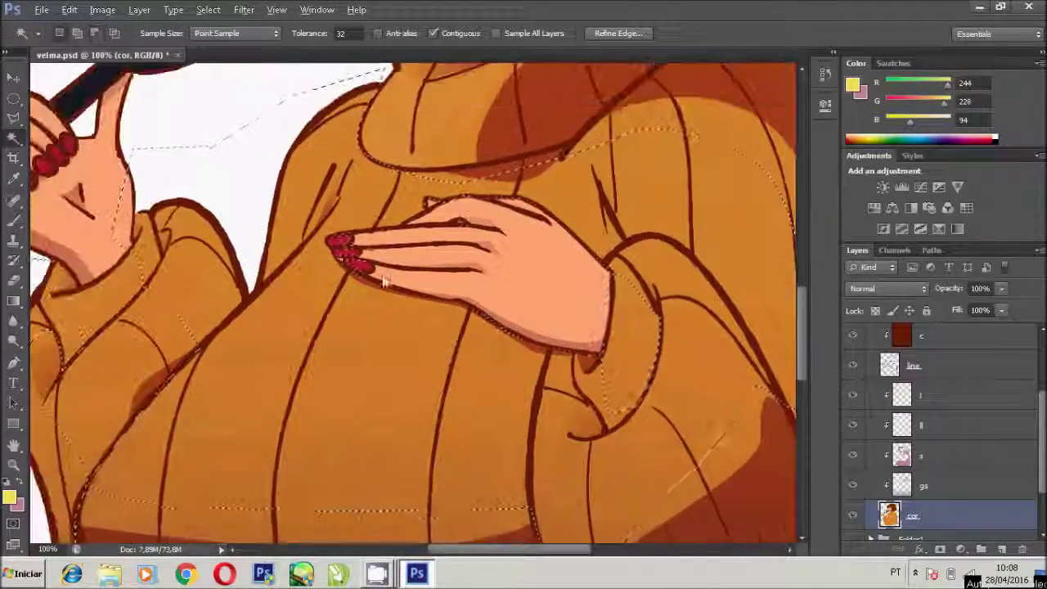
{"action": "scroll", "coordinate": [433, 262], "scroll_direction": "up", "scroll_amount": 3}
{"action": "key", "text": "ctrl+minus"}
{"action": "key", "text": "ctrl+minus"}
{"action": "key", "text": "ctrl+minus"}
{"action": "key", "text": "ctrl+minus"}
{"action": "key", "text": "g"}
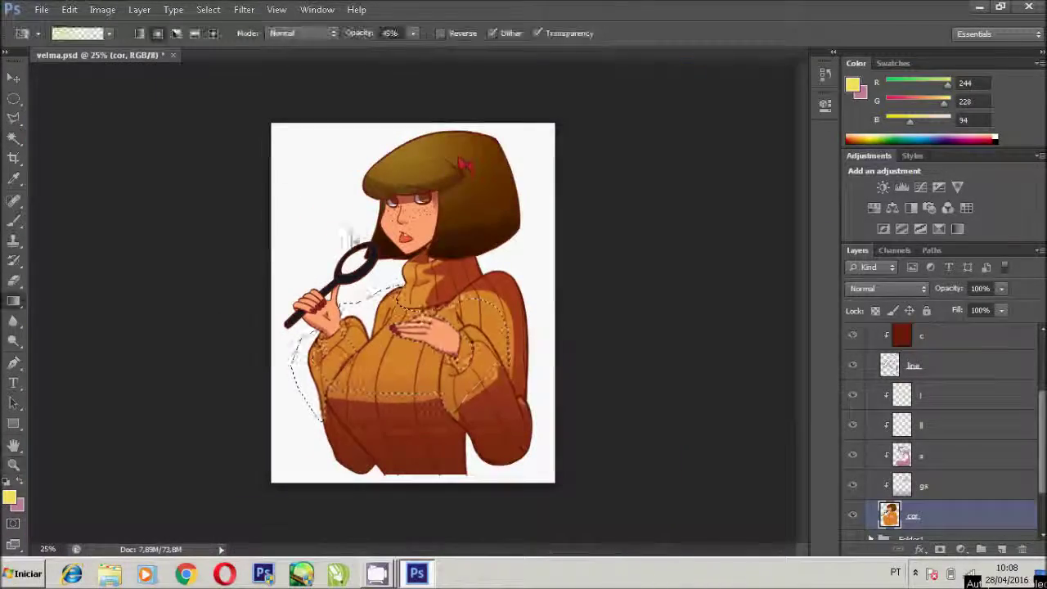
{"action": "key", "text": "alt+bracketright"}
{"action": "key", "text": "alt+bracketright"}
{"action": "key", "text": "alt+bracketright"}
{"action": "key", "text": "ctrl+z"}
{"action": "key", "text": "ctrl+z"}
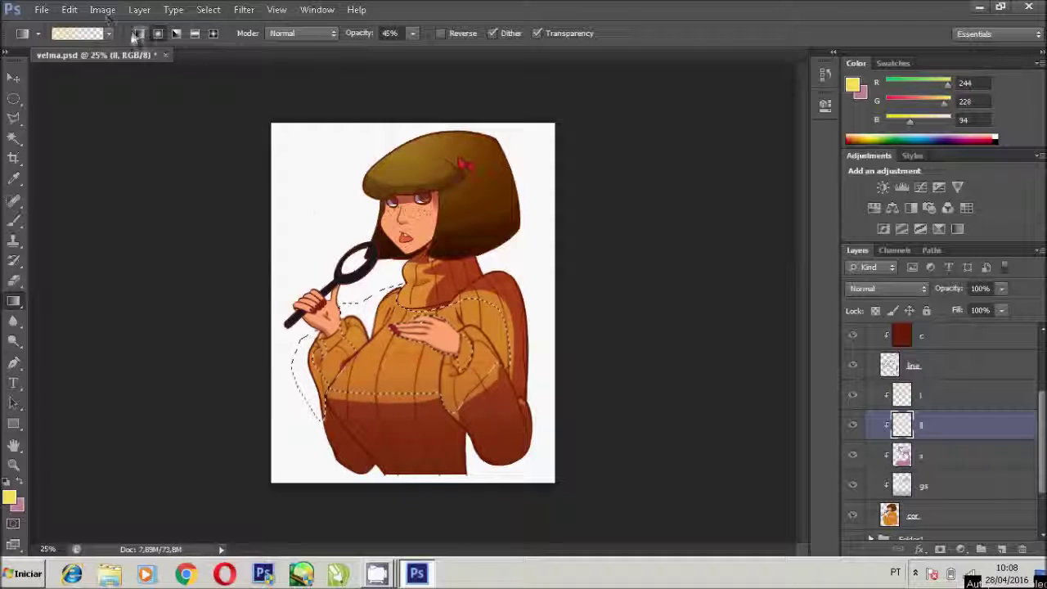
{"action": "key", "text": "ctrl+z"}
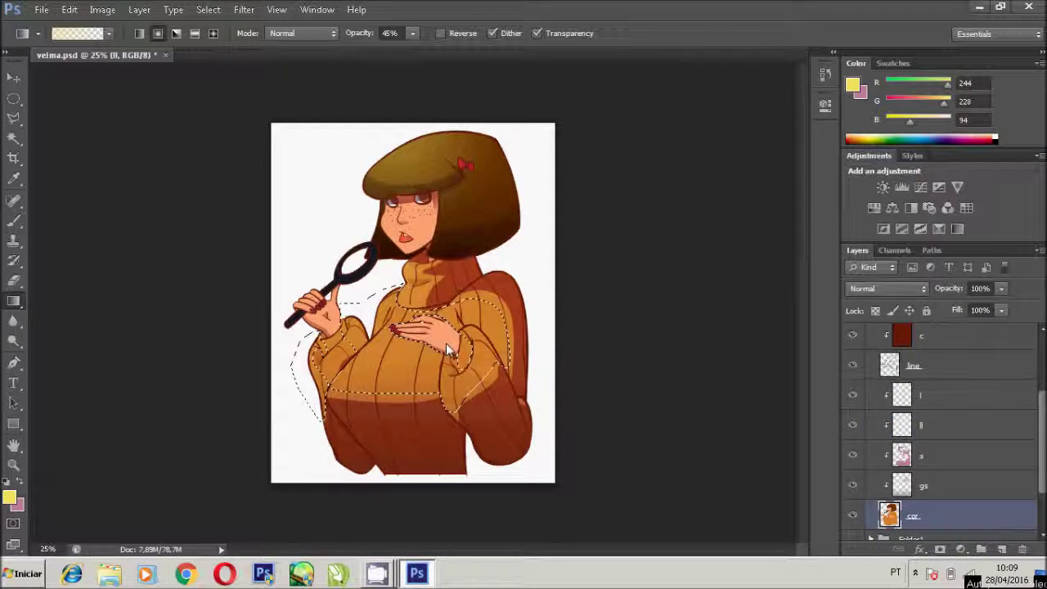
- Drag two 45% yellow gradients across the collar and upper sweater, then deselect
{"action": "left_click", "coordinate": [234, 303], "text": "ctrl+alt"}
{"action": "left_click_drag", "start_coordinate": [291, 162], "coordinate": [480, 386]}
{"action": "left_click_drag", "start_coordinate": [288, 171], "coordinate": [504, 413]}
{"action": "key", "text": "ctrl+d"}
{"action": "key", "text": "z"}
{"action": "left_click", "coordinate": [454, 333]}
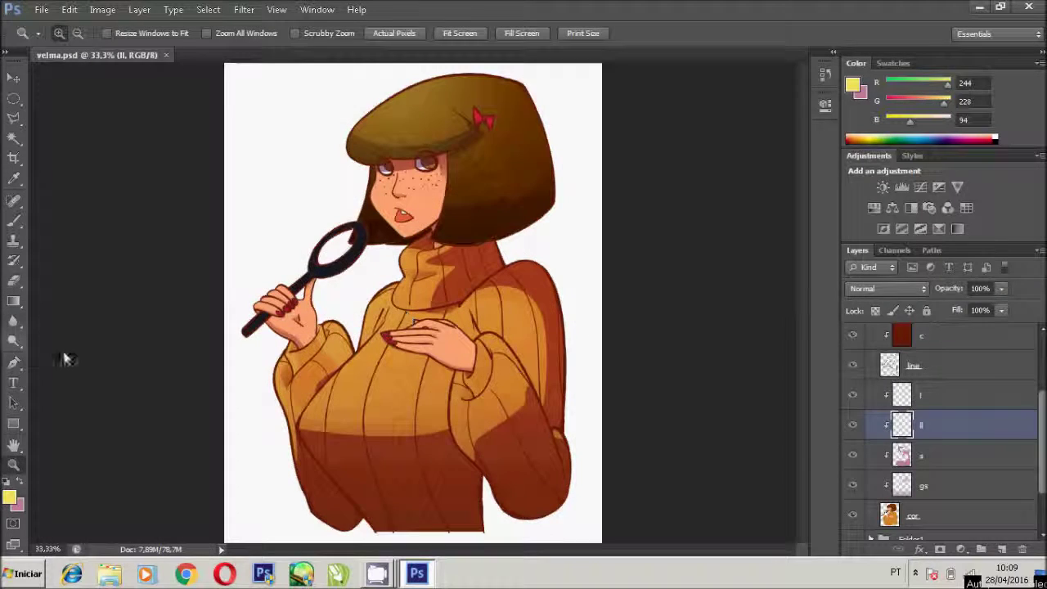
- Trace highlight paths on Velma's face and both hands and convert them to a selection
{"action": "left_click", "coordinate": [448, 360], "text": "ctrl"}
{"action": "key", "text": "ctrl+plus"}
{"action": "key", "text": "ctrl+plus"}
{"action": "key", "text": "p"}
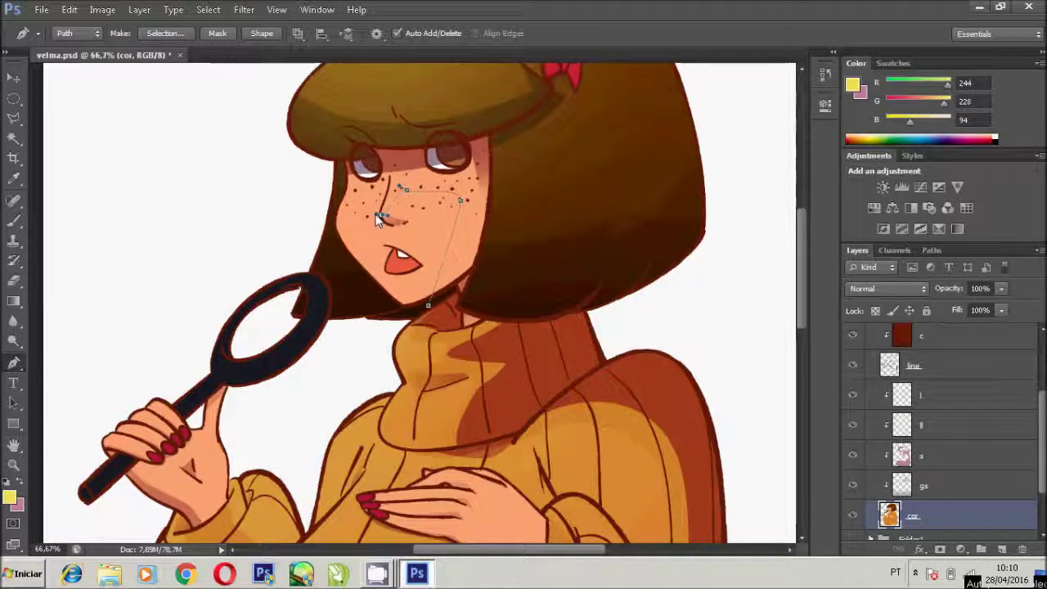
{"action": "key", "text": "ctrl+plus"}
{"action": "key", "text": "ctrl+plus"}
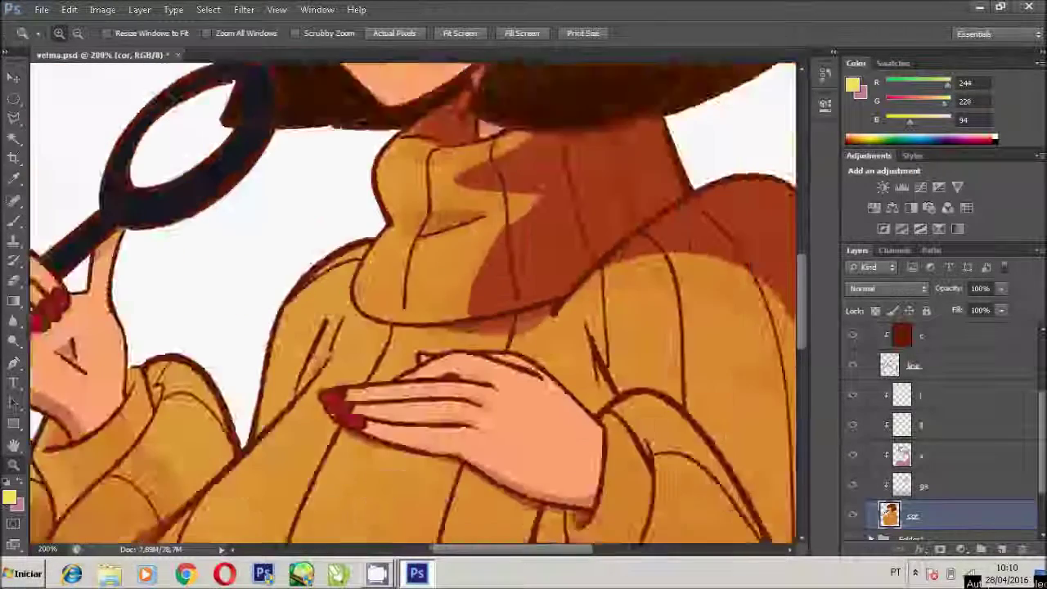
{"action": "left_click_drag", "start_coordinate": [389, 493], "coordinate": [392, 359]}
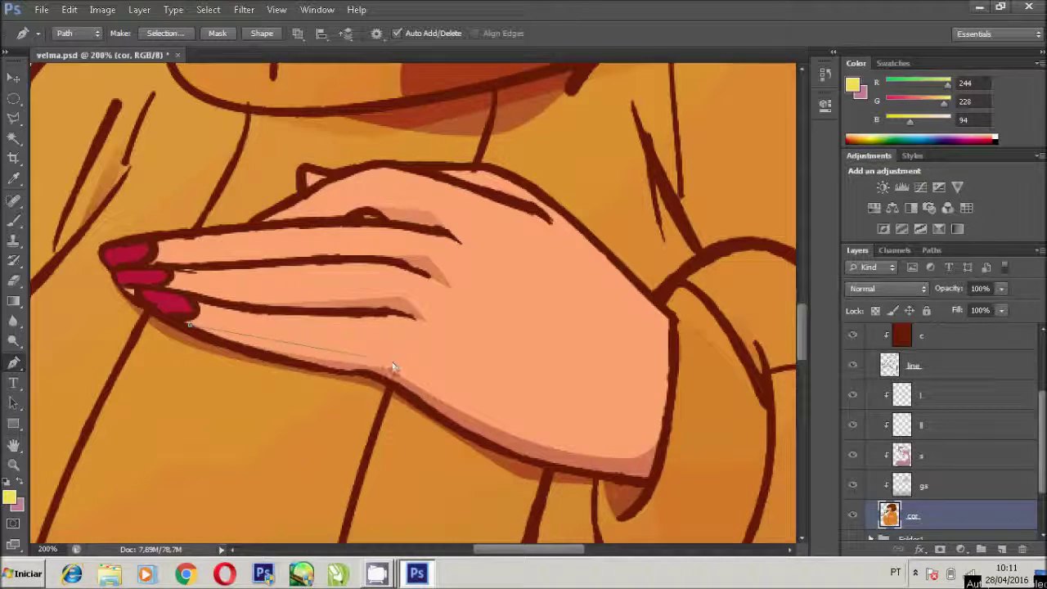
{"action": "left_click_drag", "start_coordinate": [570, 245], "coordinate": [241, 406]}
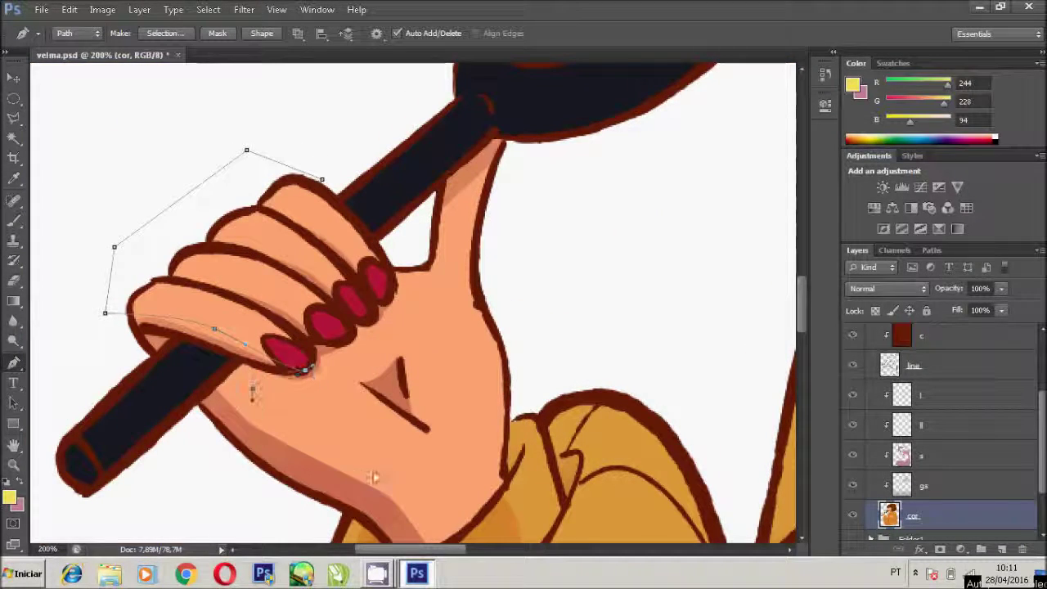
{"action": "left_click_drag", "start_coordinate": [372, 476], "coordinate": [453, 405]}
{"action": "right_click", "coordinate": [380, 251]}
{"action": "left_click", "coordinate": [425, 320]}
{"action": "key", "text": "ctrl+minus"}
{"action": "key", "text": "ctrl+minus"}
{"action": "key", "text": "ctrl+minus"}
- On highlight layer l, lay a yellow gradient over the face and hands, then deselect
{"action": "key", "text": "w"}
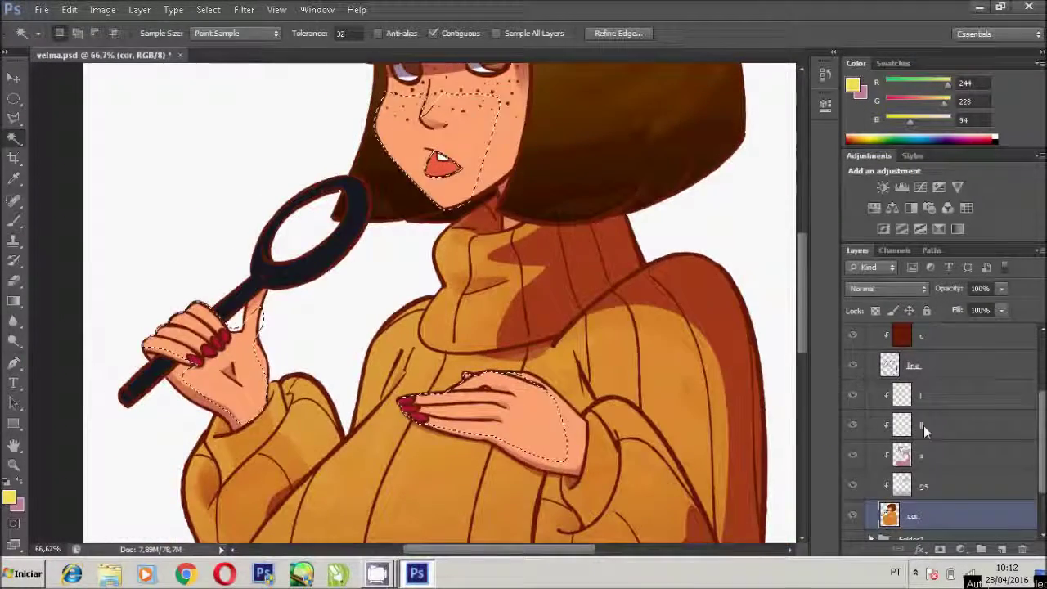
{"action": "left_click", "coordinate": [923, 424]}
{"action": "key", "text": "g"}
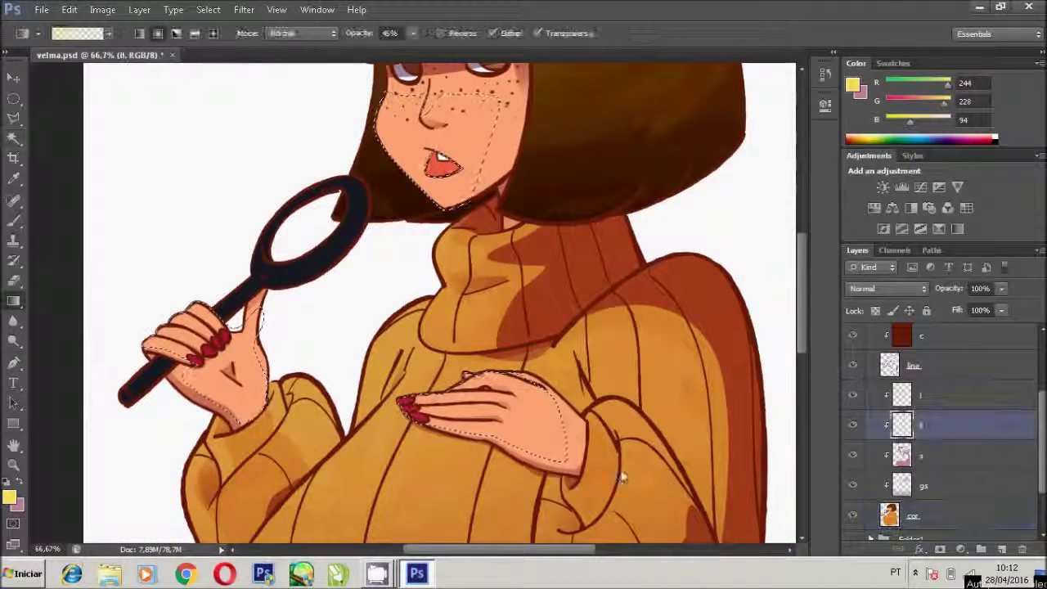
{"action": "mouse_move", "coordinate": [517, 219]}
{"action": "left_mouse_down"}
{"action": "mouse_move", "coordinate": [513, 330]}
{"action": "mouse_move", "coordinate": [554, 231]}
{"action": "left_mouse_up"}
{"action": "left_click_drag", "start_coordinate": [169, 112], "coordinate": [270, 352]}
{"action": "key", "text": "l"}
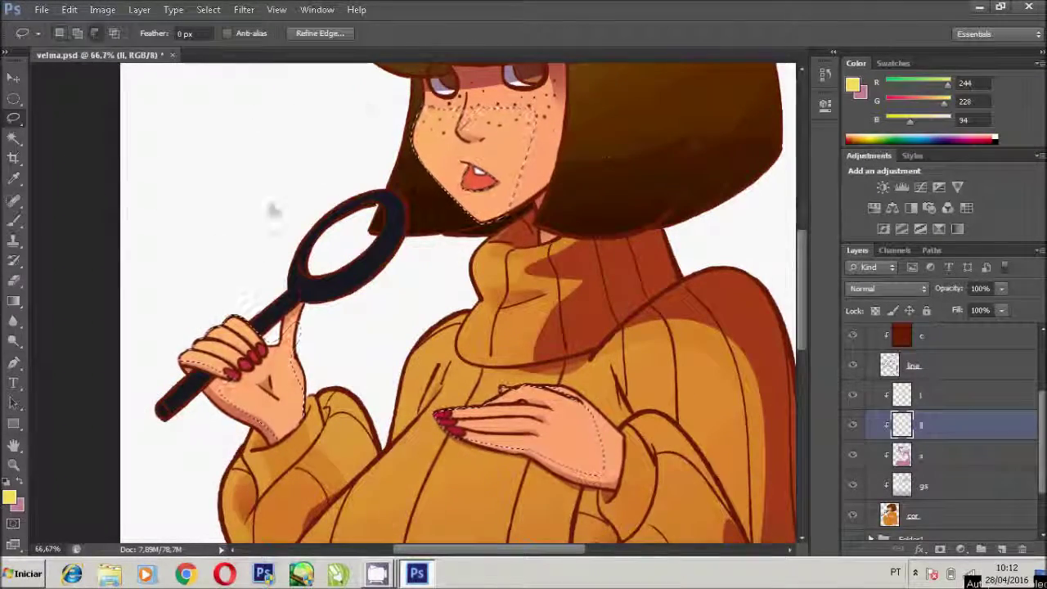
{"action": "key", "text": "ctrl+d"}
{"action": "key", "text": "g"}
- On layer ll, select the top-of-hair highlight path and apply a pale gradient band
{"action": "mouse_move", "coordinate": [626, 479]}
{"action": "left_mouse_down"}
{"action": "mouse_move", "coordinate": [505, 297]}
{"action": "mouse_move", "coordinate": [550, 439]}
{"action": "left_mouse_up"}
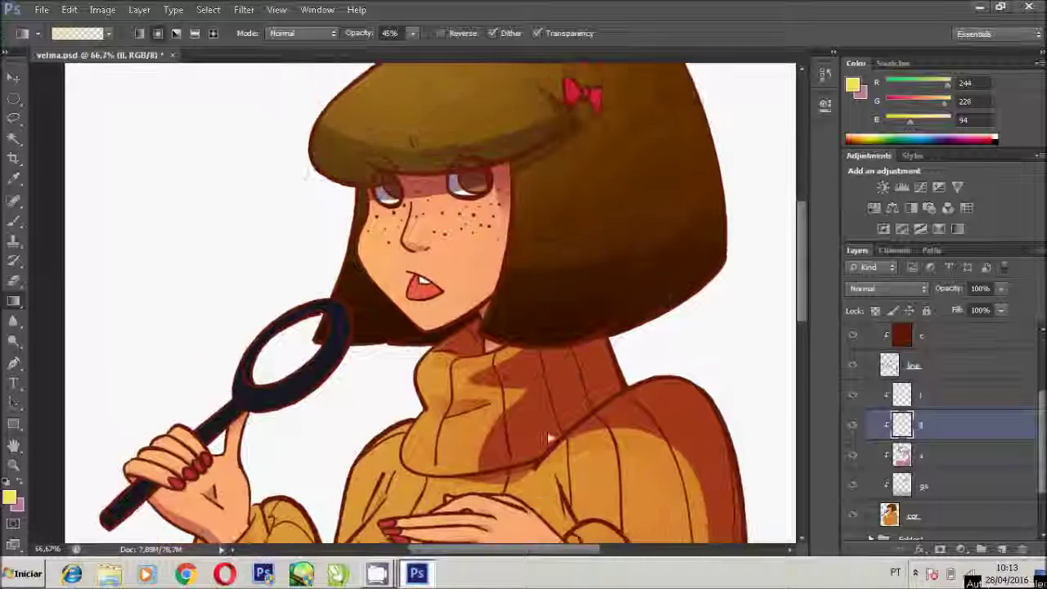
{"action": "left_click", "coordinate": [931, 399]}
{"action": "key", "text": "p"}
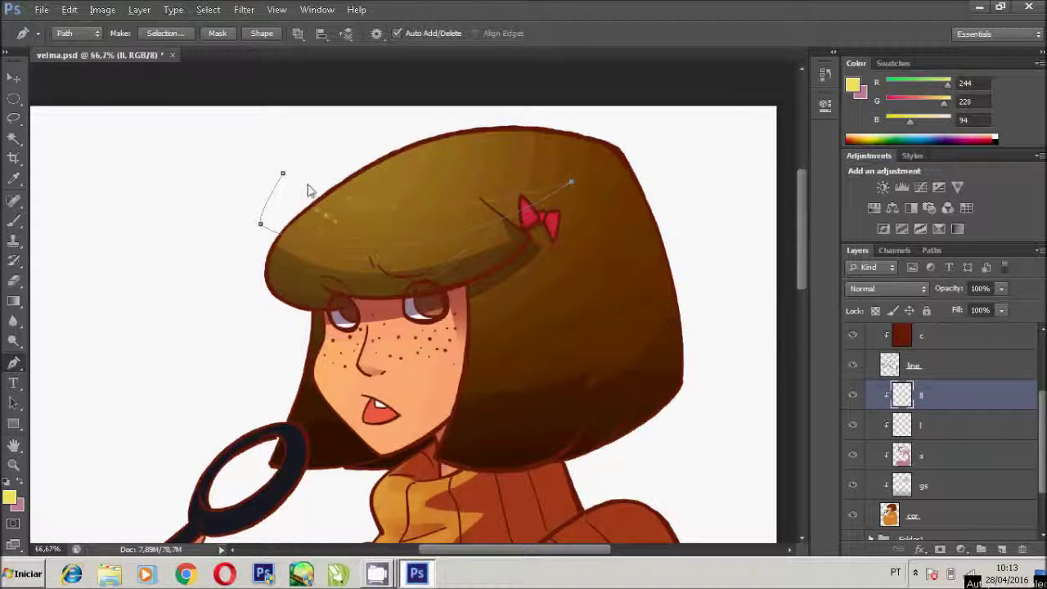
{"action": "right_click", "coordinate": [412, 245]}
{"action": "left_click", "coordinate": [450, 307]}
{"action": "key", "text": "Return"}
{"action": "key", "text": "g"}
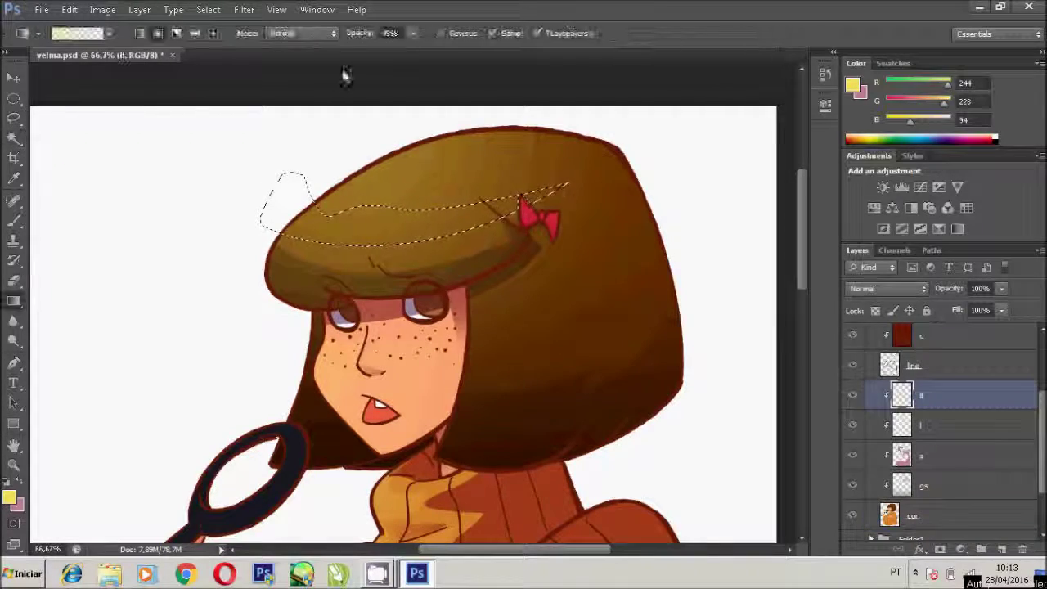
{"action": "scroll", "coordinate": [549, 307], "scroll_direction": "down", "scroll_amount": 2}
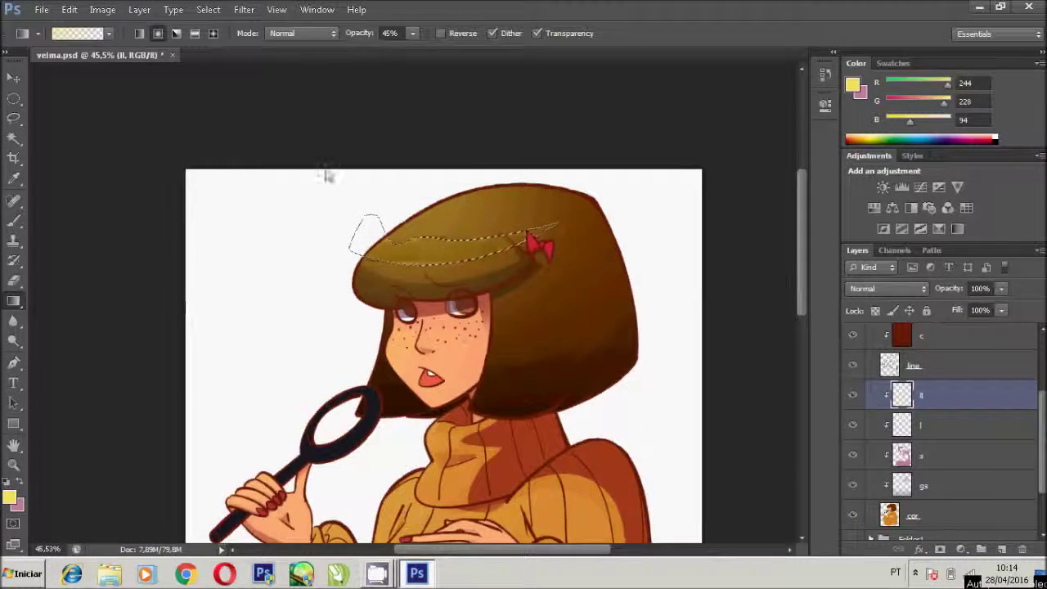
{"action": "key", "text": "ctrl+d"}
- Zoom out to the whole drawing, make pink the foreground colour and reselect shading layer s
{"action": "scroll", "coordinate": [539, 242], "scroll_direction": "down", "scroll_amount": 3}
{"action": "key", "text": "z"}
{"action": "left_click", "coordinate": [560, 268], "text": "alt"}
{"action": "left_click", "coordinate": [559, 268], "text": "alt"}
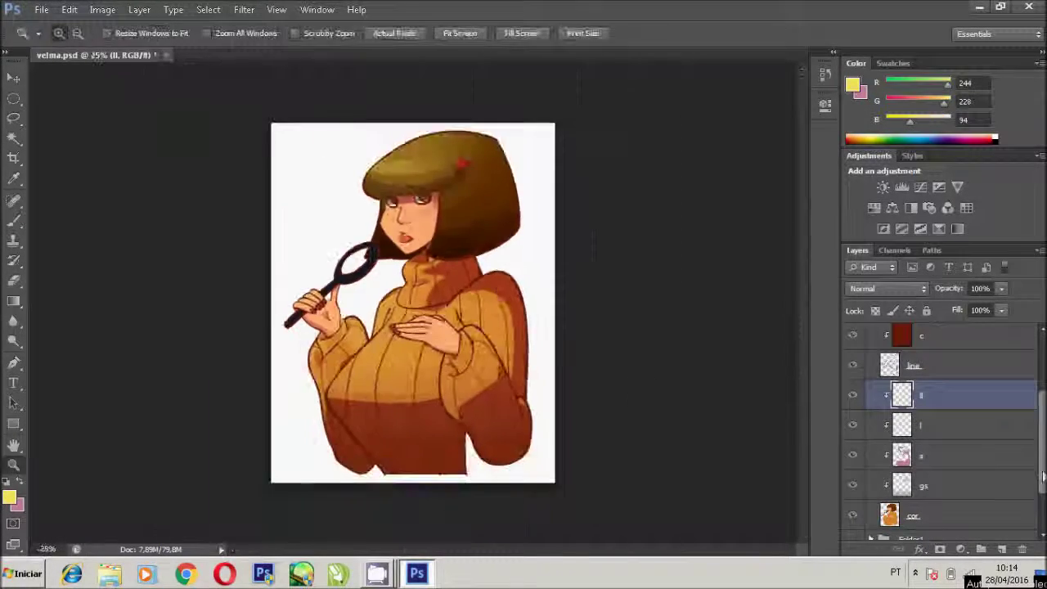
{"action": "scroll", "coordinate": [940, 433], "scroll_direction": "down", "scroll_amount": 3}
{"action": "left_click", "coordinate": [853, 495]}
{"action": "key", "text": "x"}
{"action": "left_click", "coordinate": [853, 495]}
{"action": "left_click", "coordinate": [941, 386]}
{"action": "scroll", "coordinate": [42, 280], "scroll_direction": "up", "scroll_amount": 5}
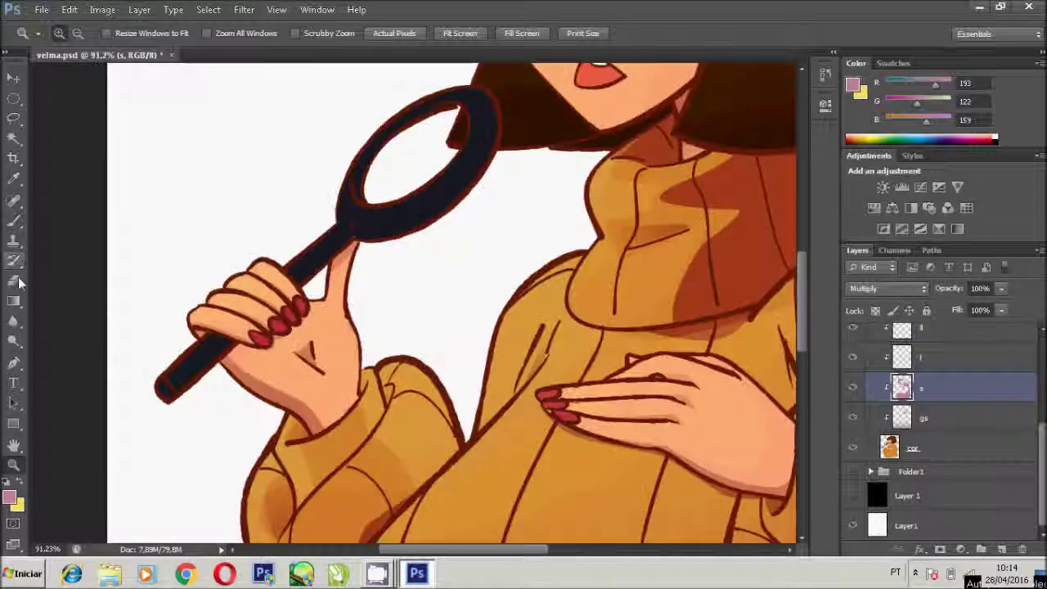
- Trace the magnifying glass handle and ring and load the outline as a selection
{"action": "key", "text": "p"}
{"action": "scroll", "coordinate": [327, 376], "scroll_direction": "up", "scroll_amount": 1}
{"action": "left_click_drag", "start_coordinate": [351, 219], "coordinate": [376, 217]}
{"action": "left_click", "coordinate": [471, 190]}
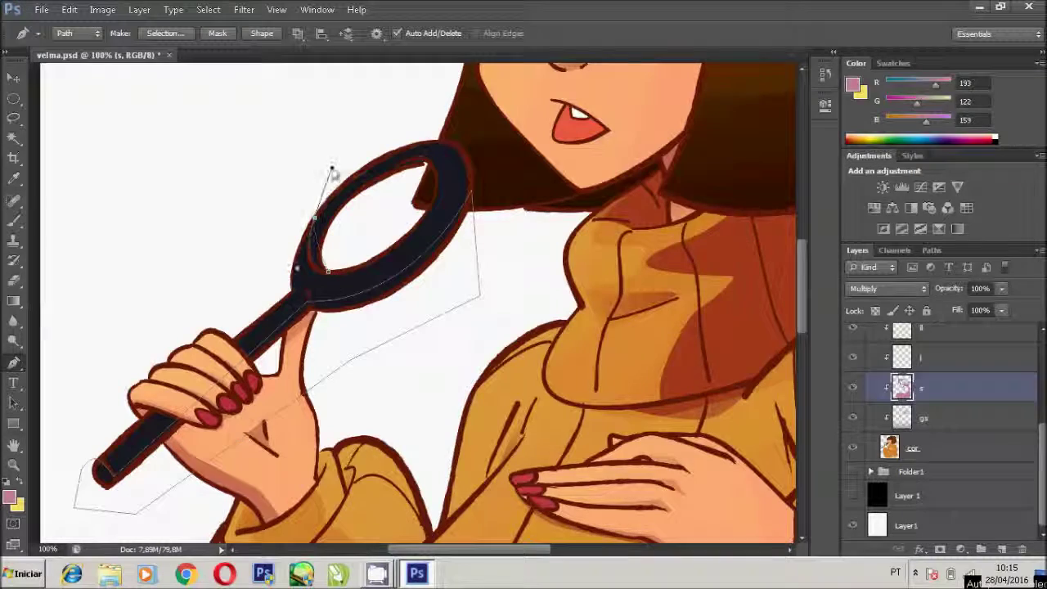
{"action": "right_click", "coordinate": [359, 155]}
{"action": "left_click", "coordinate": [384, 281]}
{"action": "key", "text": "Return"}
{"action": "left_click", "coordinate": [940, 447]}
- Reselect the magnifier from its path on the cor layer and shade it dark grey with a gradient
{"action": "key", "text": "w"}
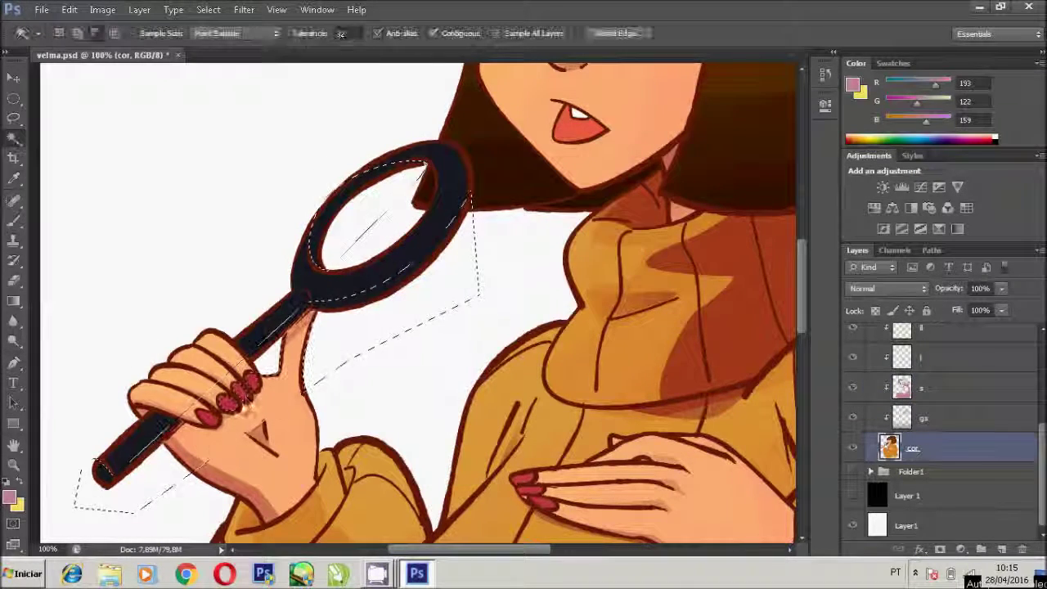
{"action": "left_click", "coordinate": [924, 388]}
{"action": "right_click", "coordinate": [13, 301]}
{"action": "left_click", "coordinate": [77, 315]}
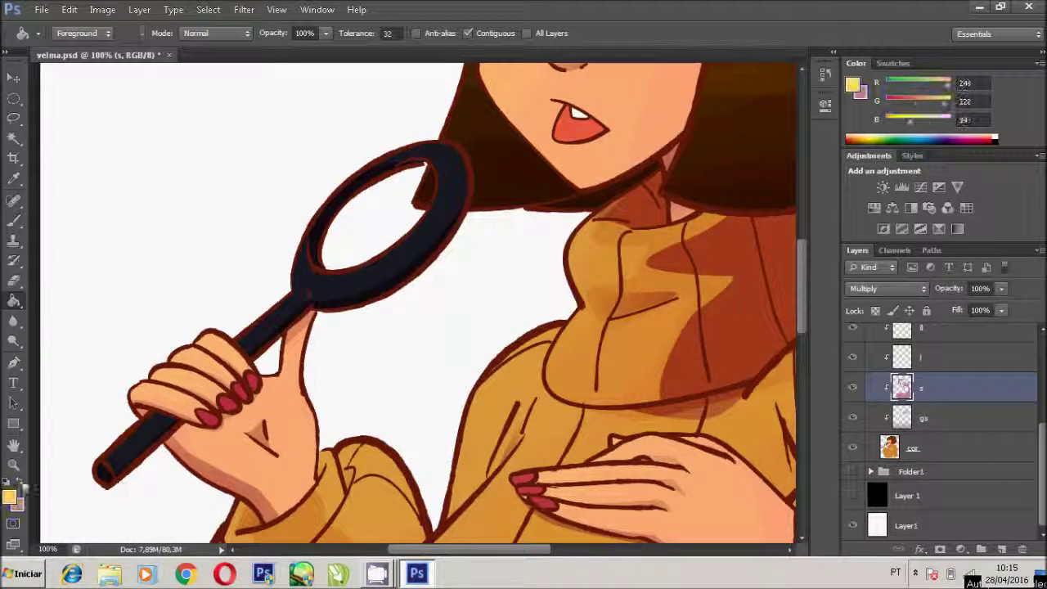
{"action": "right_click", "coordinate": [222, 277]}
{"action": "left_click", "coordinate": [261, 413]}
{"action": "key", "text": "Return"}
{"action": "left_click", "coordinate": [940, 447]}
{"action": "key", "text": "z"}
{"action": "left_click", "coordinate": [310, 309], "text": "alt"}
{"action": "key", "text": "g"}
{"action": "key", "text": "shift+g"}
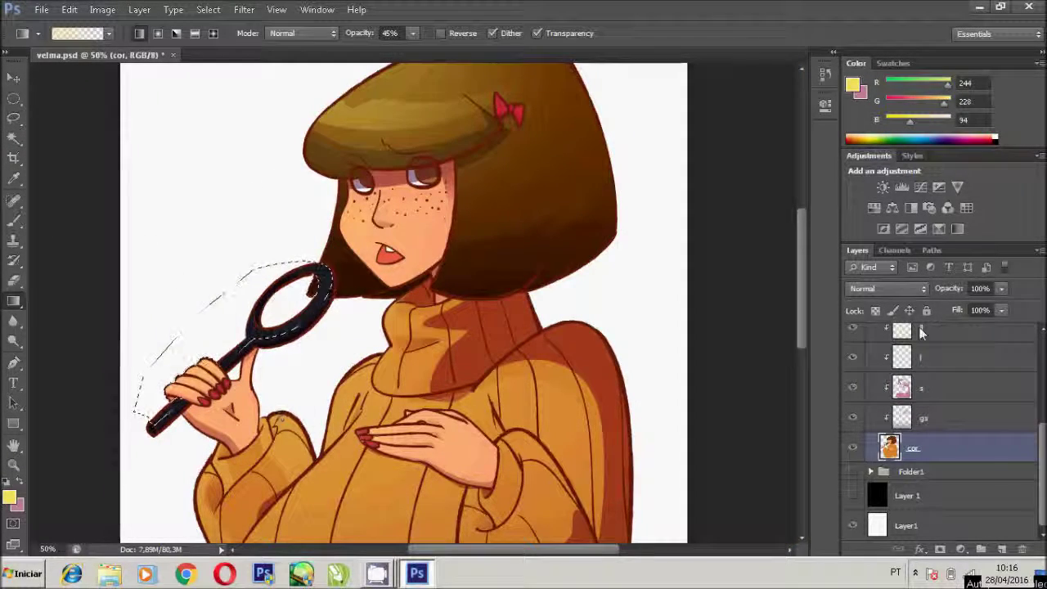
- On the top ll layer, soften the left-sleeve light streak with a 48% opacity Eraser
{"action": "left_click", "coordinate": [922, 330]}
{"action": "scroll", "coordinate": [304, 406], "scroll_direction": "down", "scroll_amount": 3}
{"action": "key", "text": "ctrl+d"}
{"action": "type", "text": "e"}
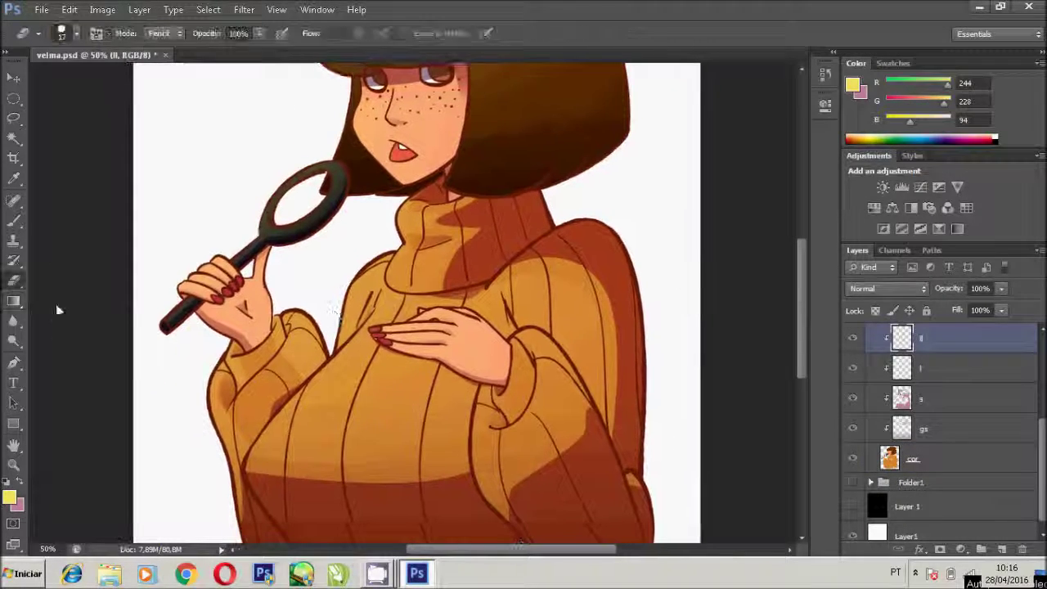
{"action": "type", "text": "48"}
{"action": "left_click", "coordinate": [76, 33]}
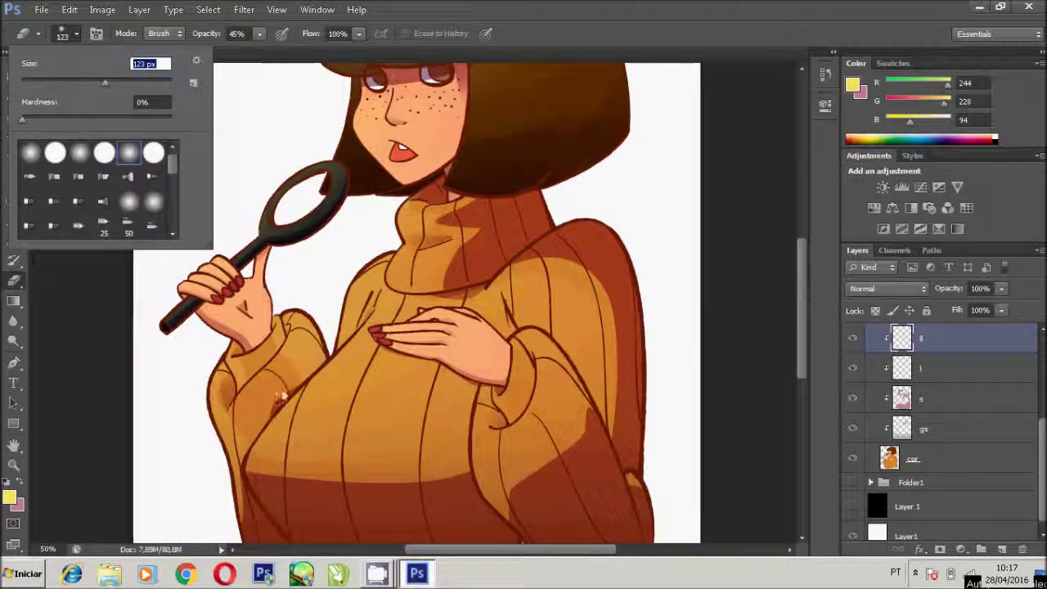
{"action": "key", "text": "w"}
{"action": "left_click", "coordinate": [303, 409]}
{"action": "key", "text": "Return"}
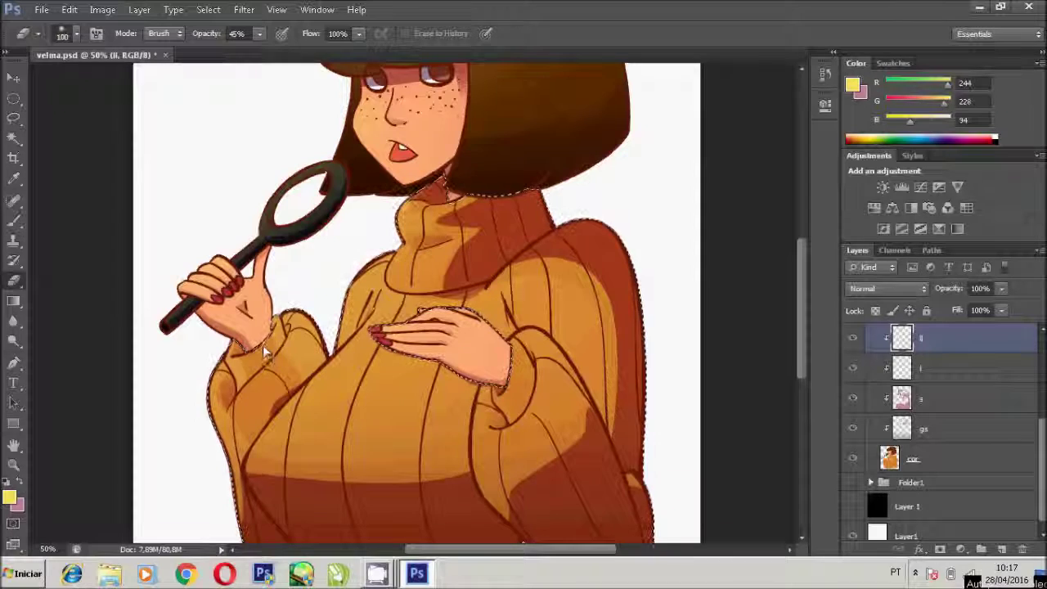
{"action": "left_click_drag", "start_coordinate": [249, 375], "coordinate": [245, 417]}
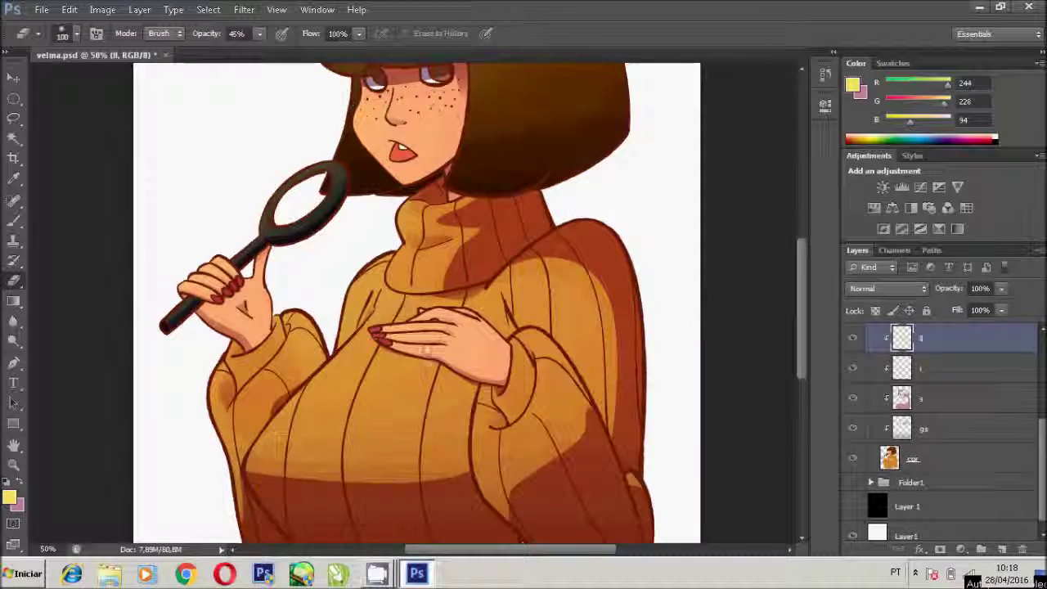
{"action": "key", "text": "ctrl+minus"}
{"action": "key", "text": "z"}
{"action": "scroll", "coordinate": [934, 332], "scroll_direction": "up", "scroll_amount": 3}
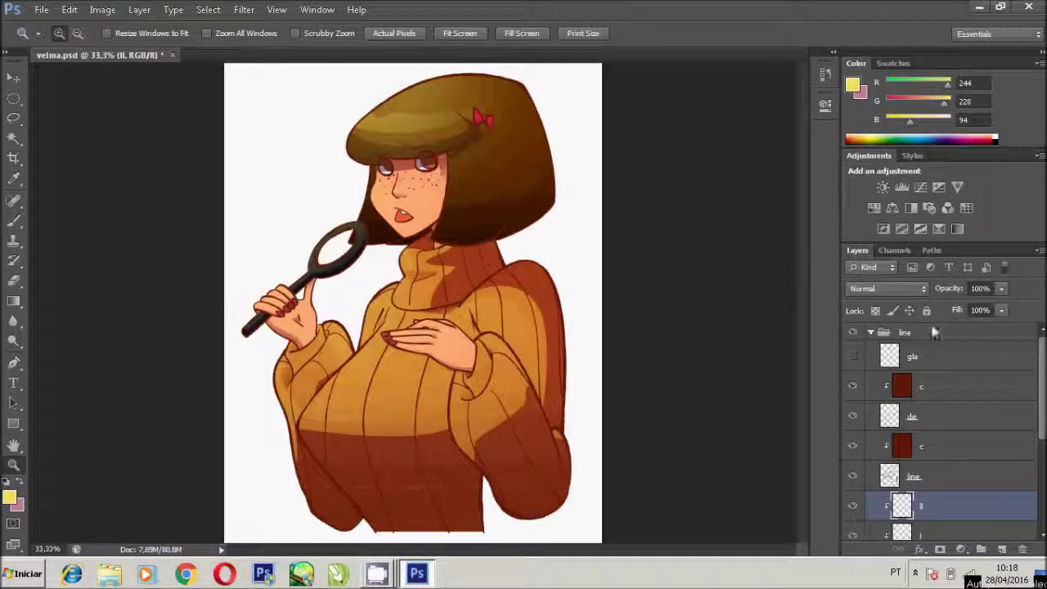
- Show black Layer 1 and drag a 65% dark-to-orange gradient across the background
{"action": "left_click", "coordinate": [852, 495]}
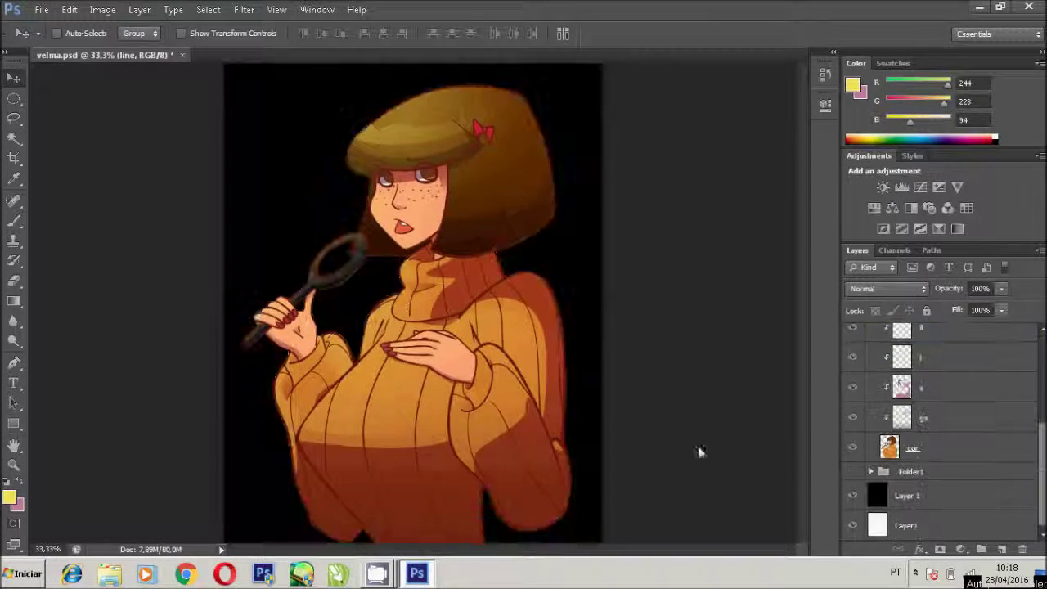
{"action": "key", "text": "ctrl+minus"}
{"action": "key", "text": "i"}
{"action": "left_click", "coordinate": [9, 496]}
{"action": "left_click", "coordinate": [543, 325]}
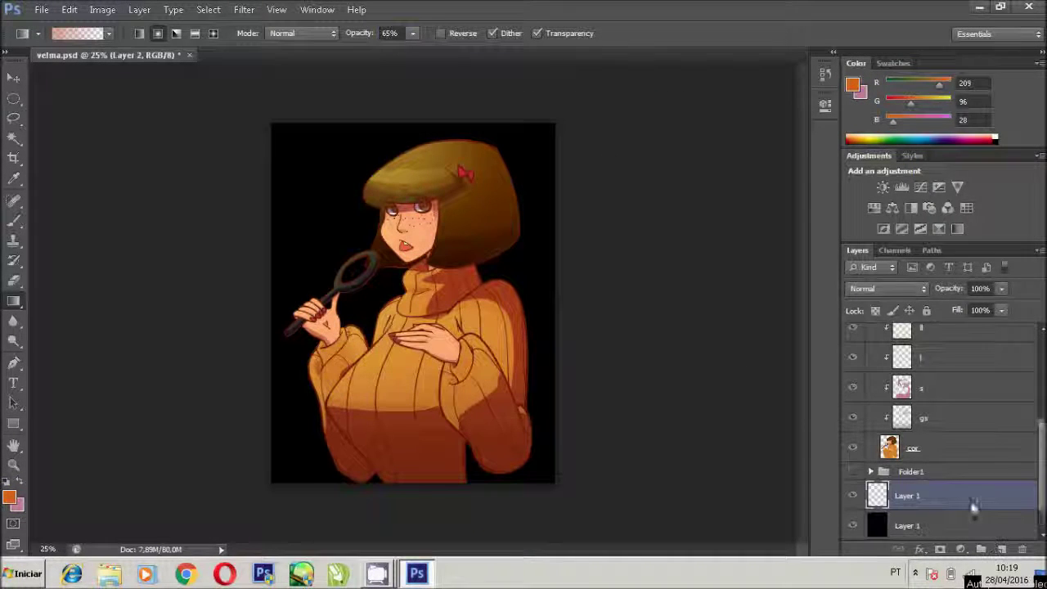
{"action": "left_click_drag", "start_coordinate": [399, 291], "coordinate": [523, 441]}
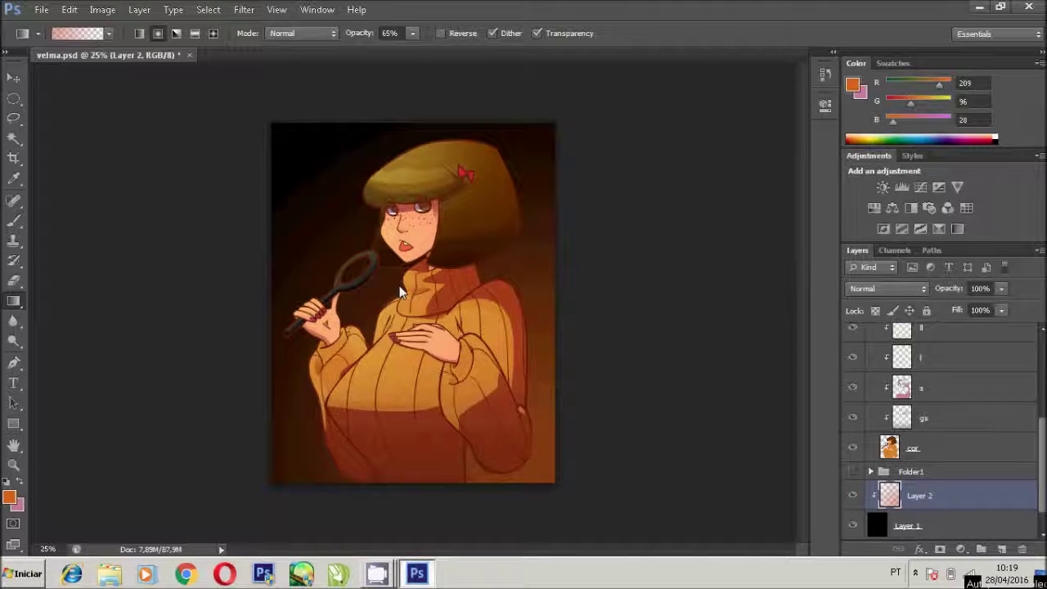
{"action": "left_click_drag", "start_coordinate": [402, 292], "coordinate": [276, 133]}
- Shift the background gradient towards purple and raise its saturation with Hue/Saturation
{"action": "left_click", "coordinate": [103, 9]}
{"action": "left_click", "coordinate": [114, 42]}
{"action": "left_click", "coordinate": [286, 136]}
{"action": "left_click_drag", "start_coordinate": [752, 246], "coordinate": [778, 247]}
{"action": "left_click_drag", "start_coordinate": [752, 286], "coordinate": [739, 285]}
{"action": "left_click_drag", "start_coordinate": [752, 210], "coordinate": [708, 214]}
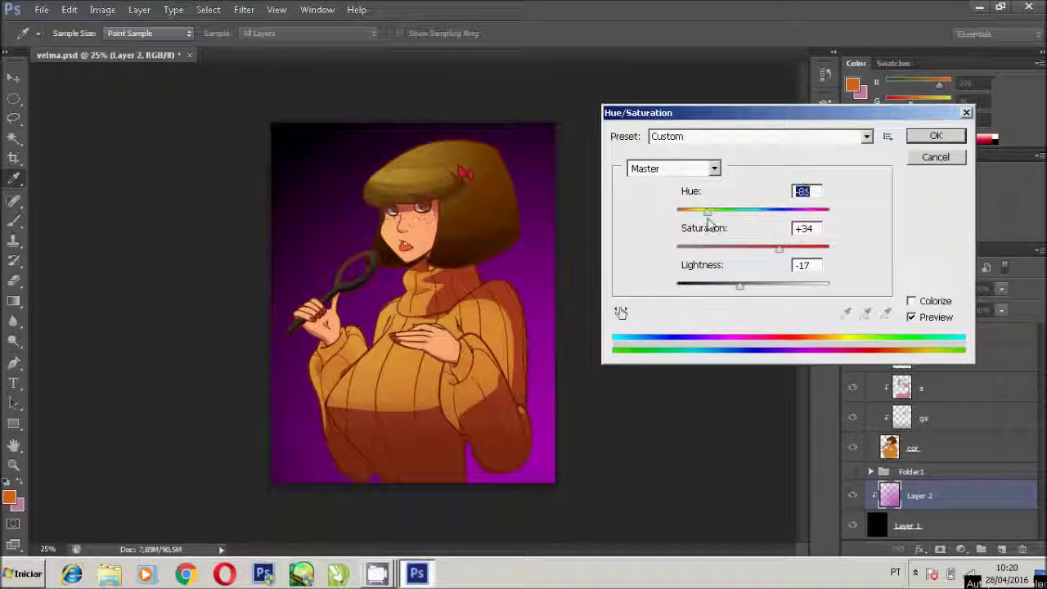
{"action": "key", "text": "Return"}
- Push the background hue further in Hue/Saturation until it turns teal (Hue -125)
{"action": "left_click", "coordinate": [139, 9]}
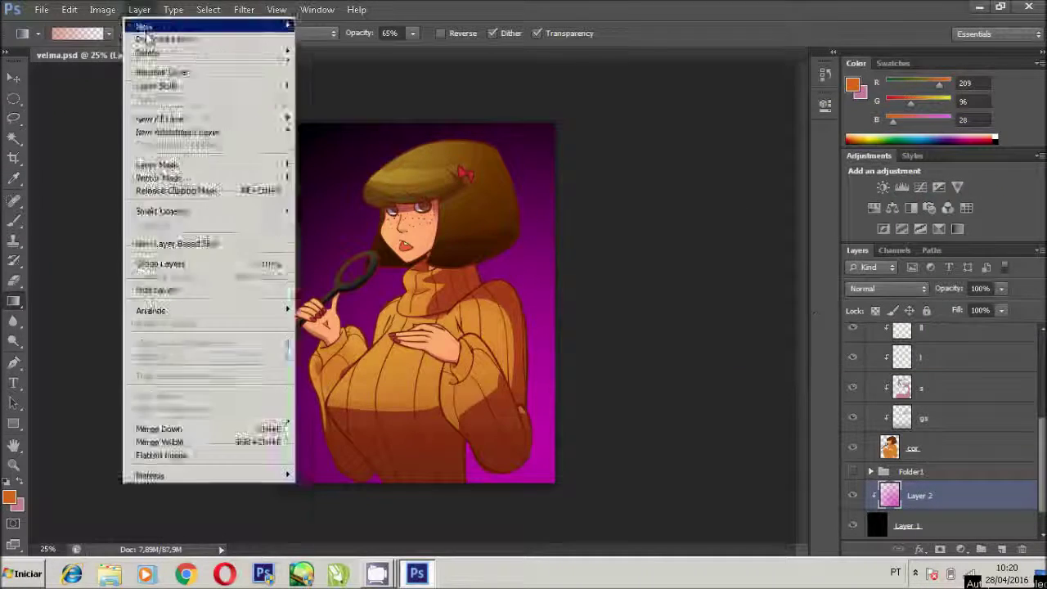
{"action": "left_click", "coordinate": [286, 136]}
{"action": "left_click_drag", "start_coordinate": [752, 211], "coordinate": [694, 211]}
{"action": "left_click_drag", "start_coordinate": [752, 246], "coordinate": [767, 246]}
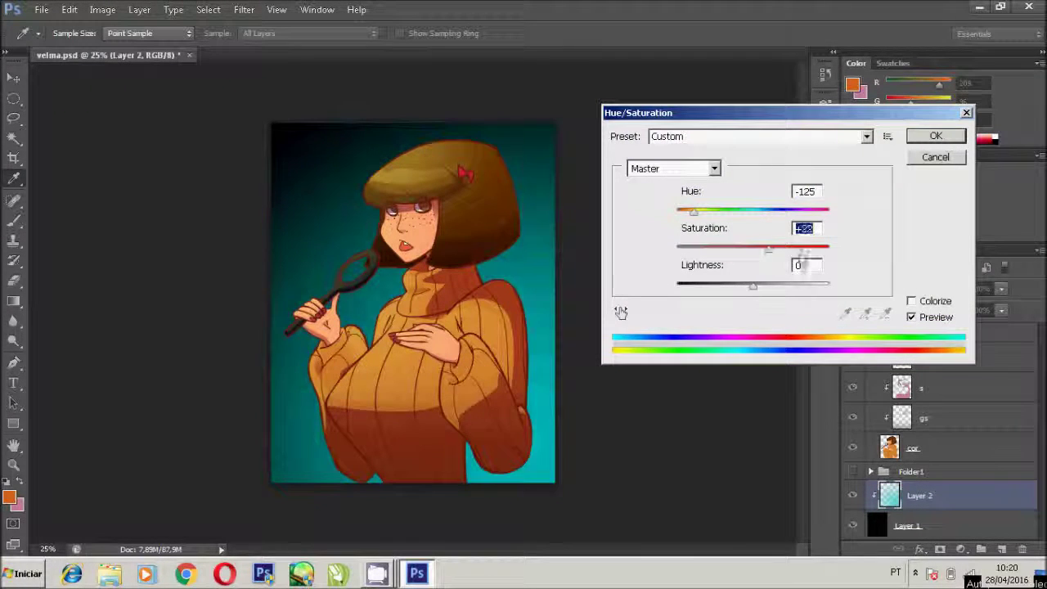
{"action": "left_click", "coordinate": [922, 141]}
{"action": "key", "text": "g"}
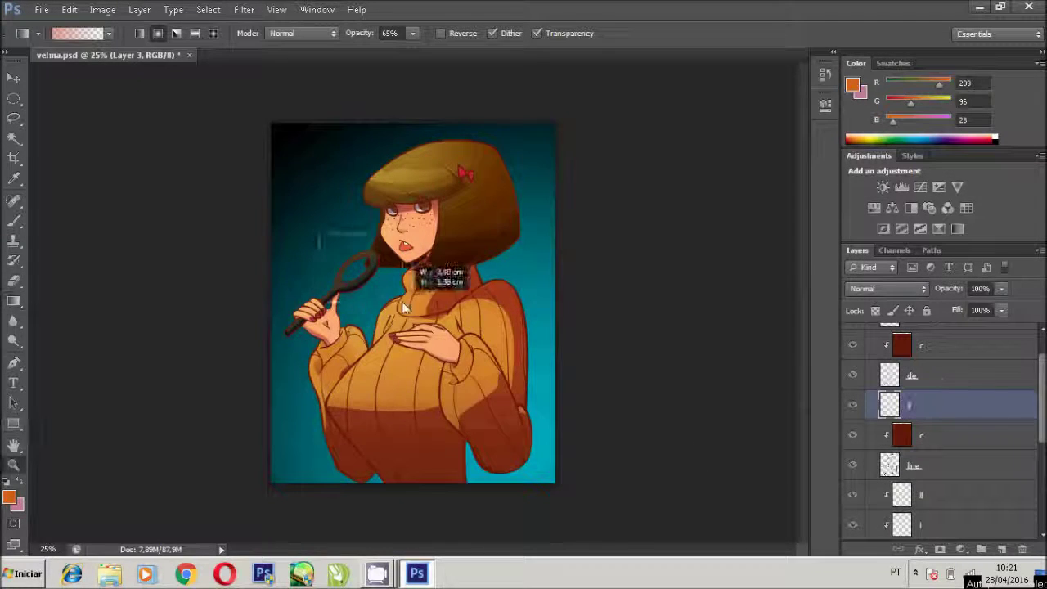
- Outline the magnifier lens with the Pen and fill it with a cyan gradient on Layer 3
{"action": "left_click_drag", "start_coordinate": [403, 307], "coordinate": [400, 306]}
{"action": "key", "text": "p"}
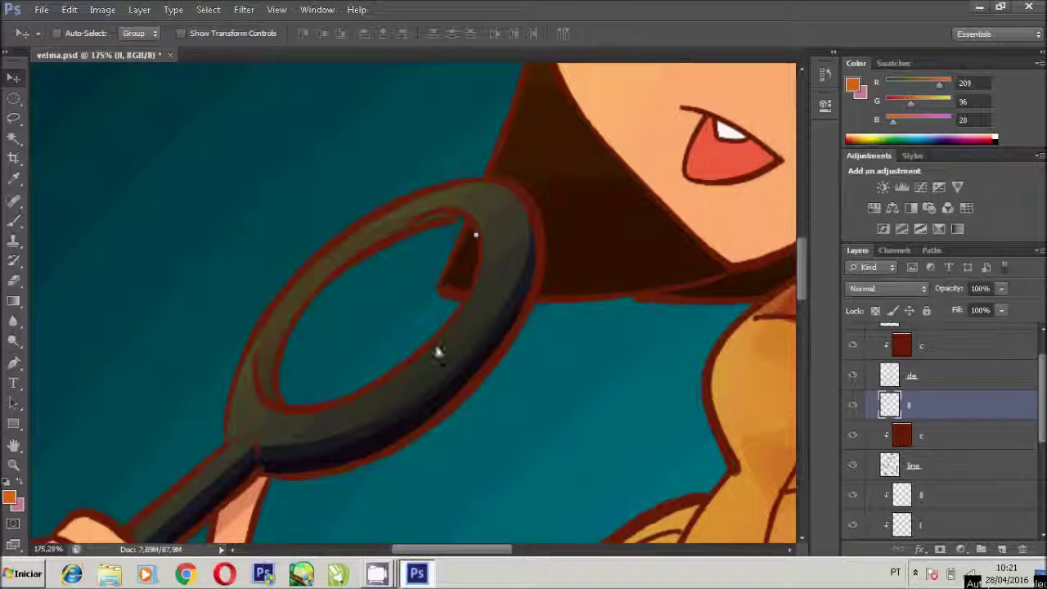
{"action": "left_click_drag", "start_coordinate": [429, 344], "coordinate": [440, 342]}
{"action": "left_click", "coordinate": [345, 201]}
{"action": "key", "text": "ctrl+Return"}
{"action": "left_click", "coordinate": [9, 497]}
{"action": "key", "text": "Return"}
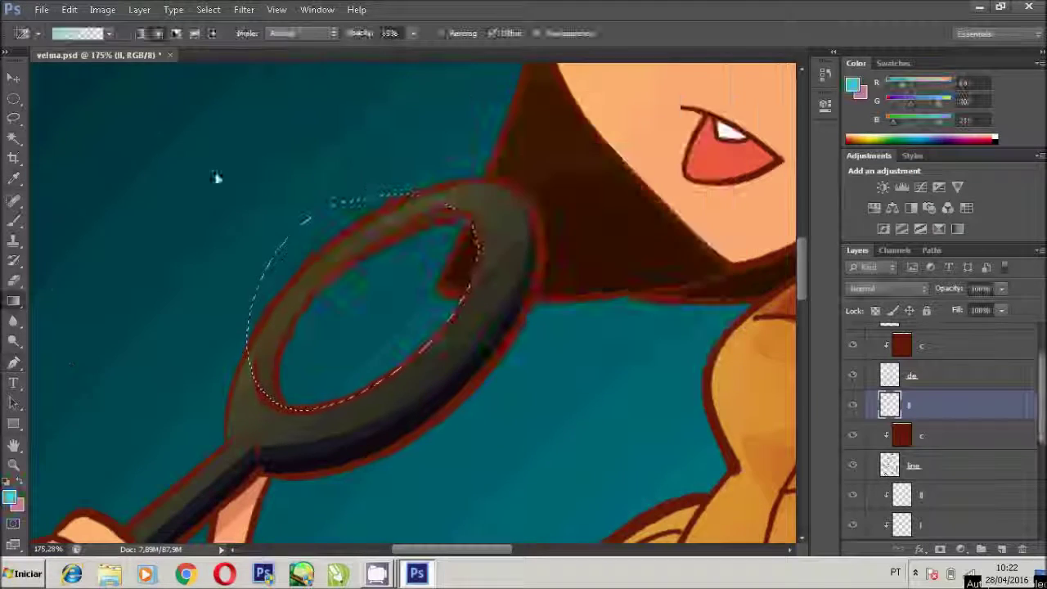
{"action": "key", "text": "b"}
{"action": "left_click_drag", "start_coordinate": [286, 245], "coordinate": [356, 112]}
- On a new layer, draw oval Ellipse paths for the lens shine
{"action": "left_click", "coordinate": [13, 98]}
{"action": "key", "text": "ctrl+d"}
{"action": "right_click", "coordinate": [13, 423]}
{"action": "left_click", "coordinate": [73, 421]}
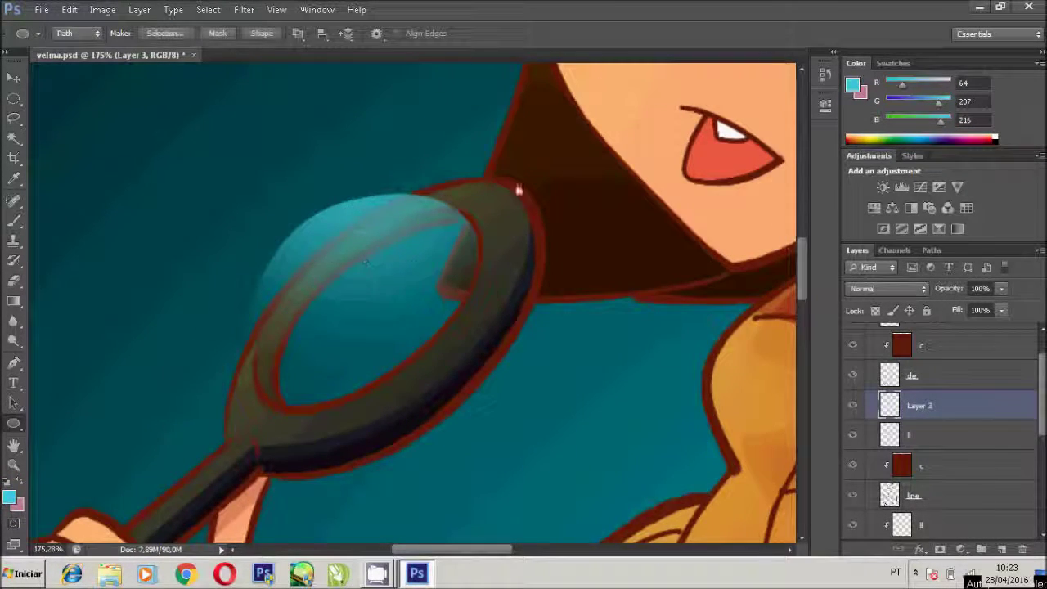
{"action": "scroll", "coordinate": [490, 188], "scroll_direction": "up", "scroll_amount": 5}
{"action": "left_click_drag", "start_coordinate": [501, 145], "coordinate": [507, 150]}
- Fill the shine paths with white and set the shine layer opacity to 63%
{"action": "right_click", "coordinate": [234, 176]}
{"action": "left_click", "coordinate": [276, 236]}
{"action": "key", "text": "Return"}
{"action": "left_click", "coordinate": [9, 497]}
{"action": "left_click", "coordinate": [327, 139]}
{"action": "key", "text": "Return"}
{"action": "key", "text": "z"}
{"action": "left_click", "coordinate": [228, 449], "text": "alt"}
{"action": "key", "text": "6"}
{"action": "key", "text": "3"}
- Add a new layer beneath the gla layer and pick a light cyan colour
{"action": "left_click", "coordinate": [675, 399], "text": "alt"}
{"action": "left_click", "coordinate": [1002, 548]}
{"action": "left_click_drag", "start_coordinate": [919, 357], "coordinate": [920, 386]}
{"action": "key", "text": "i"}
{"action": "left_click", "coordinate": [10, 497]}
{"action": "left_click", "coordinate": [646, 131]}
- Polygonal-lasso both glasses lenses and fill them with a cyan gradient
{"action": "key", "text": "z"}
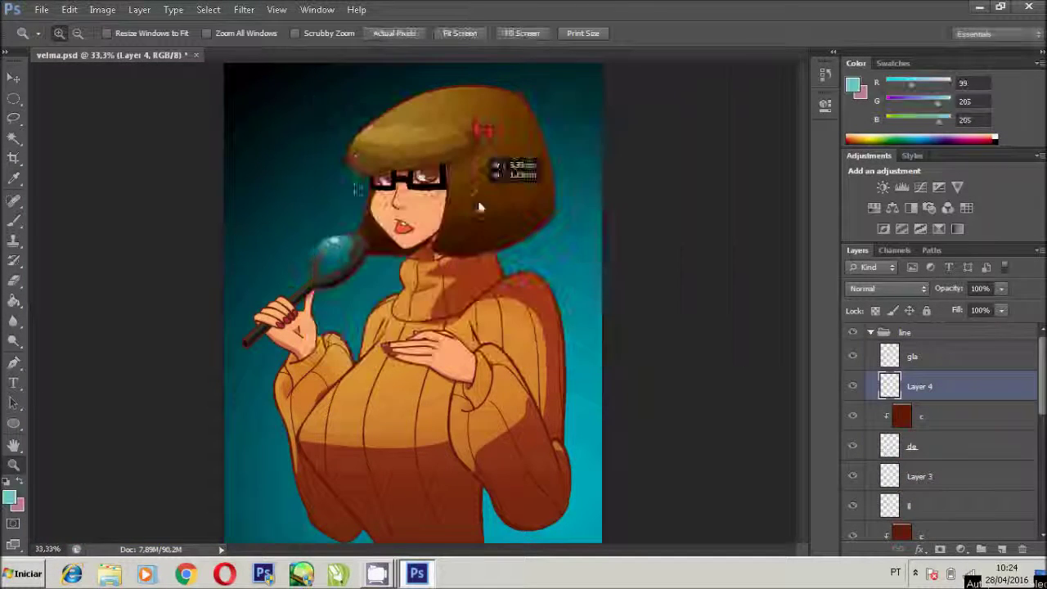
{"action": "left_click_drag", "start_coordinate": [400, 155], "coordinate": [491, 155]}
{"action": "key", "text": "l"}
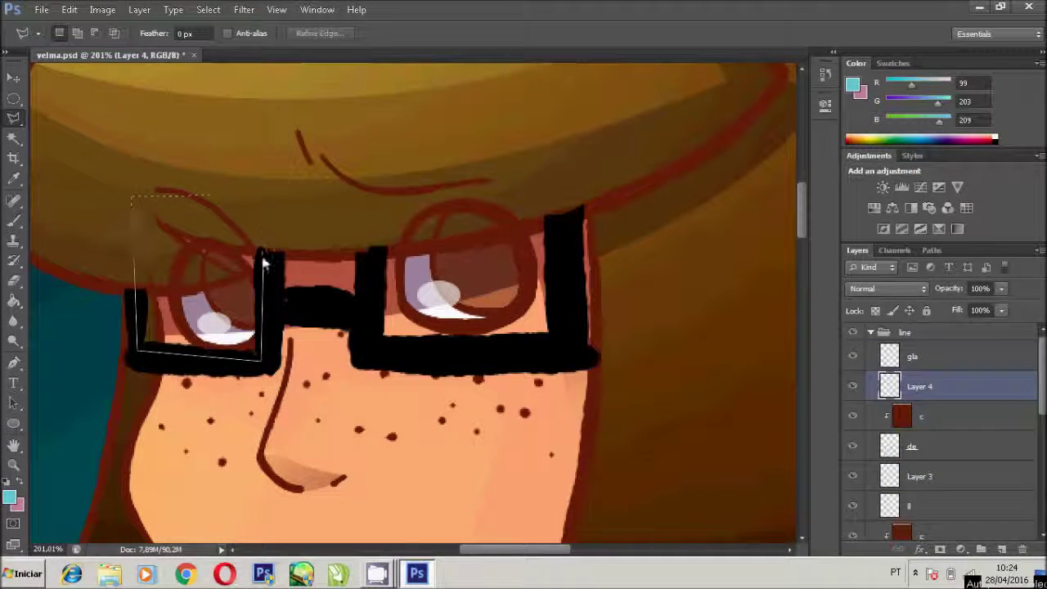
{"action": "left_click", "coordinate": [373, 226]}
{"action": "right_click", "coordinate": [13, 300]}
{"action": "left_click", "coordinate": [82, 293]}
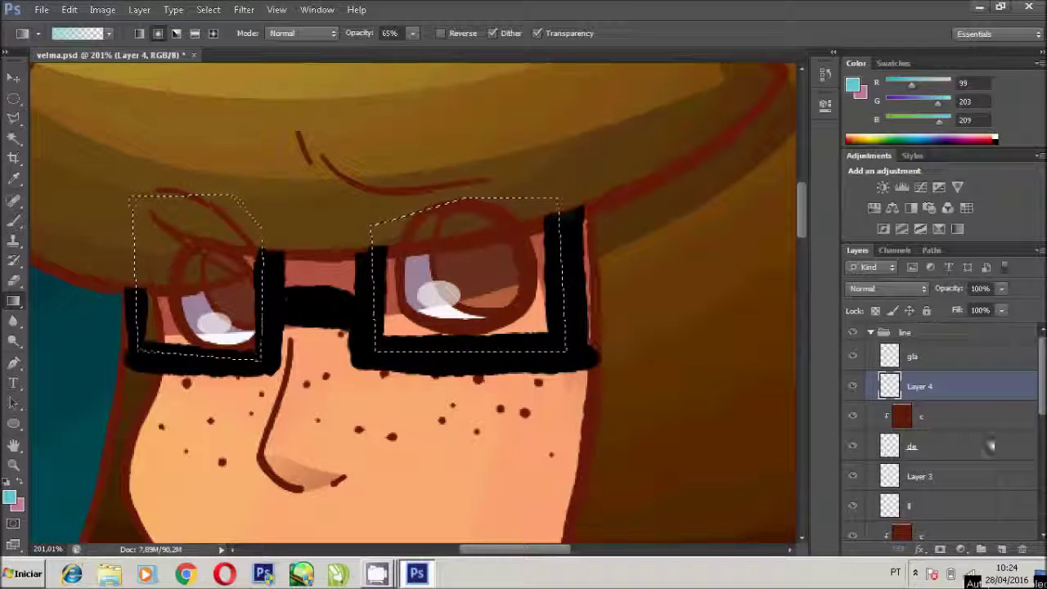
{"action": "left_click_drag", "start_coordinate": [311, 269], "coordinate": [319, 334]}
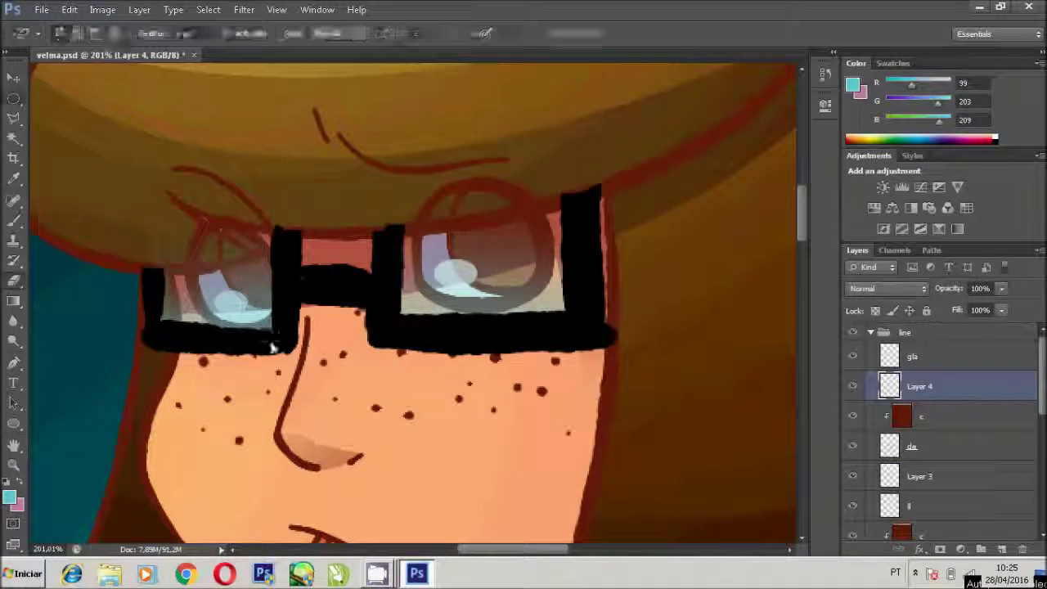
- Zoom out to the whole image, select the sweater stripe areas and add a new layer
{"action": "key", "text": "z"}
{"action": "key", "text": "ctrl+0"}
{"action": "scroll", "coordinate": [892, 402], "scroll_direction": "down", "scroll_amount": 1}
{"action": "left_click", "coordinate": [889, 396], "text": "ctrl"}
{"action": "key", "text": "ctrl+shift+alt+n"}
- Name the new layer 'dt' and choose a warm orange foreground colour
{"action": "double_click", "coordinate": [920, 411]}
{"action": "type", "text": "dt"}
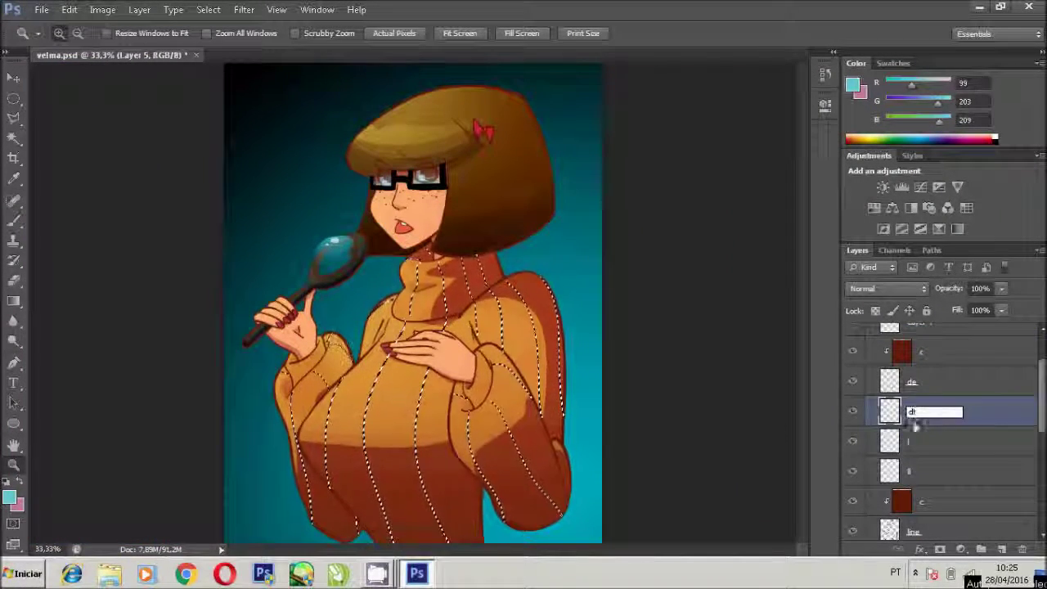
{"action": "key", "text": "Return"}
{"action": "left_click", "coordinate": [10, 497]}
{"action": "left_click", "coordinate": [368, 458]}
{"action": "left_click", "coordinate": [427, 149]}
{"action": "left_click", "coordinate": [679, 61]}
- Move dt below the line layer and gradient-shade the sweater stripes
{"action": "key", "text": "m"}
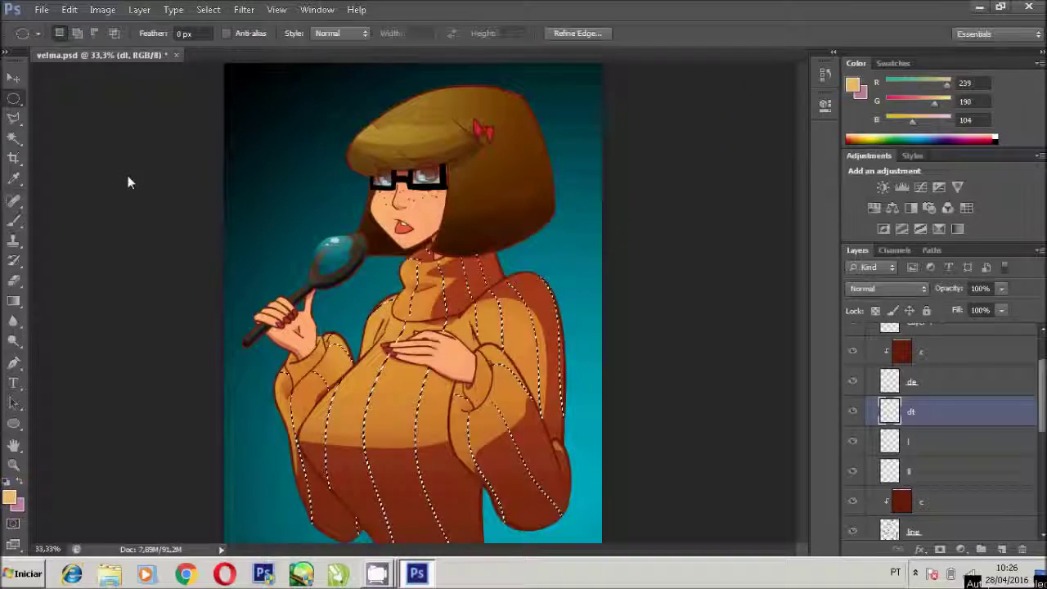
{"action": "key", "text": "ctrl+bracketleft"}
{"action": "key", "text": "ctrl+bracketleft"}
{"action": "key", "text": "ctrl+bracketleft"}
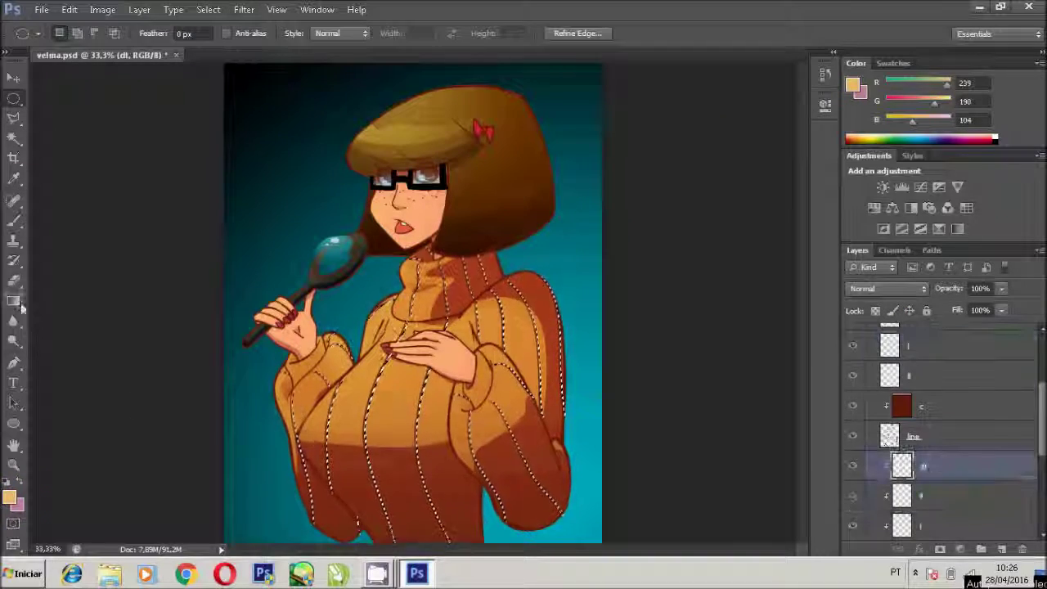
{"action": "left_click", "coordinate": [13, 300]}
{"action": "key", "text": "ctrl+h"}
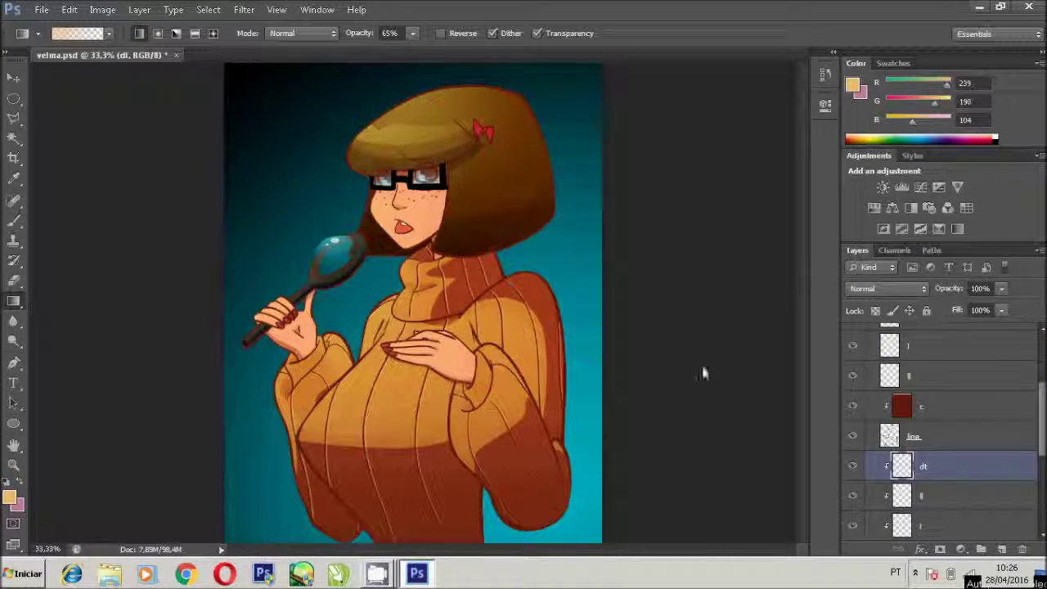
{"action": "scroll", "coordinate": [427, 263], "scroll_direction": "up", "scroll_amount": 3}
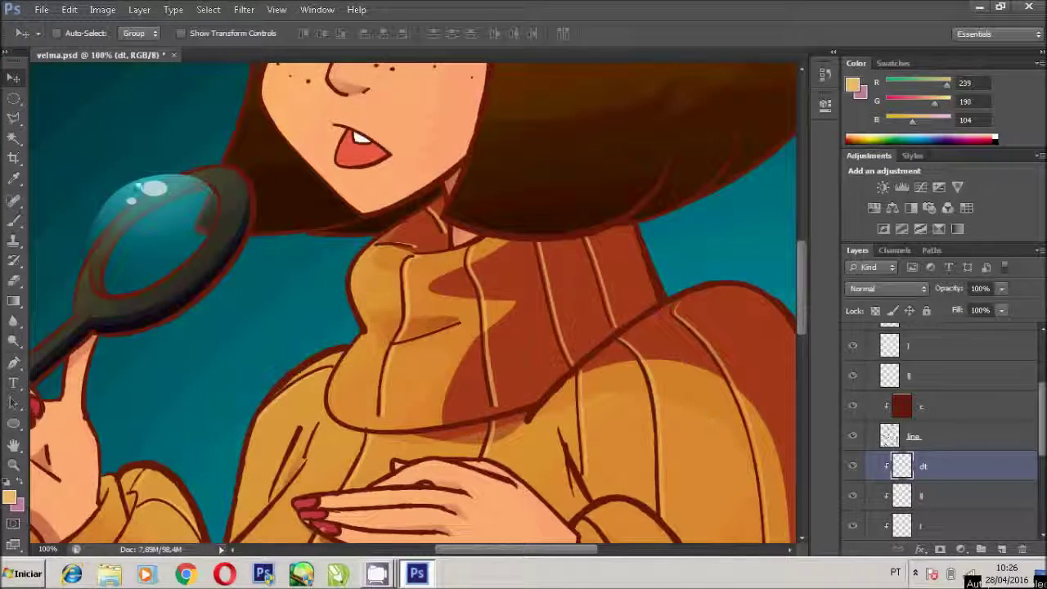
{"action": "mouse_move", "coordinate": [409, 332]}
{"action": "left_mouse_down"}
{"action": "mouse_move", "coordinate": [416, 338]}
{"action": "mouse_move", "coordinate": [399, 335]}
{"action": "left_mouse_up"}
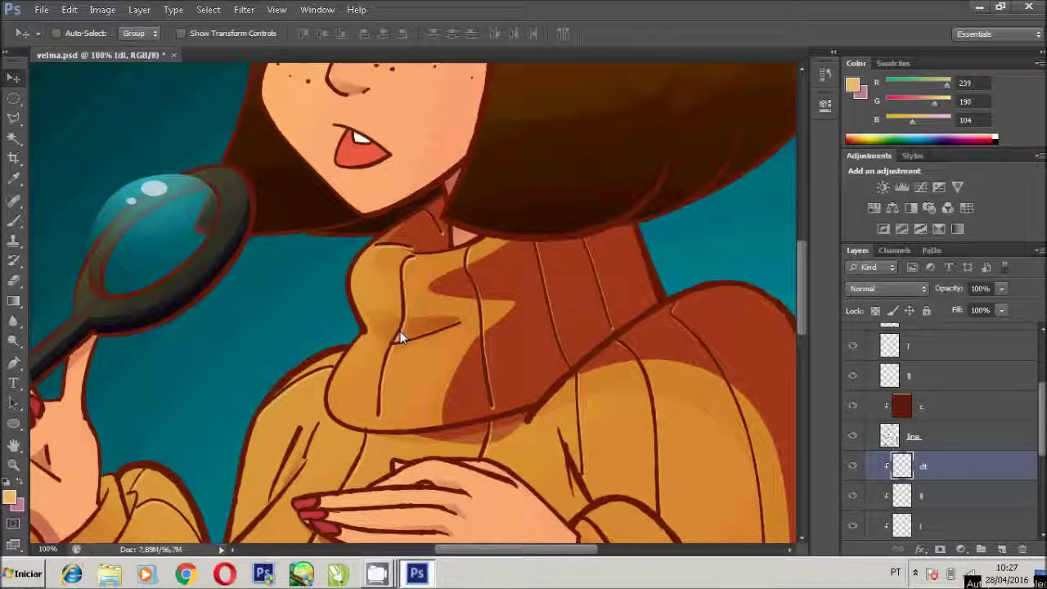
{"action": "scroll", "coordinate": [400, 335], "scroll_direction": "down", "scroll_amount": 3}
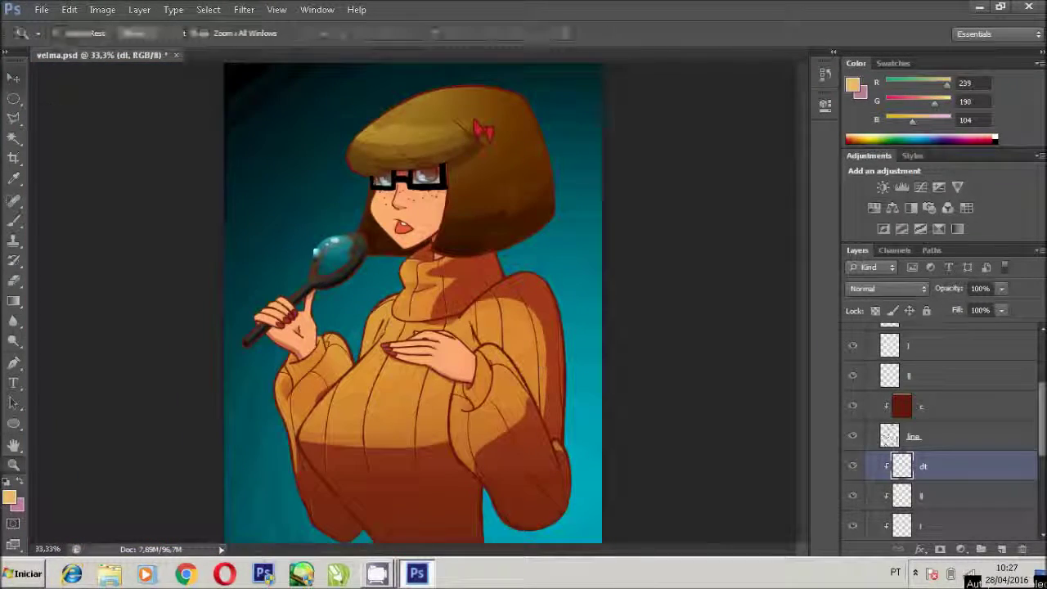
- Set the eraser to 58% strength and brush size 98
{"action": "key", "text": "e"}
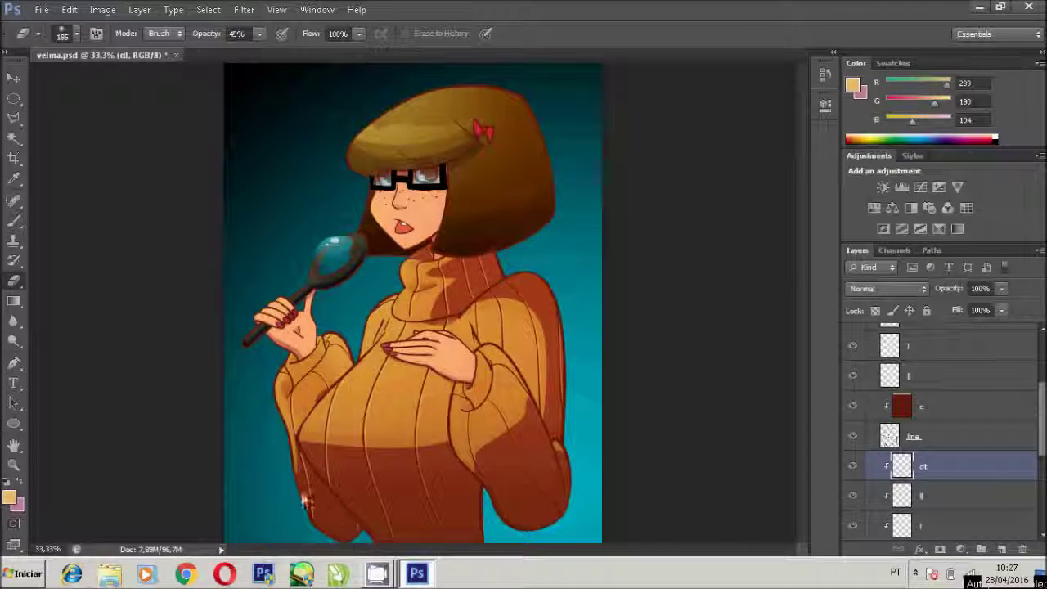
{"action": "key", "text": "x"}
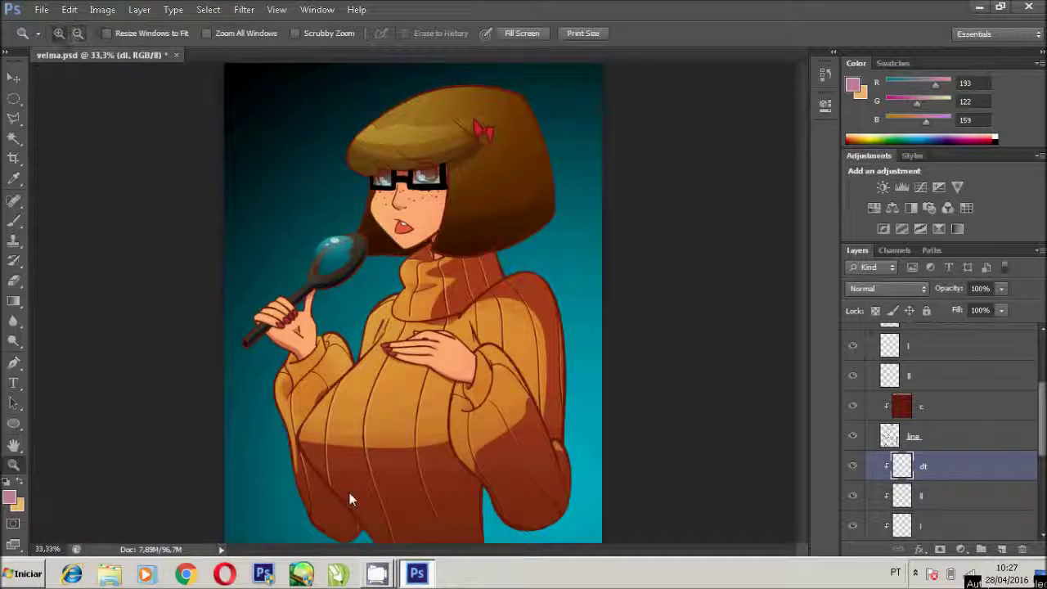
{"action": "left_click", "coordinate": [347, 489], "text": "alt"}
{"action": "left_click_drag", "start_coordinate": [259, 33], "coordinate": [278, 57]}
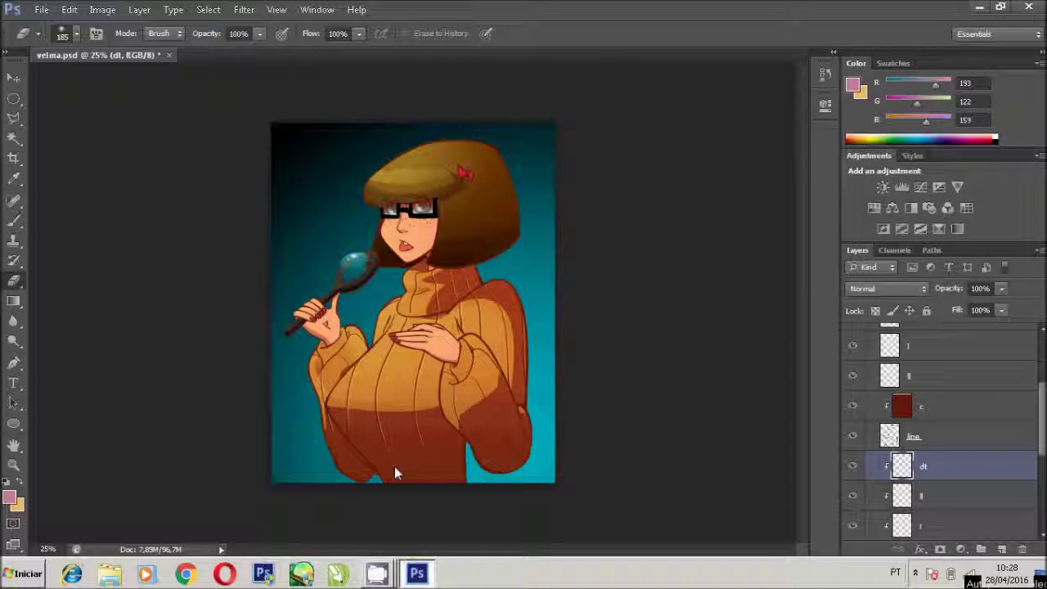
{"action": "left_click", "coordinate": [68, 34]}
{"action": "left_click_drag", "start_coordinate": [101, 87], "coordinate": [82, 87]}
- Select the background gradient layer and preview a Hue/Saturation hue shift away from teal
{"action": "scroll", "coordinate": [941, 433], "scroll_direction": "down", "scroll_amount": 3}
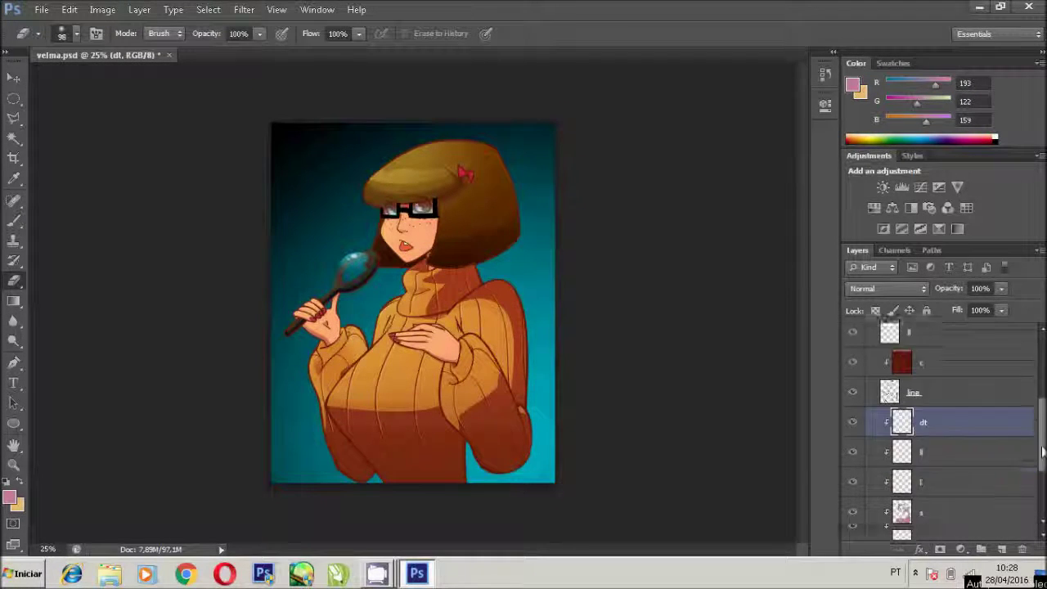
{"action": "left_click", "coordinate": [919, 485]}
{"action": "left_click", "coordinate": [103, 9]}
{"action": "left_click", "coordinate": [343, 145]}
{"action": "mouse_move", "coordinate": [765, 214]}
{"action": "left_mouse_down"}
{"action": "mouse_move", "coordinate": [818, 214]}
{"action": "mouse_move", "coordinate": [745, 229]}
{"action": "left_mouse_up"}
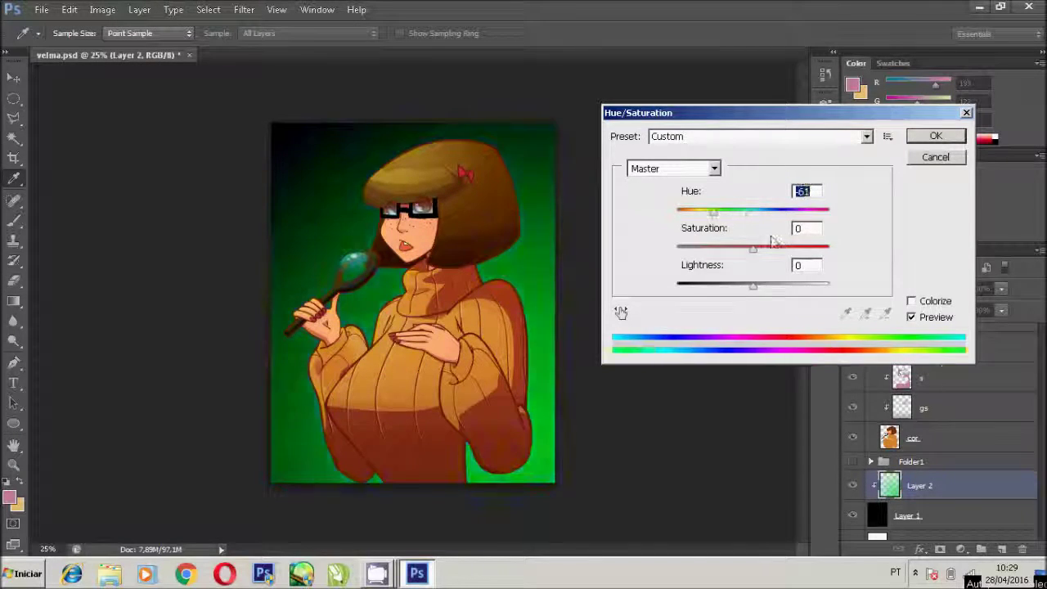
- Redo the Hue/Saturation adjustment to shift the background hue to orange
{"action": "key", "text": "Return"}
{"action": "key", "text": "ctrl+t"}
{"action": "key", "text": "Escape"}
{"action": "left_click", "coordinate": [103, 10]}
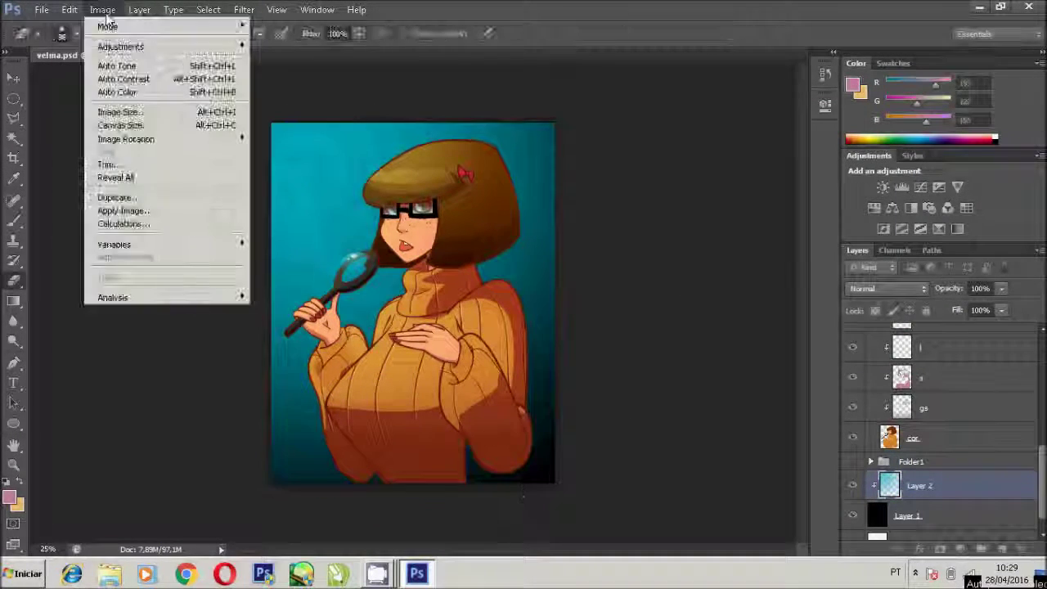
{"action": "key", "text": "ctrl+u"}
{"action": "left_click_drag", "start_coordinate": [752, 211], "coordinate": [683, 211]}
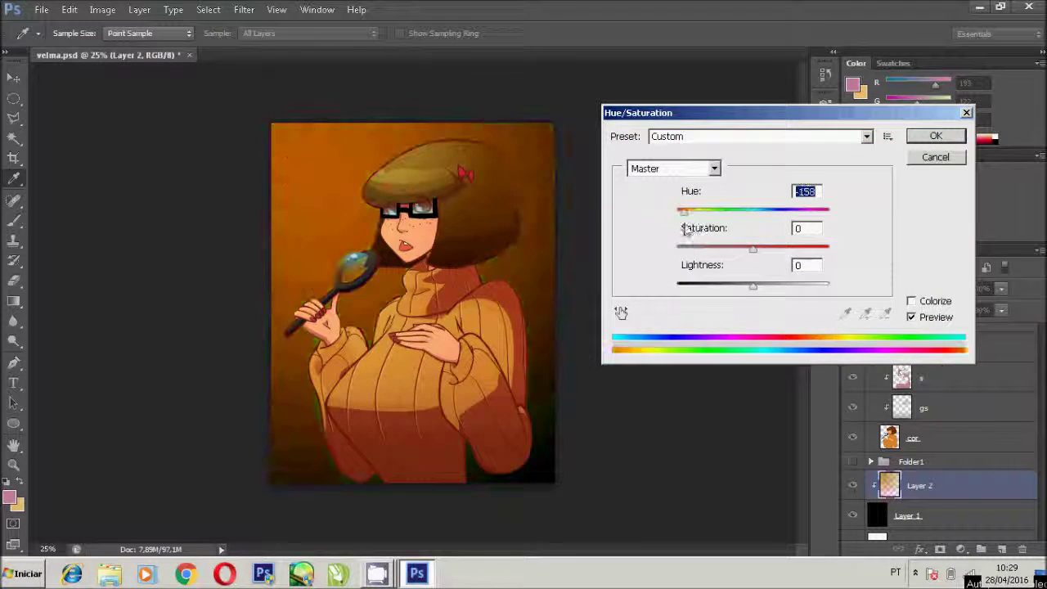
{"action": "key", "text": "Return"}
- On a new clipped layer, draw an orange gradient from the upper-left, then choose light cream
{"action": "left_click", "coordinate": [1002, 549]}
{"action": "left_click", "coordinate": [9, 496]}
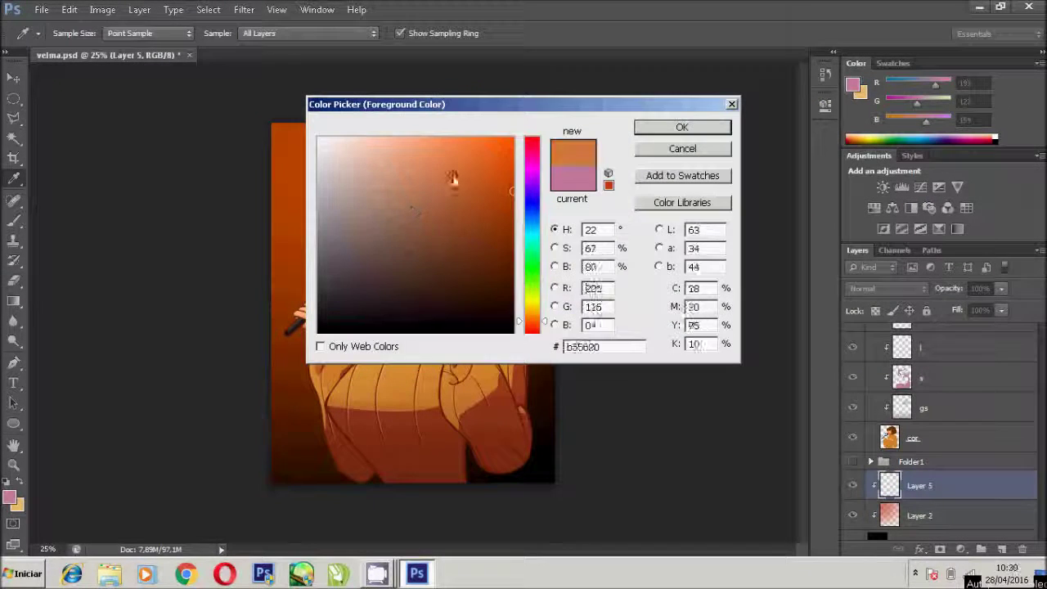
{"action": "left_click", "coordinate": [447, 160]}
{"action": "key", "text": "Return"}
{"action": "key", "text": "g"}
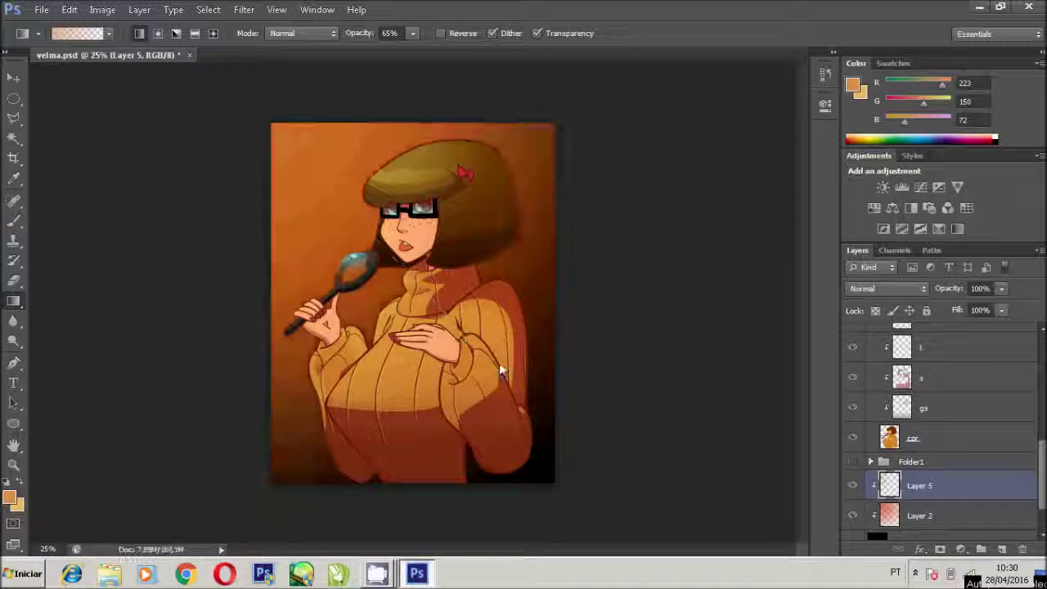
{"action": "left_click_drag", "start_coordinate": [462, 303], "coordinate": [419, 309]}
{"action": "left_click", "coordinate": [9, 497]}
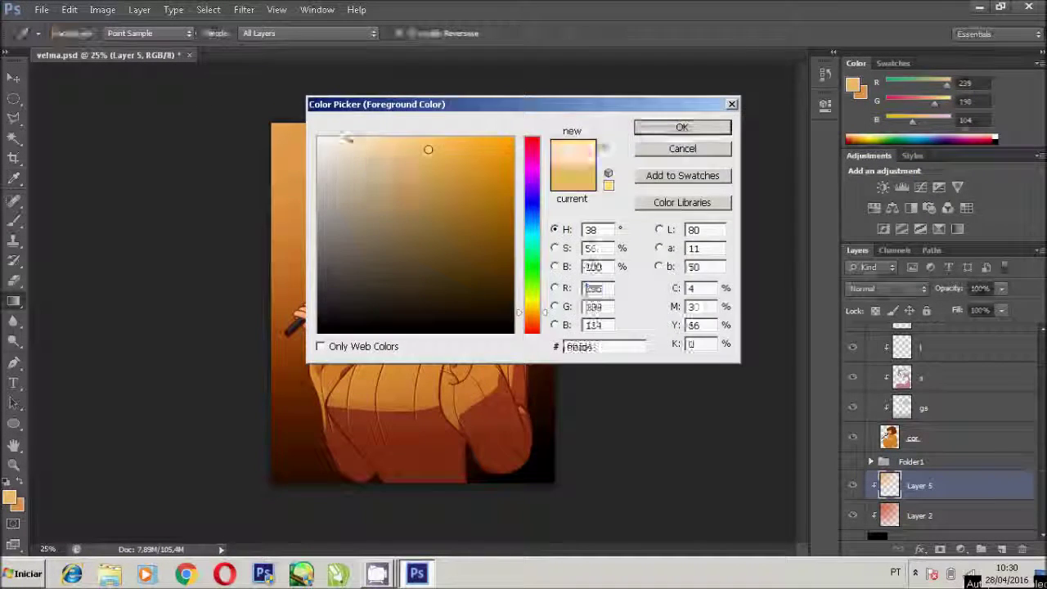
{"action": "key", "text": "Return"}
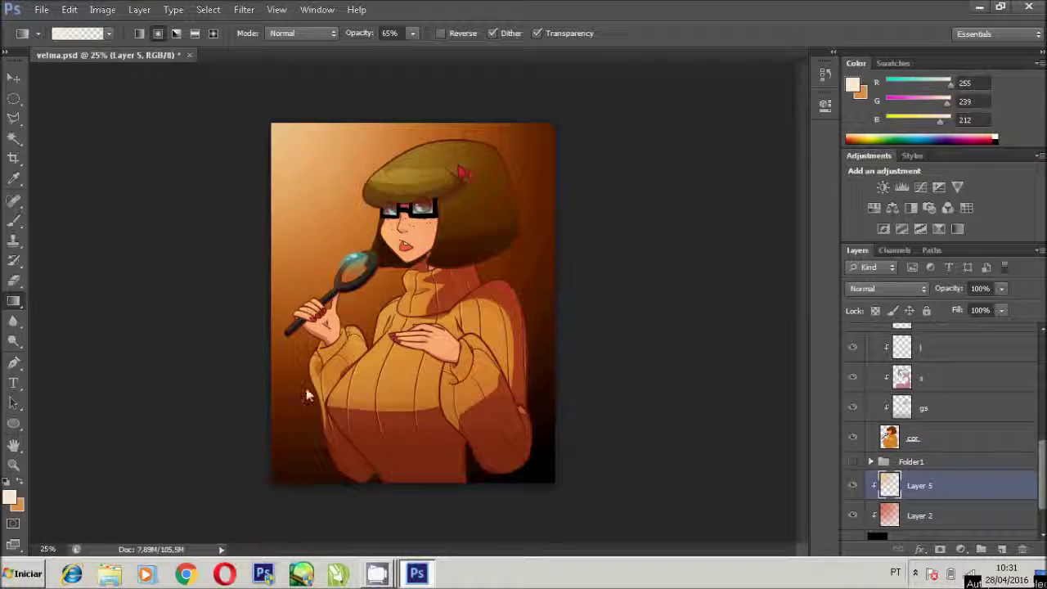
- Shift Layer 2's hue to -40 for a red background and hide the c layer
{"action": "key", "text": "alt+bracketleft"}
{"action": "left_click", "coordinate": [102, 9]}
{"action": "left_click", "coordinate": [302, 135]}
{"action": "left_click_drag", "start_coordinate": [745, 211], "coordinate": [723, 211]}
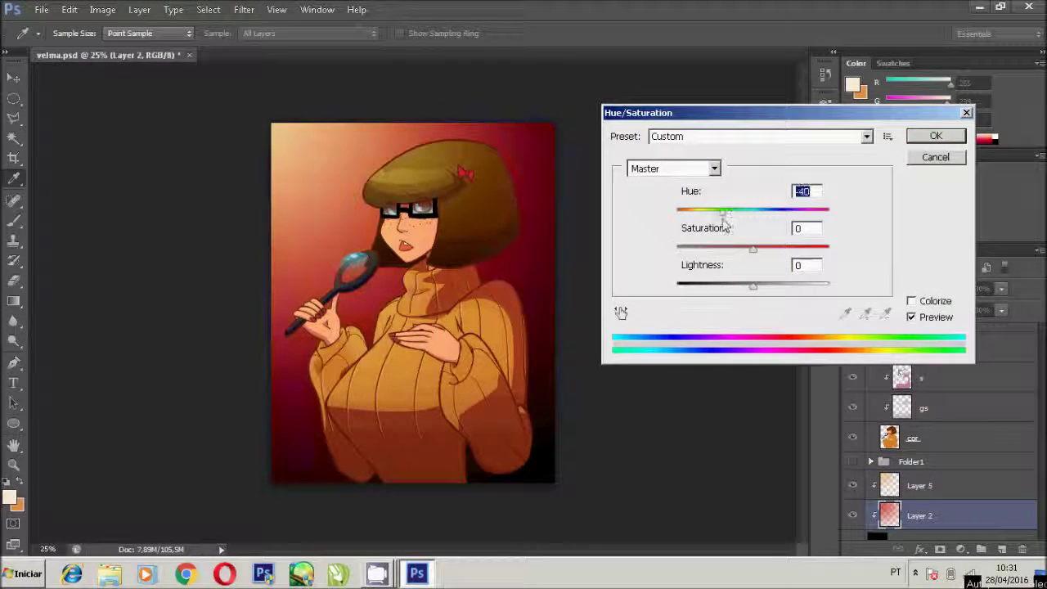
{"action": "left_click", "coordinate": [932, 137]}
{"action": "scroll", "coordinate": [858, 402], "scroll_direction": "up", "scroll_amount": 2}
{"action": "left_click", "coordinate": [852, 366]}
{"action": "scroll", "coordinate": [853, 485], "scroll_direction": "down", "scroll_amount": 3}
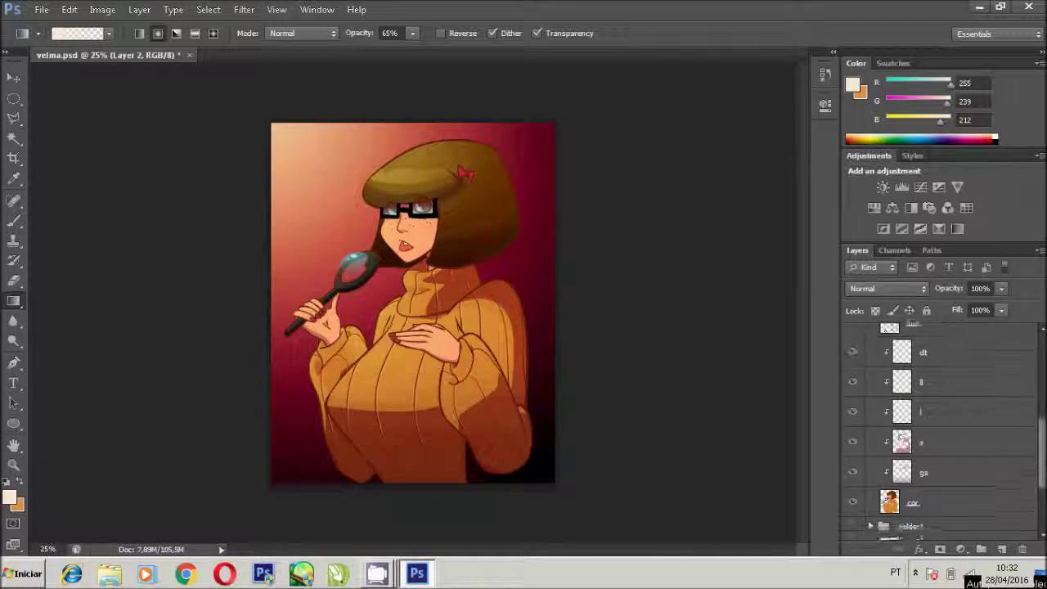
- Add clipped Layer 6 above dt, invert the figure selection and offset it slightly
{"action": "left_click", "coordinate": [940, 497]}
{"action": "left_click", "coordinate": [940, 347]}
{"action": "left_click", "coordinate": [1000, 549]}
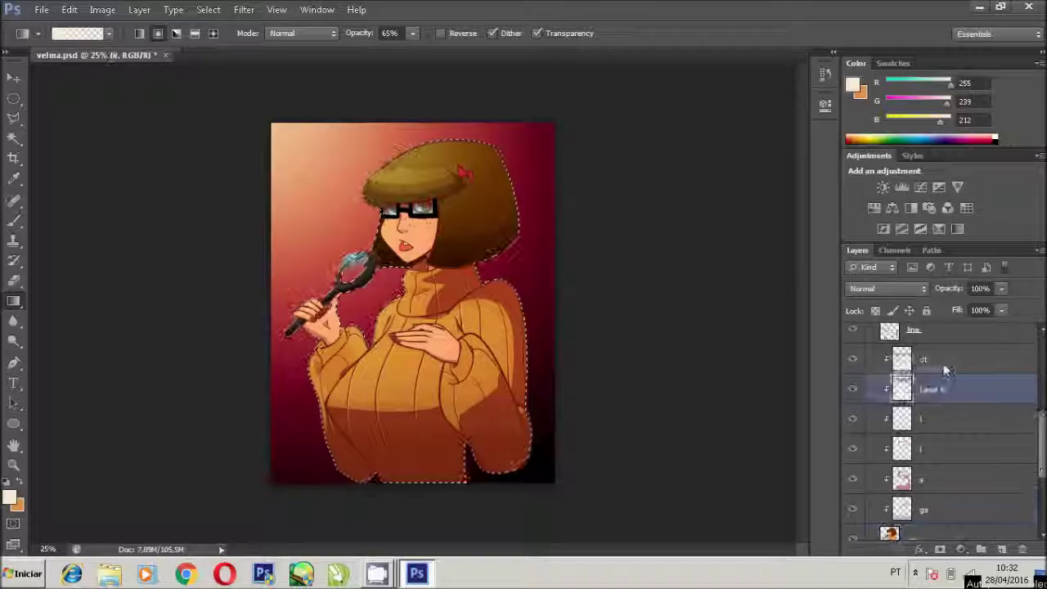
{"action": "left_click", "coordinate": [103, 9]}
{"action": "left_click", "coordinate": [234, 71]}
{"action": "key", "text": "m"}
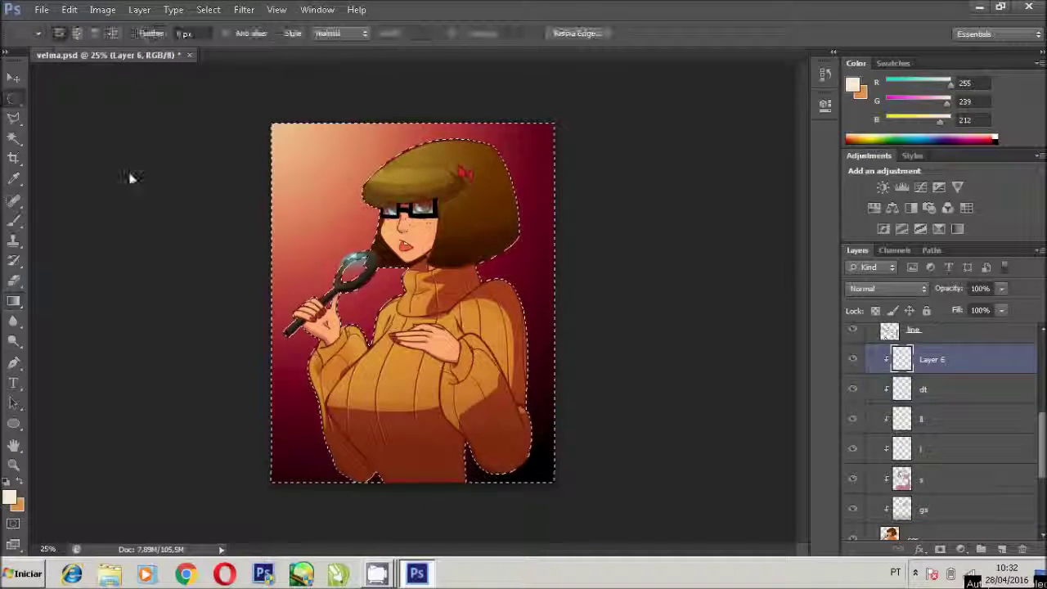
{"action": "key", "text": "v"}
{"action": "left_click_drag", "start_coordinate": [454, 337], "coordinate": [457, 337]}
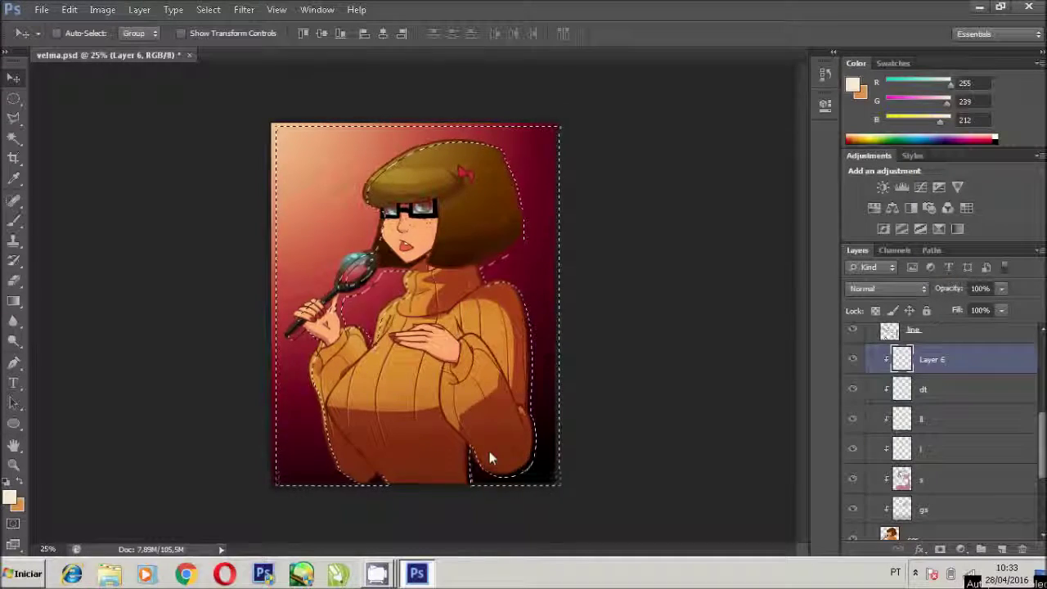
- Save the document and fill the offset selection on Layer 6 with red
{"action": "key", "text": "ctrl+s"}
{"action": "left_click", "coordinate": [15, 303]}
{"action": "left_click", "coordinate": [10, 496]}
{"action": "left_click", "coordinate": [509, 187]}
{"action": "key", "text": "Return"}
{"action": "left_click", "coordinate": [327, 323]}
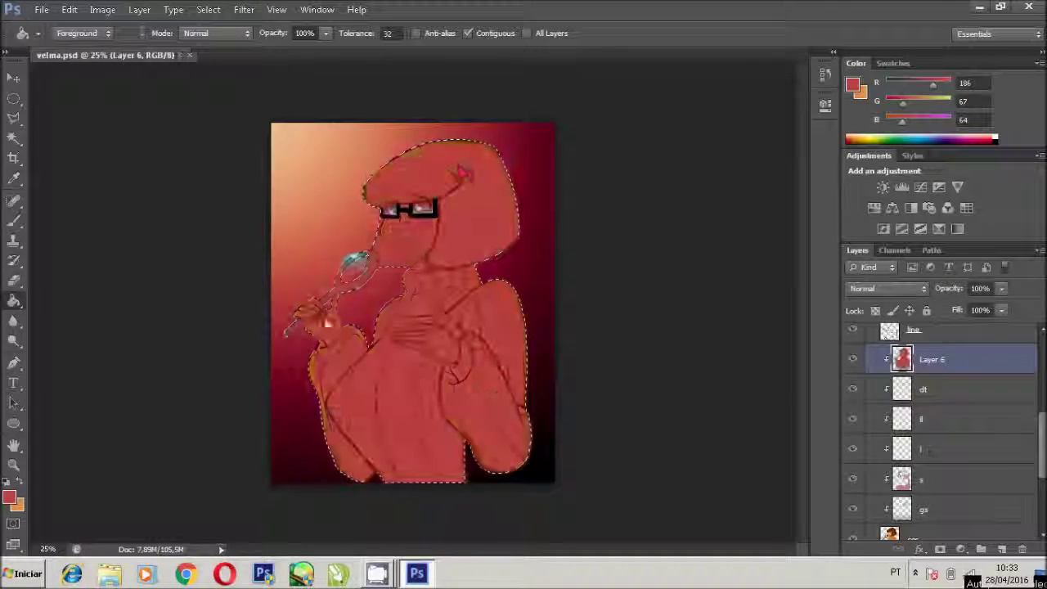
- Contract the rim selection several times through Select > Modify
{"action": "key", "text": "m"}
{"action": "left_click", "coordinate": [172, 9]}
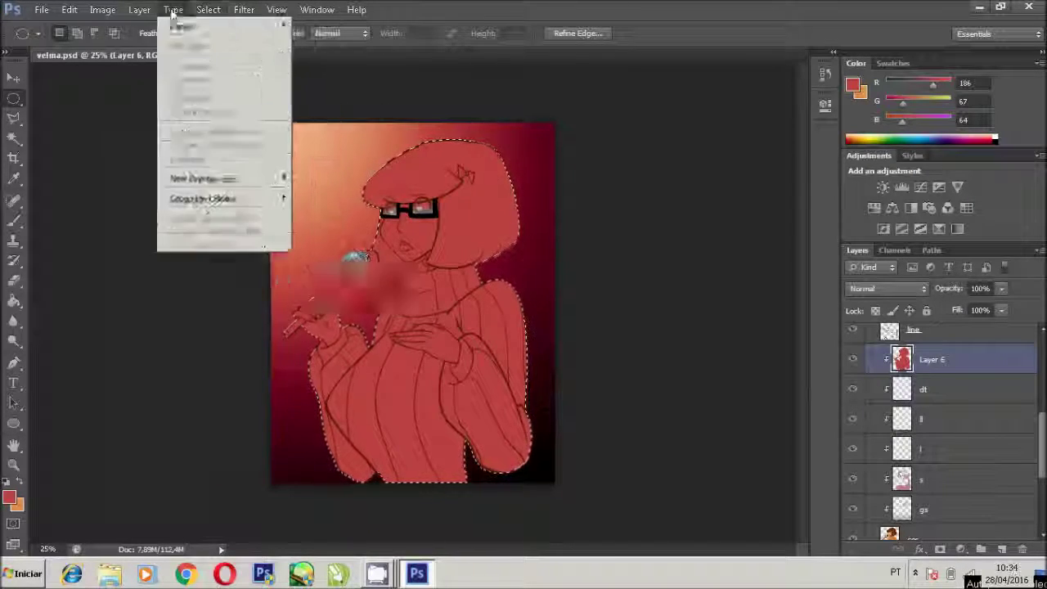
{"action": "left_click", "coordinate": [362, 189]}
{"action": "left_click", "coordinate": [599, 193]}
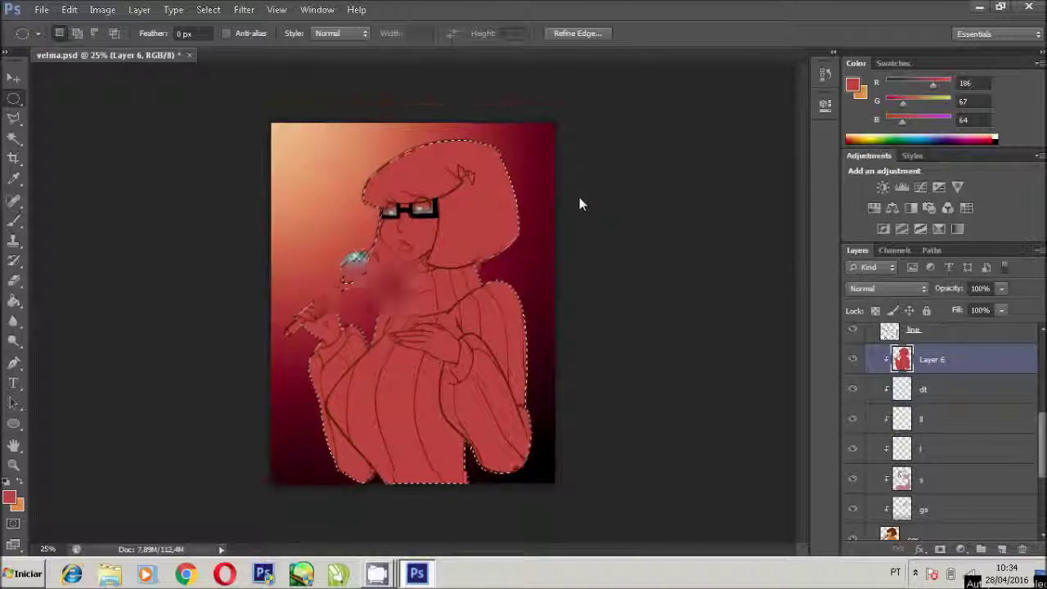
{"action": "scroll", "coordinate": [536, 162], "scroll_direction": "up", "scroll_amount": 3}
{"action": "left_click", "coordinate": [207, 9]}
{"action": "left_click", "coordinate": [365, 203]}
{"action": "left_click", "coordinate": [599, 193]}
{"action": "left_click", "coordinate": [207, 9]}
{"action": "left_click", "coordinate": [365, 203]}
{"action": "left_click", "coordinate": [598, 193]}
{"action": "left_click", "coordinate": [208, 9]}
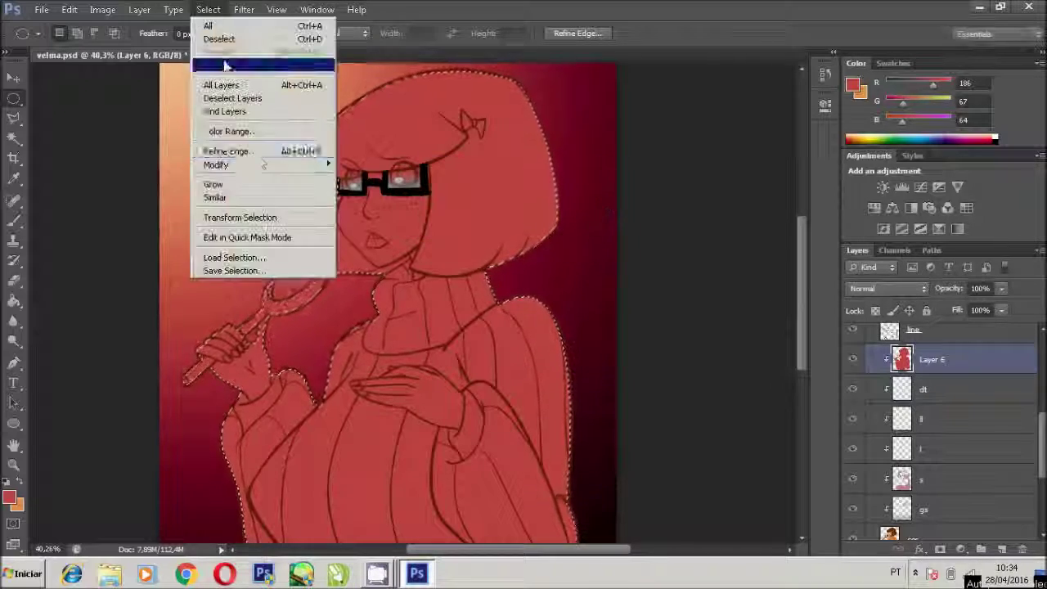
{"action": "left_click", "coordinate": [365, 203]}
{"action": "left_click", "coordinate": [599, 193]}
- Feather the selection, delete the inner red to leave a thin rim, and hide the background
{"action": "right_click", "coordinate": [510, 188]}
{"action": "left_click", "coordinate": [540, 222]}
{"action": "left_click", "coordinate": [601, 192]}
{"action": "key", "text": "Delete"}
{"action": "key", "text": "ctrl+d"}
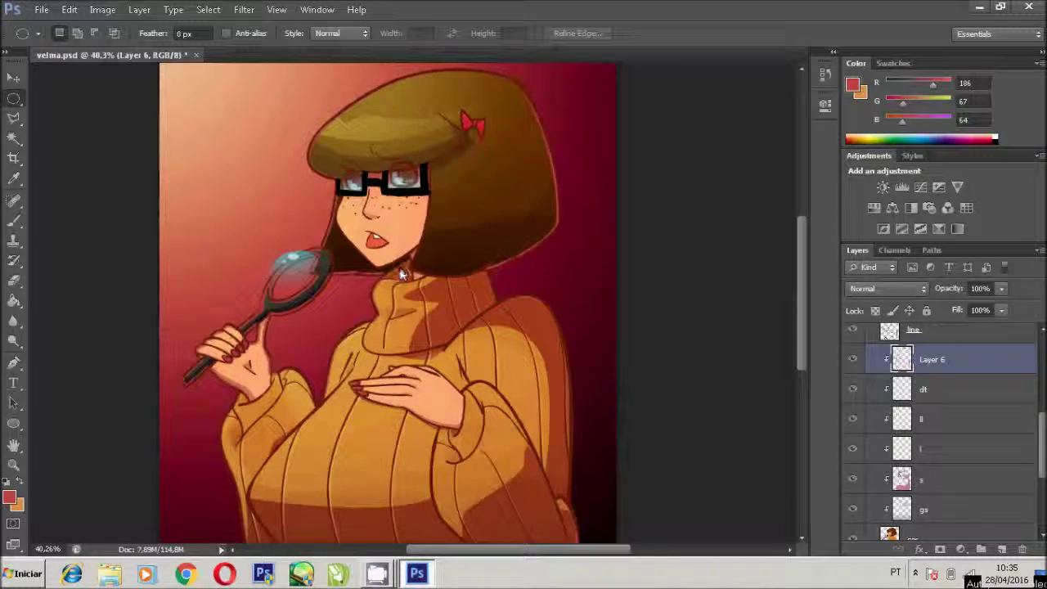
{"action": "scroll", "coordinate": [941, 426], "scroll_direction": "down", "scroll_amount": 3}
{"action": "left_click", "coordinate": [852, 518]}
- Raise the rim light's Lightness in Hue/Saturation, then zoom out to view the whole picture
{"action": "left_click_drag", "start_coordinate": [1043, 488], "coordinate": [1042, 392]}
{"action": "left_click", "coordinate": [103, 9]}
{"action": "left_click", "coordinate": [327, 140]}
{"action": "left_click_drag", "start_coordinate": [767, 286], "coordinate": [781, 299]}
{"action": "left_click", "coordinate": [935, 137]}
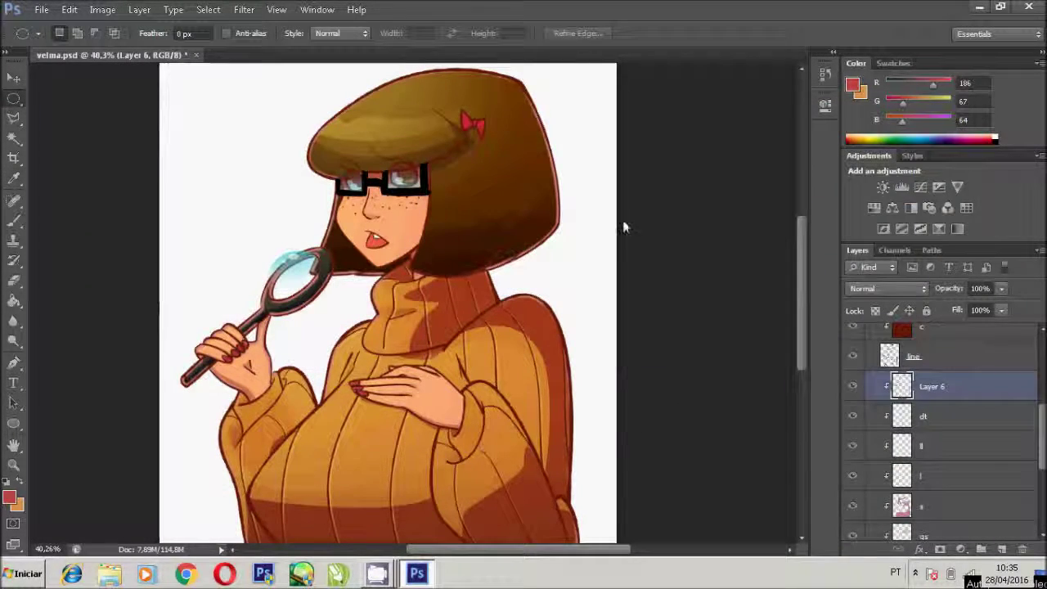
{"action": "key", "text": "e"}
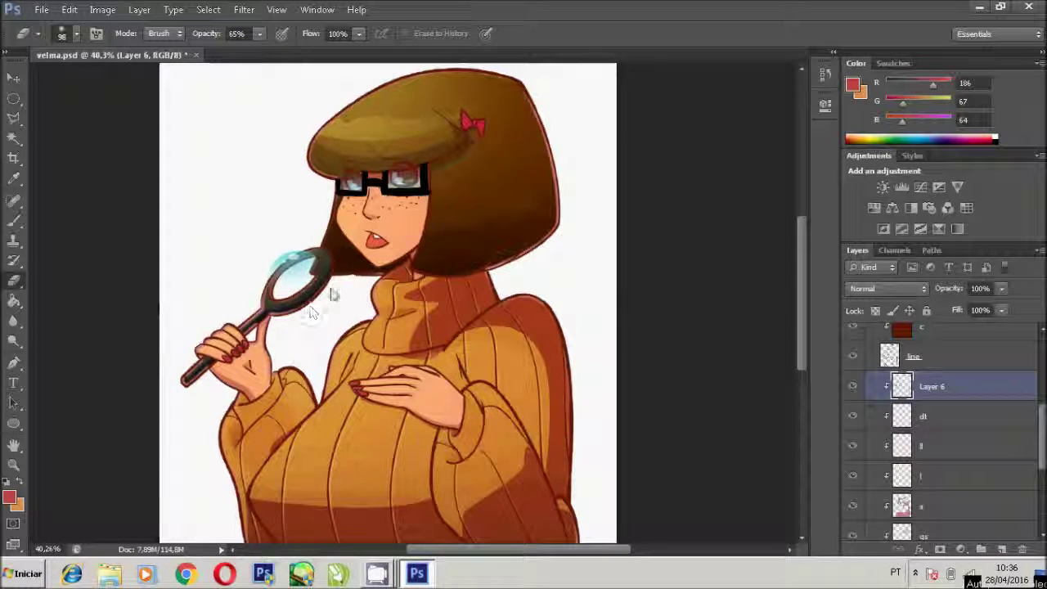
{"action": "key", "text": "z"}
{"action": "key", "text": "ctrl+minus"}
{"action": "key", "text": "ctrl+minus"}
{"action": "scroll", "coordinate": [875, 511], "scroll_direction": "down", "scroll_amount": 3}
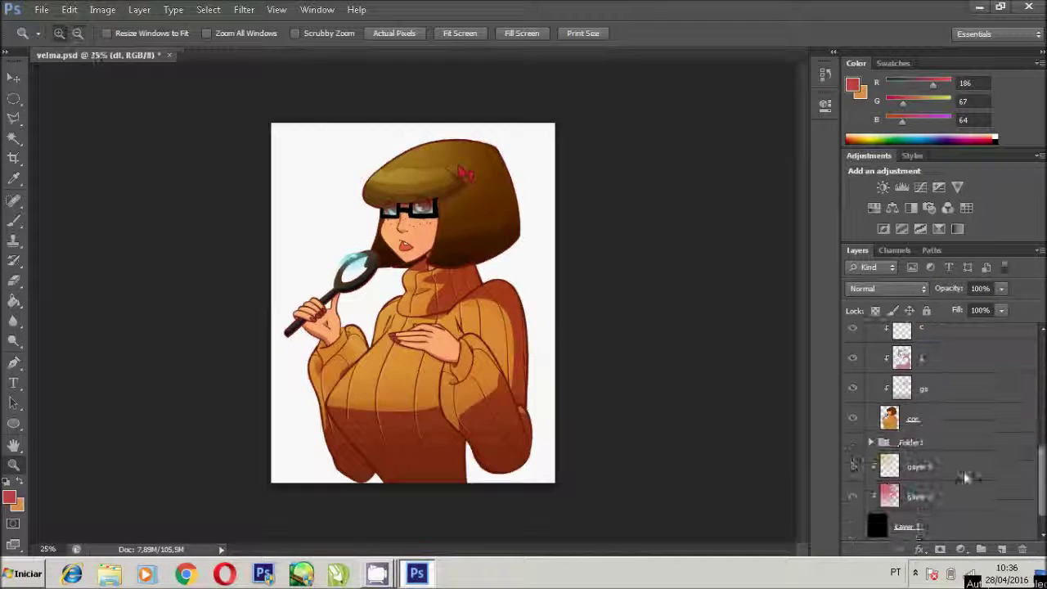
- Darken both c layers with Hue/Saturation, taking the upper one to -13 lightness
{"action": "left_click", "coordinate": [852, 528]}
{"action": "scroll", "coordinate": [989, 437], "scroll_direction": "up", "scroll_amount": 3}
{"action": "left_click", "coordinate": [987, 434]}
{"action": "left_click", "coordinate": [103, 9]}
{"action": "left_click", "coordinate": [352, 112]}
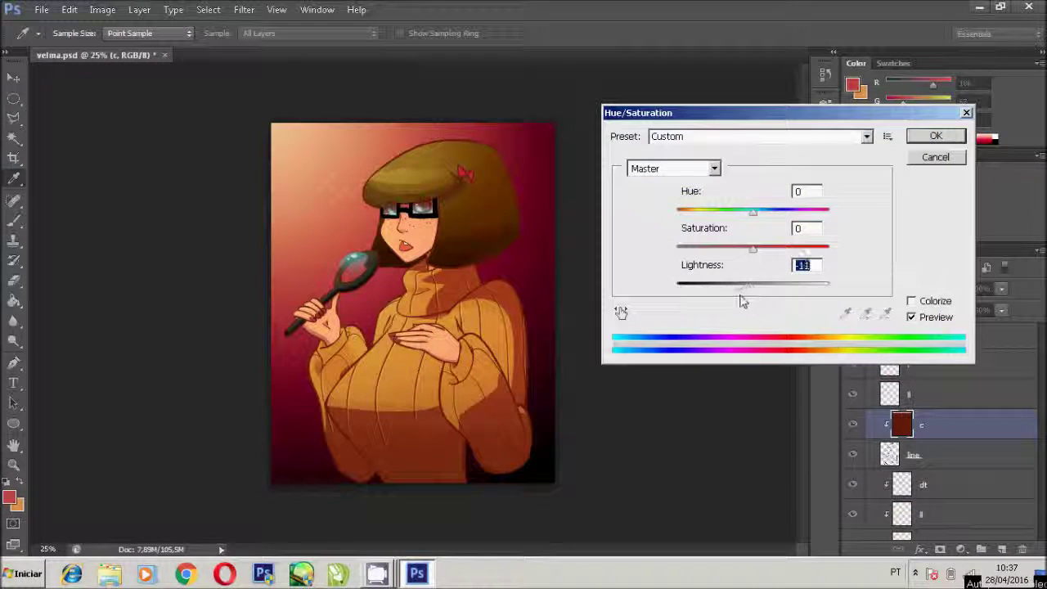
{"action": "key", "text": "Return"}
{"action": "scroll", "coordinate": [941, 441], "scroll_direction": "up", "scroll_amount": 2}
{"action": "left_click", "coordinate": [965, 376]}
{"action": "left_click", "coordinate": [103, 9]}
{"action": "left_click", "coordinate": [351, 112]}
{"action": "left_click_drag", "start_coordinate": [746, 286], "coordinate": [742, 292]}
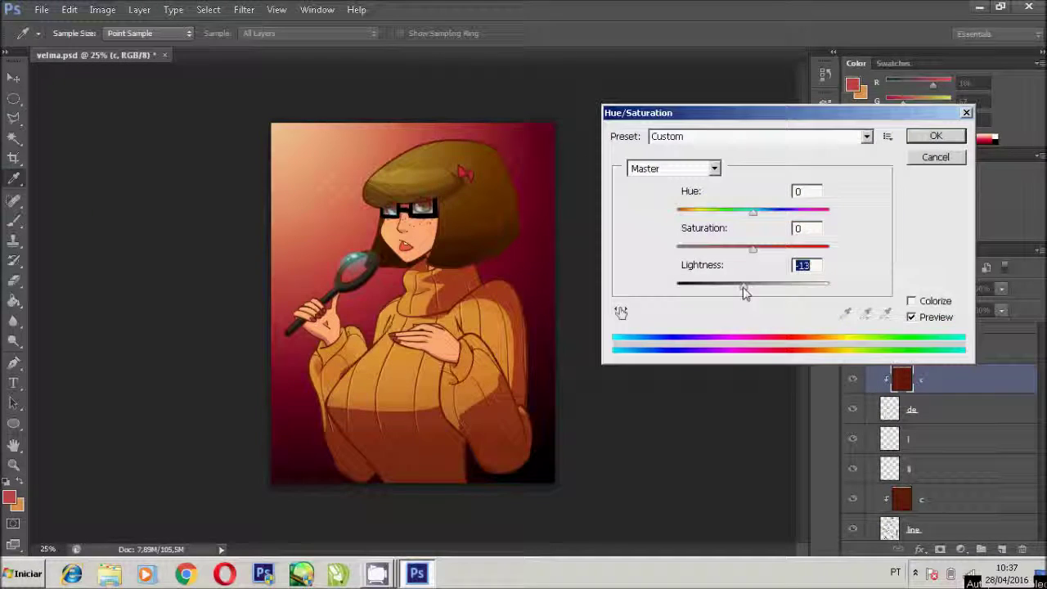
{"action": "left_click", "coordinate": [933, 136]}
- Lower Layer 4's fill to 74%
{"action": "scroll", "coordinate": [855, 401], "scroll_direction": "down", "scroll_amount": 3}
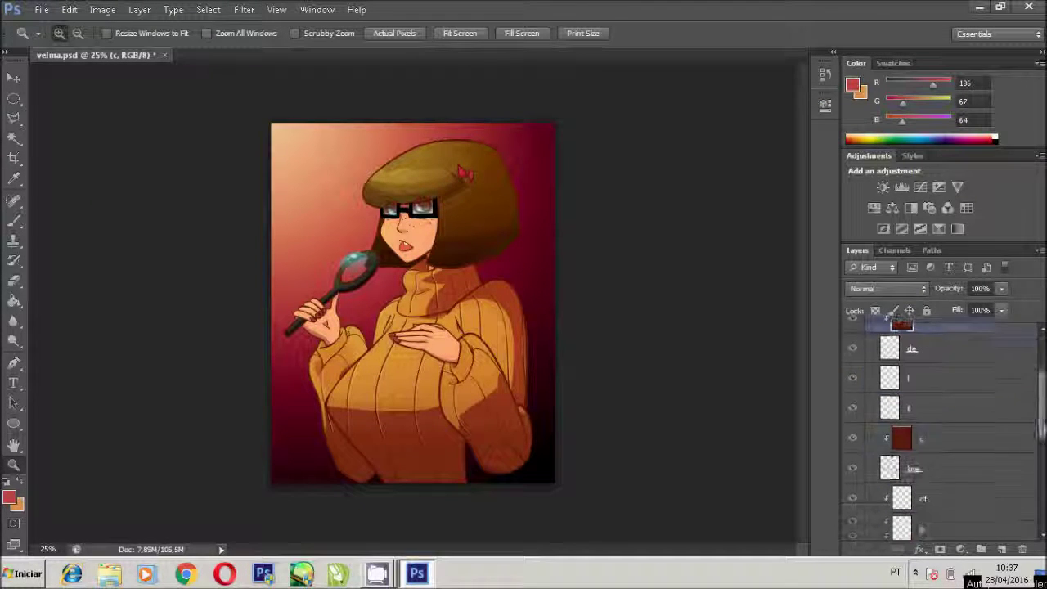
{"action": "left_click", "coordinate": [940, 370]}
{"action": "key", "text": "ctrl+shift+alt+n"}
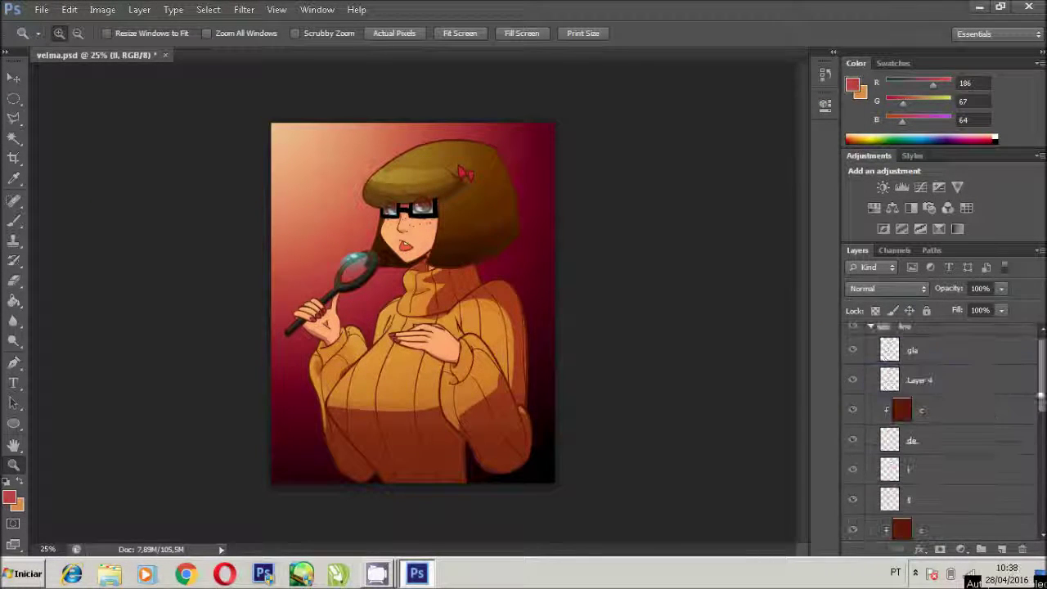
{"action": "type", "text": "74"}
- Hide the red background gradient layer and save the finished illustration
{"action": "scroll", "coordinate": [940, 434], "scroll_direction": "down", "scroll_amount": 5}
{"action": "left_click", "coordinate": [852, 503]}
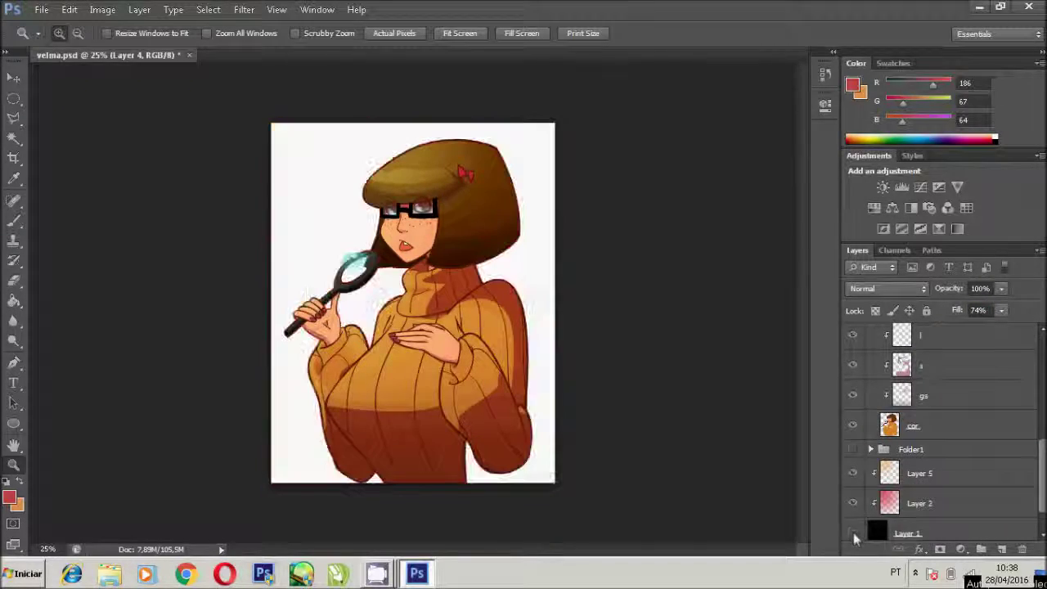
{"action": "left_click", "coordinate": [853, 503]}
{"action": "left_click", "coordinate": [41, 9]}
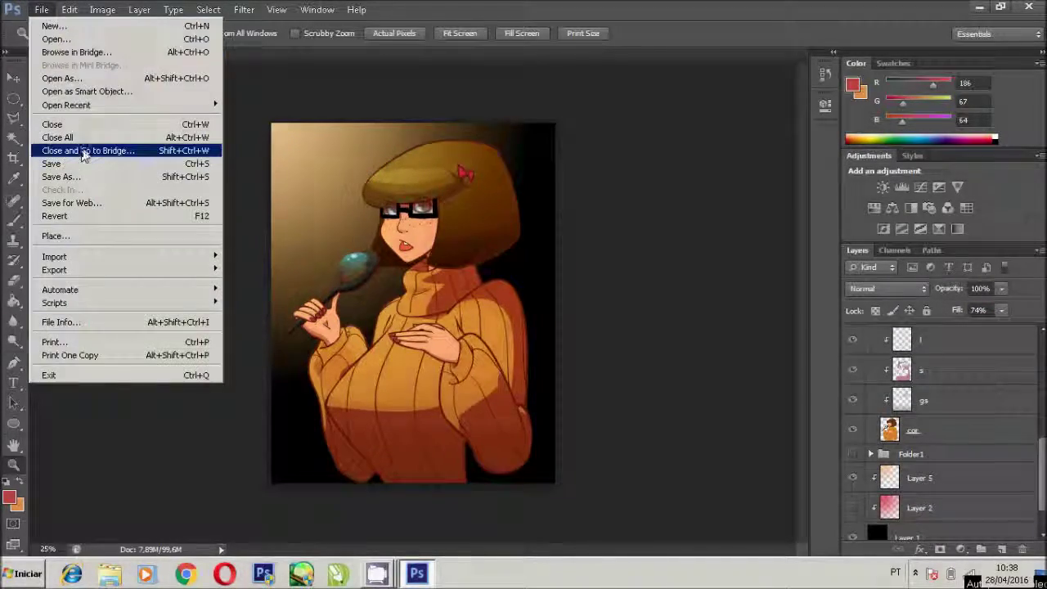
{"action": "left_click", "coordinate": [50, 166]}
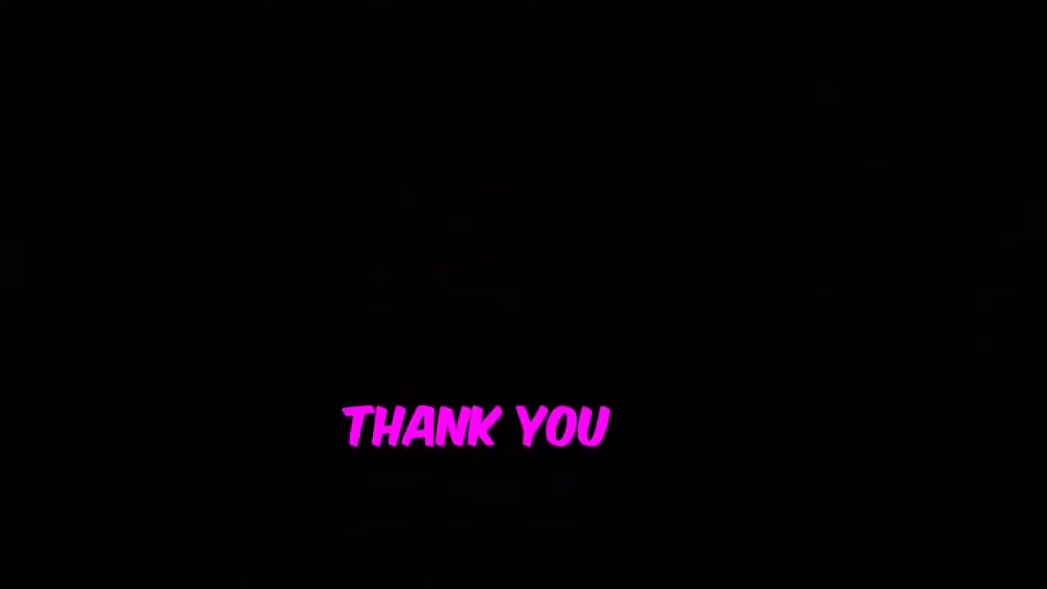